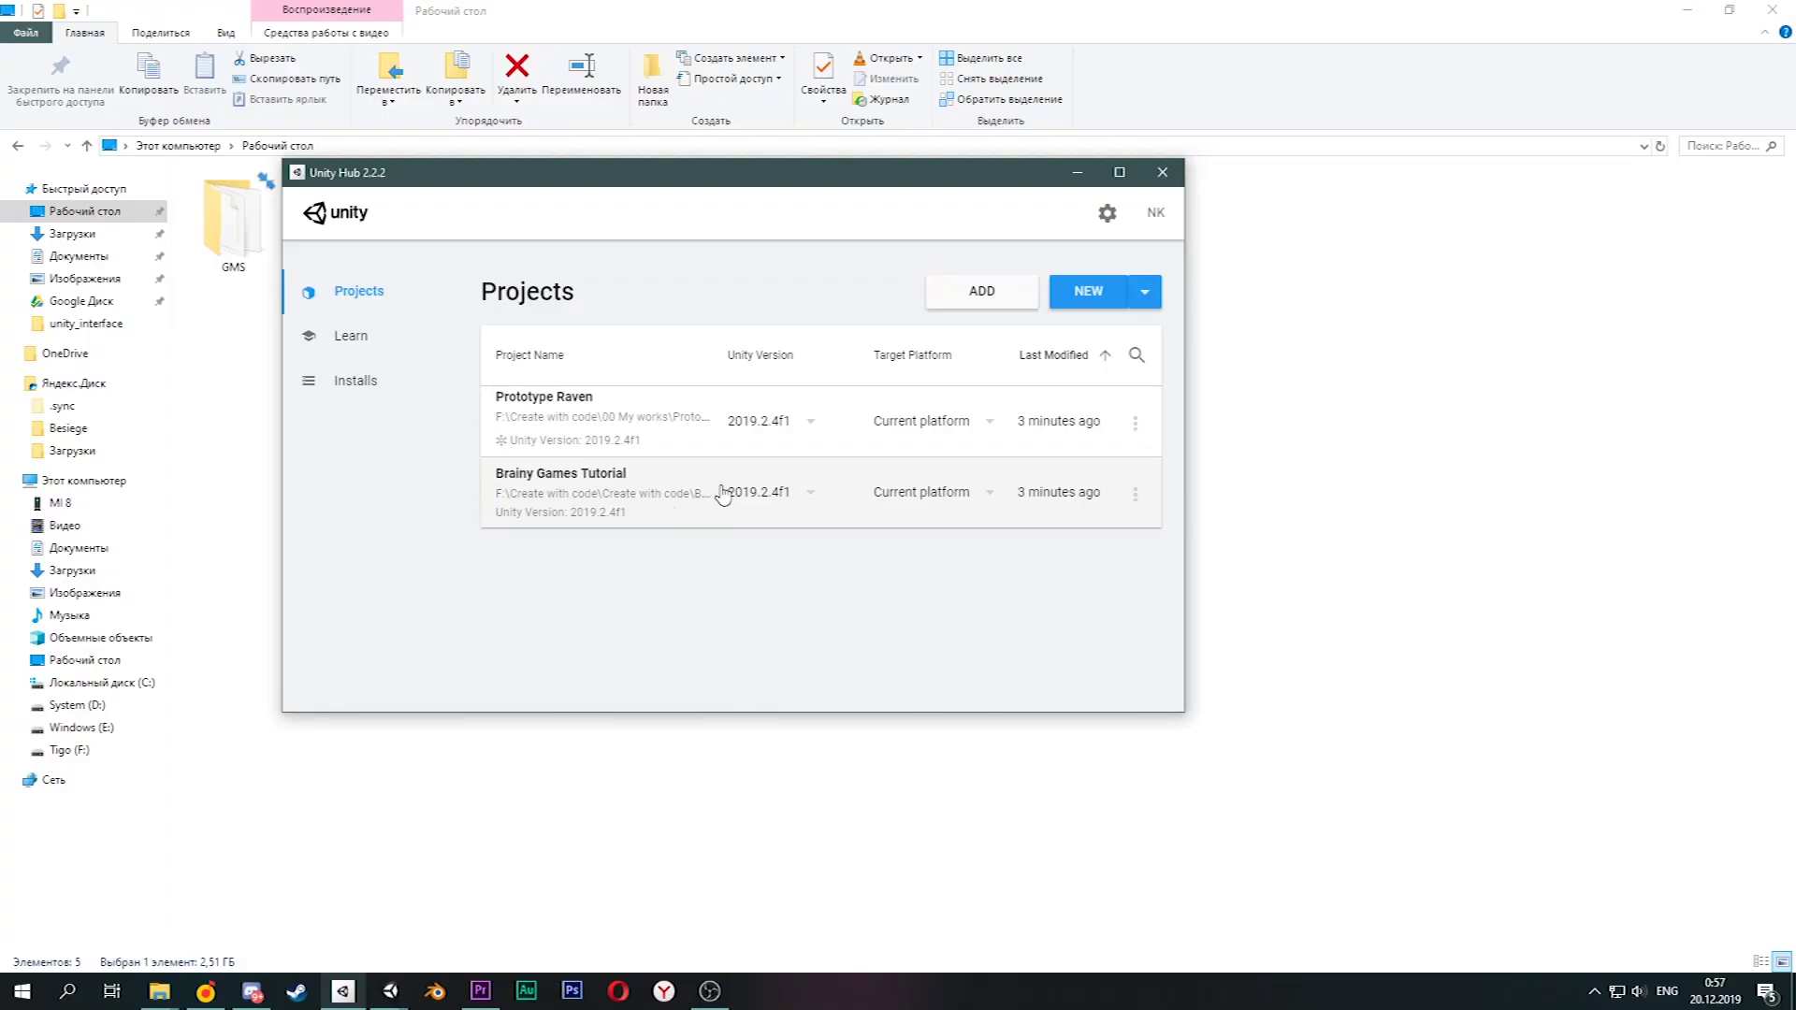
Open the Brainy Games Tutorial project from Unity Hub in the Unity 2019.2.4f1 editor.
{"action": "left_click_drag", "start_coordinate": [797, 498], "coordinate": [763, 663]}
{"action": "left_click", "coordinate": [666, 596]}
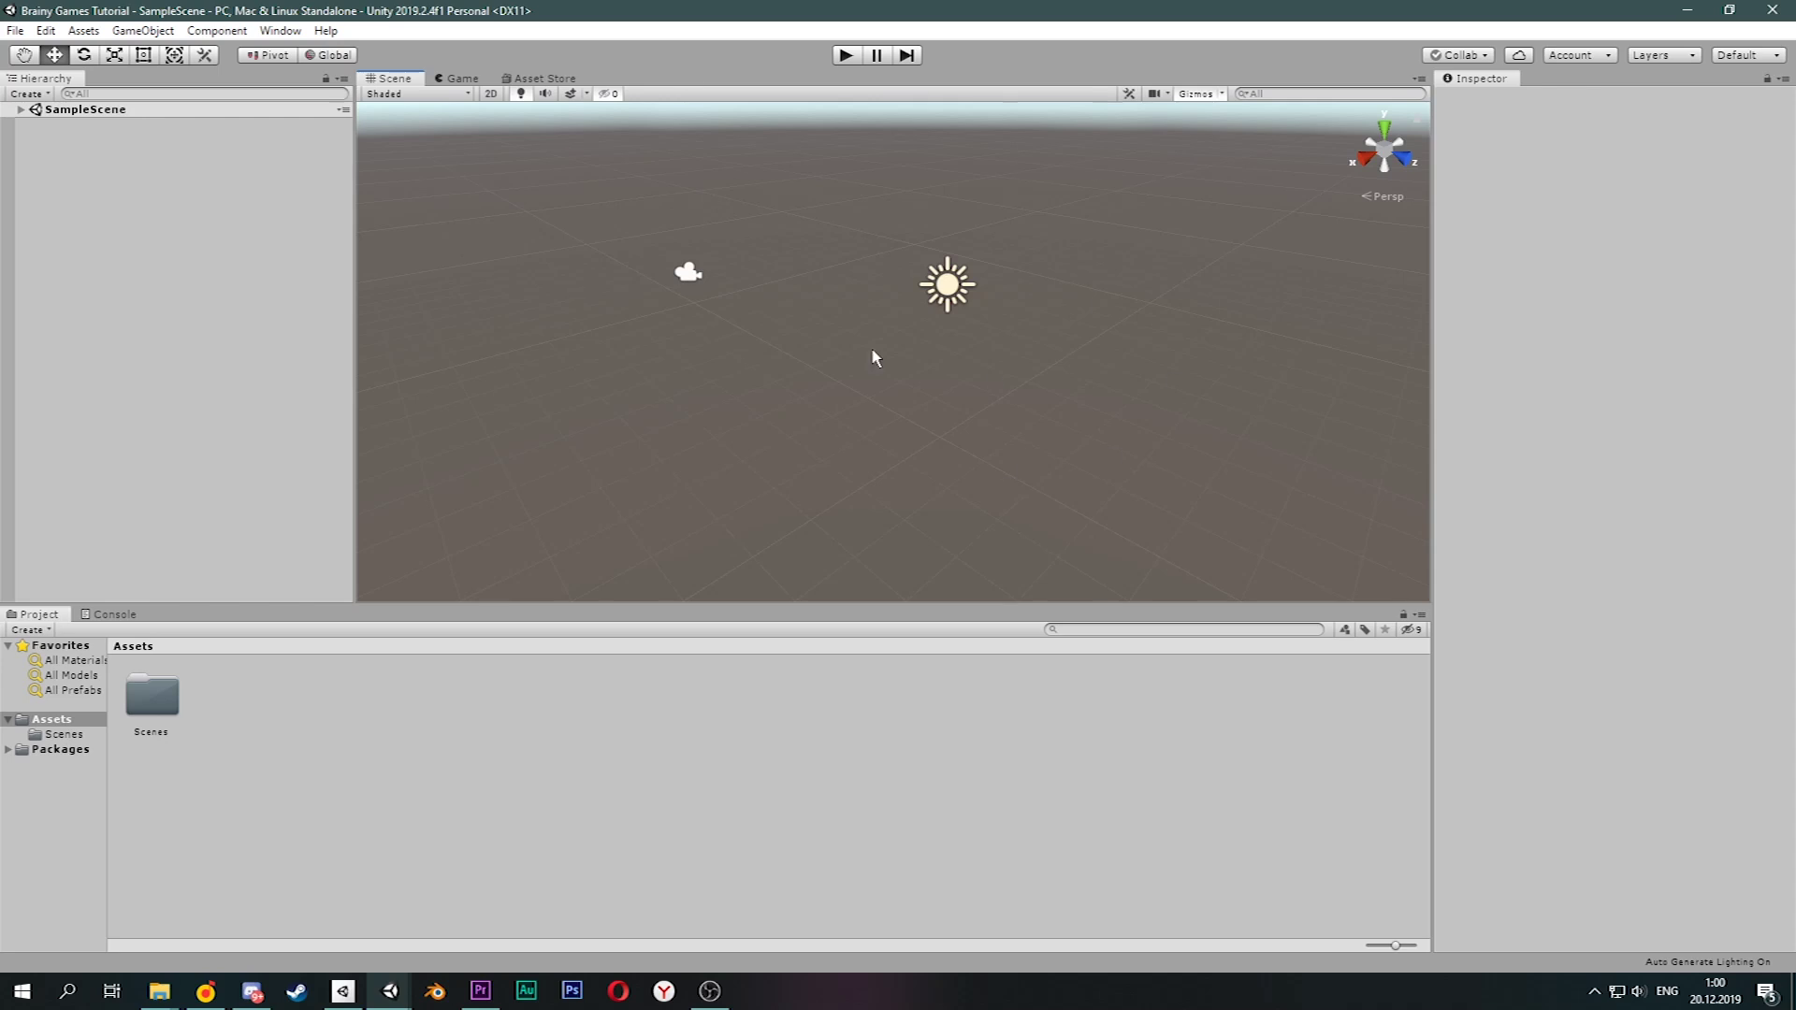
Check the Game view, then switch the editor to the Tall window layout.
{"action": "left_click", "coordinate": [461, 79]}
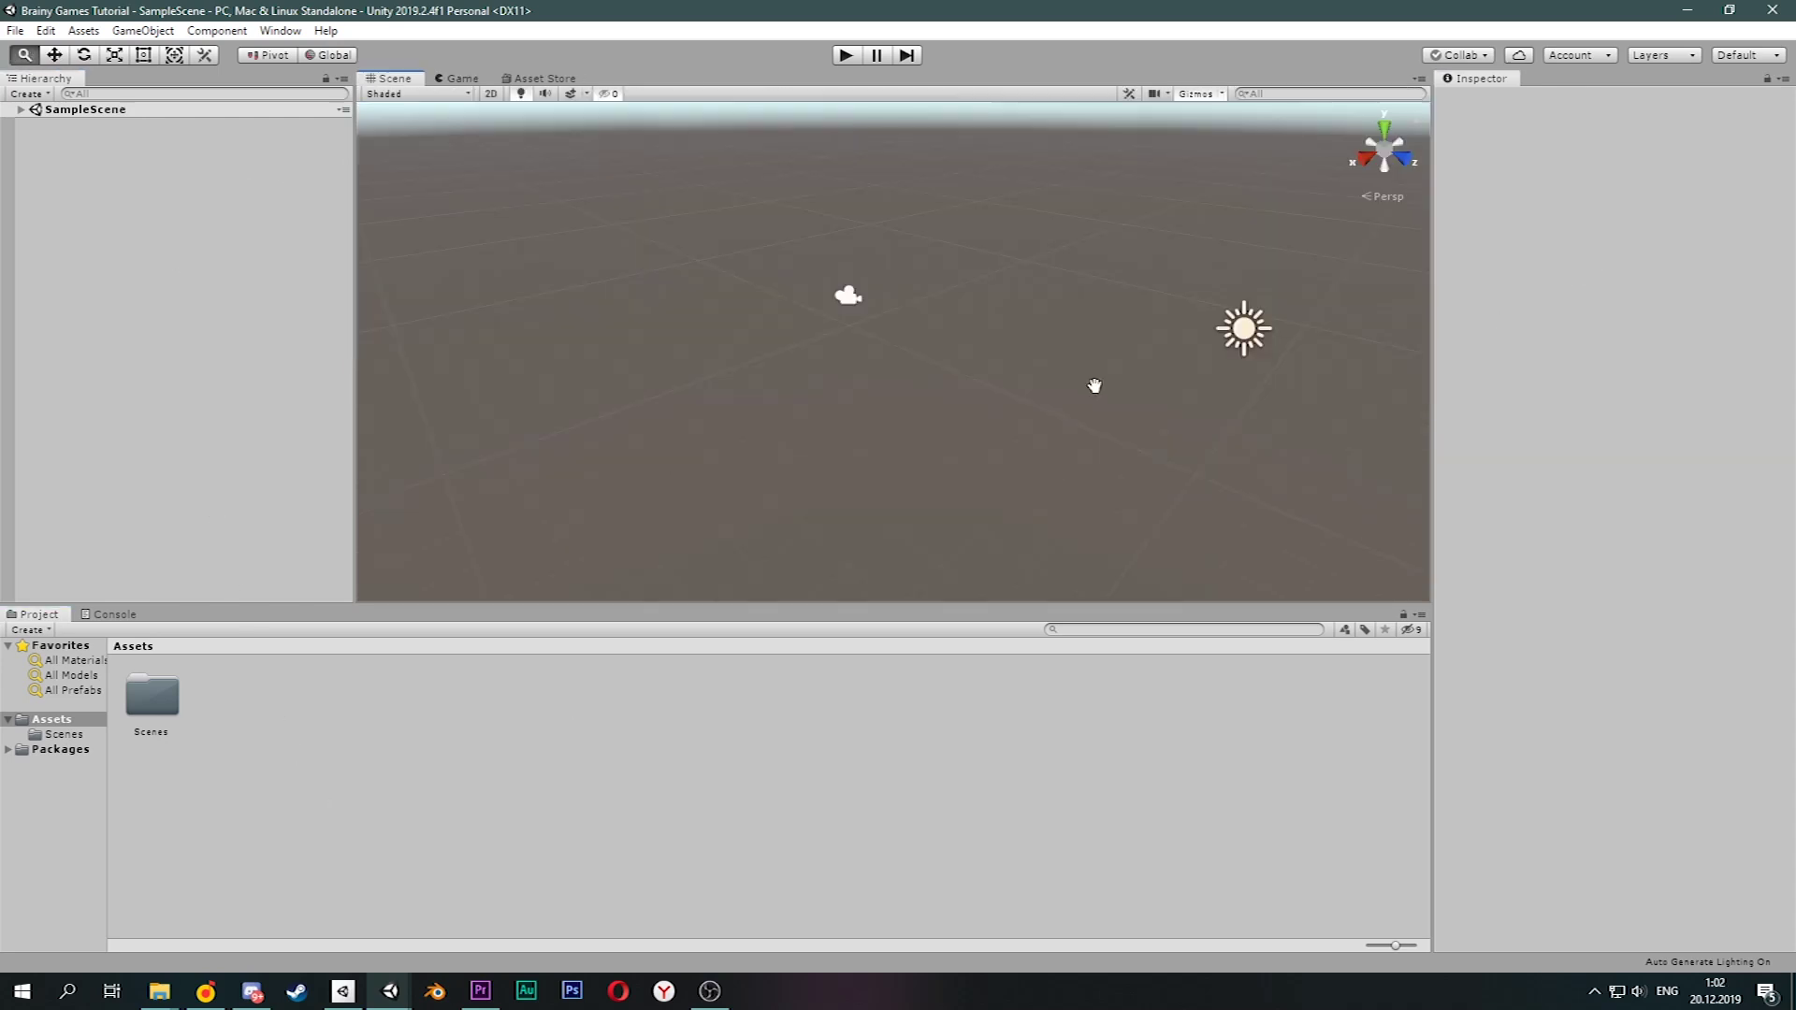
{"action": "left_click", "coordinate": [243, 800]}
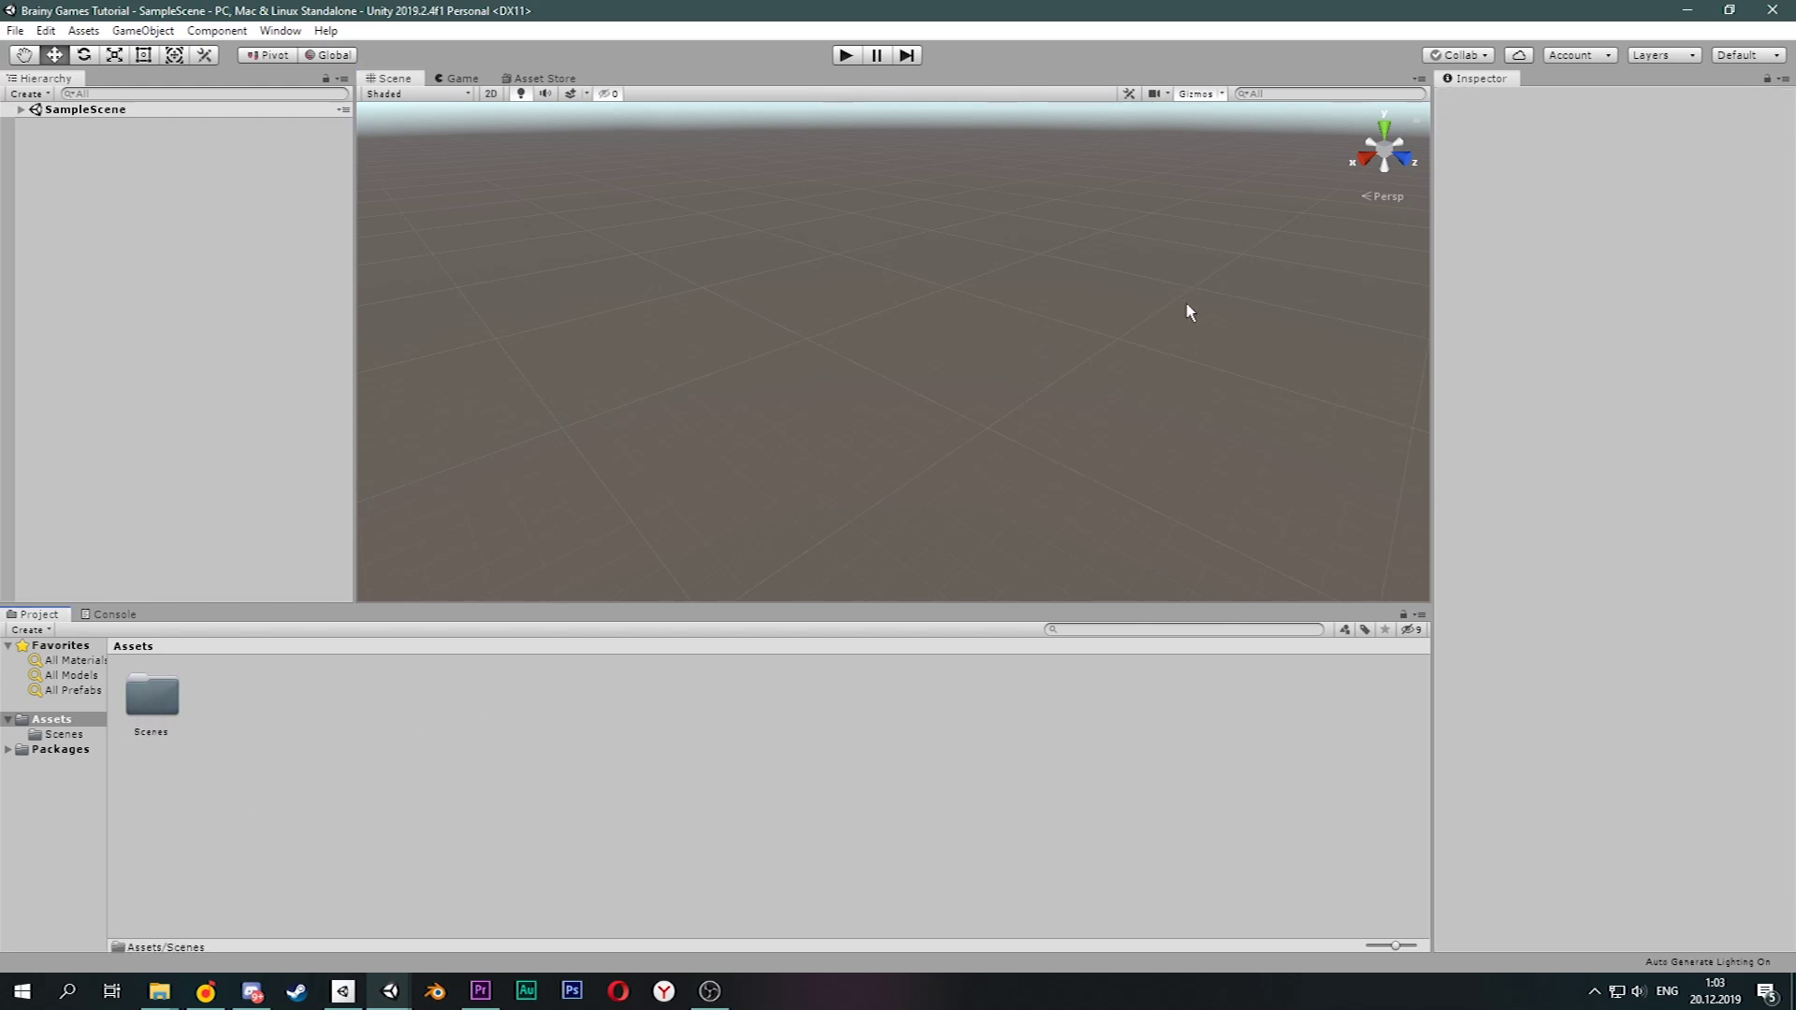
{"action": "left_click", "coordinate": [1741, 54]}
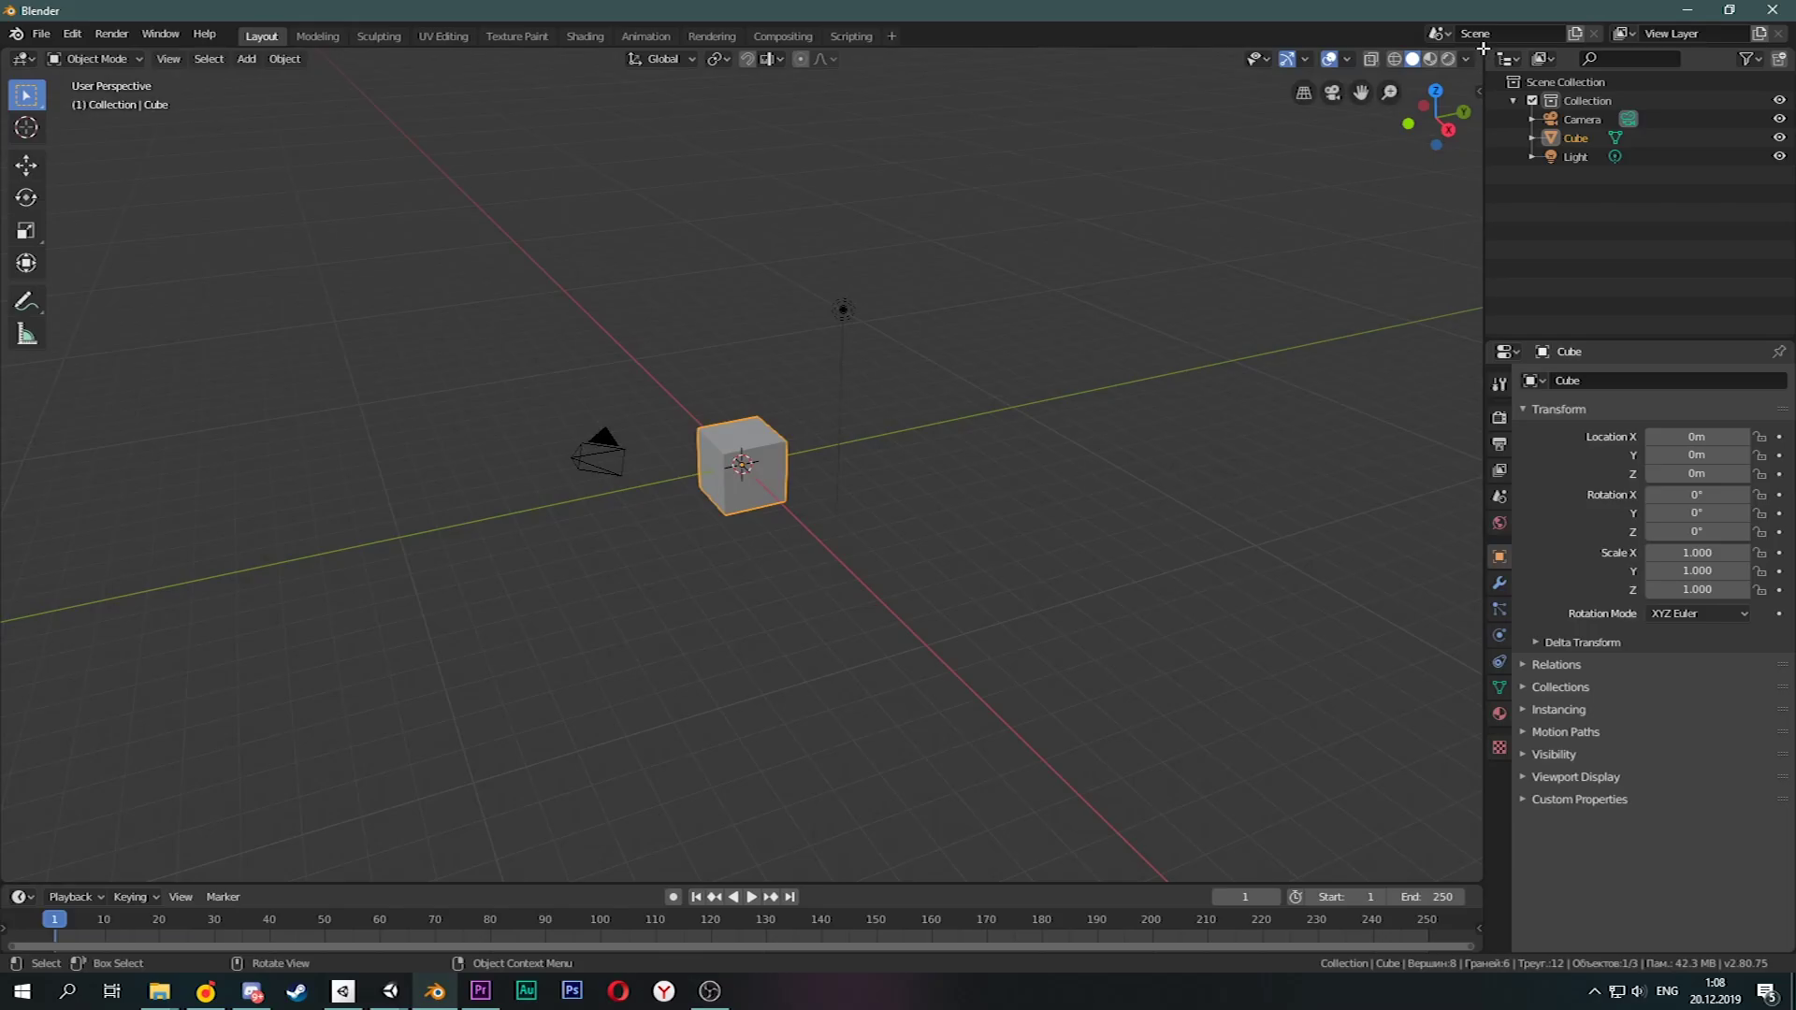
Dock the Game view beneath a shorter Scene view and set the Project panel to one column.
{"action": "left_click_drag", "start_coordinate": [1483, 48], "coordinate": [385, 265]}
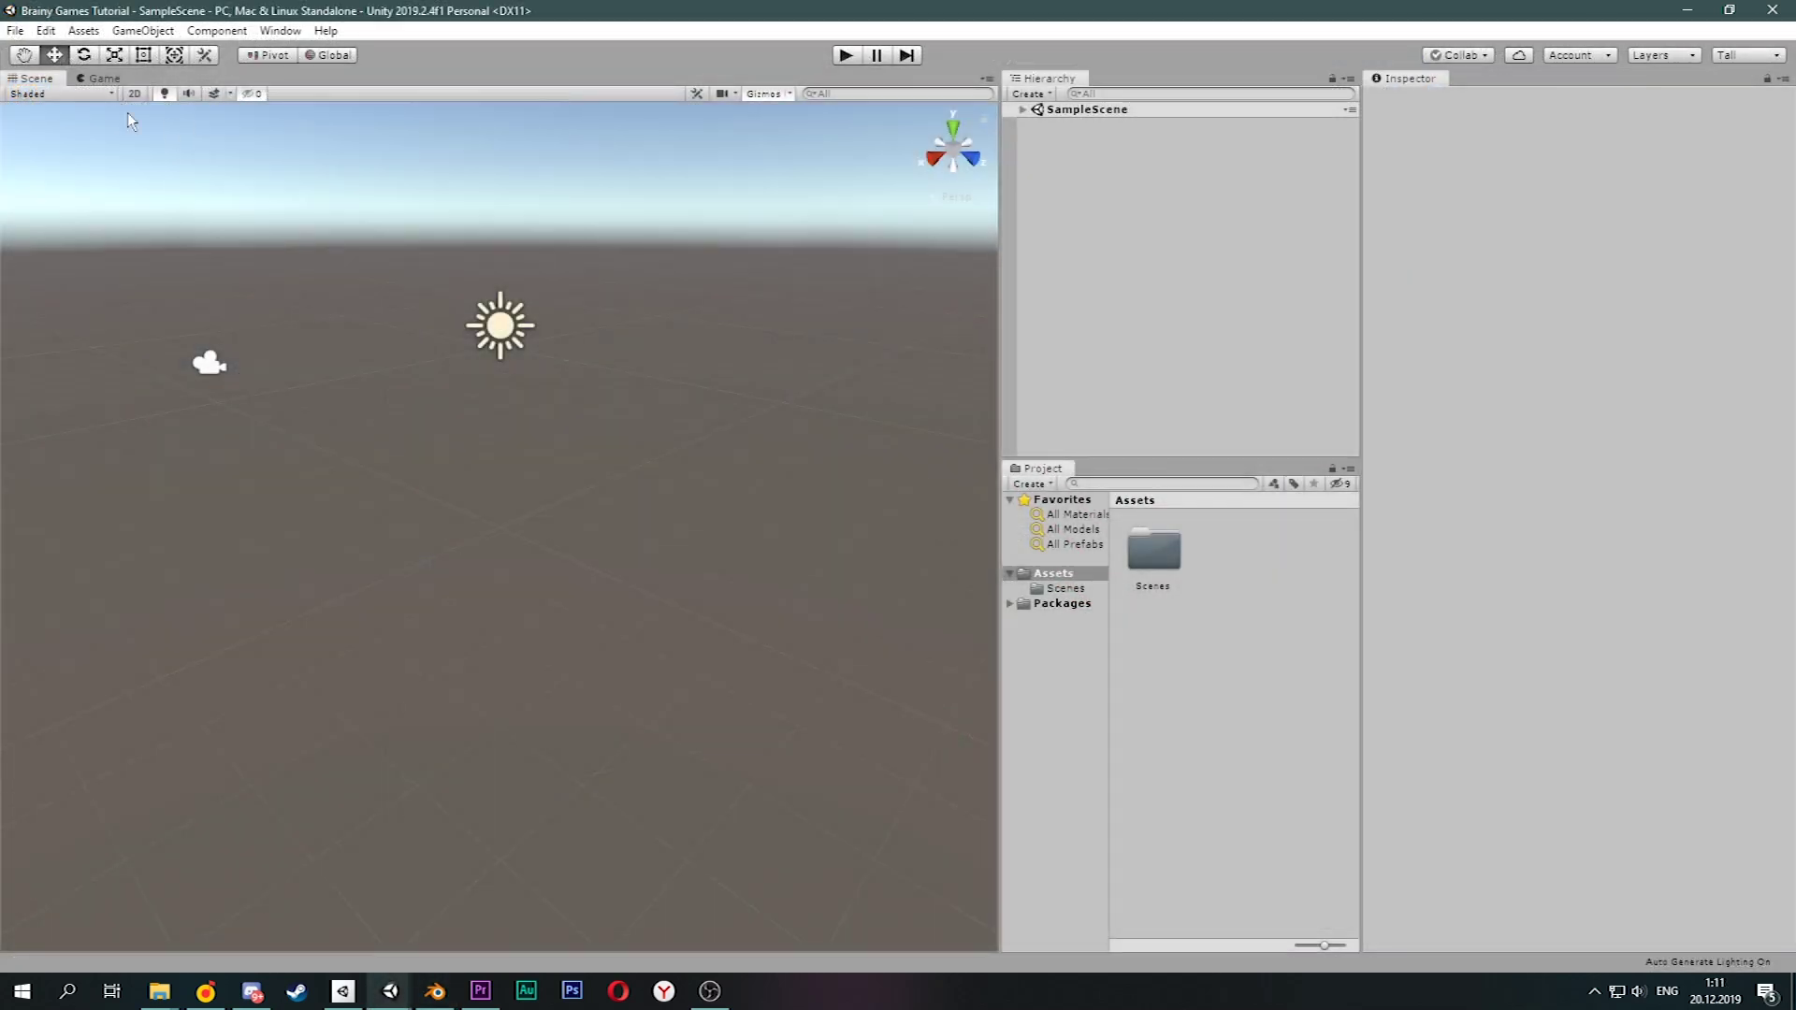
{"action": "left_click_drag", "start_coordinate": [83, 79], "coordinate": [362, 789]}
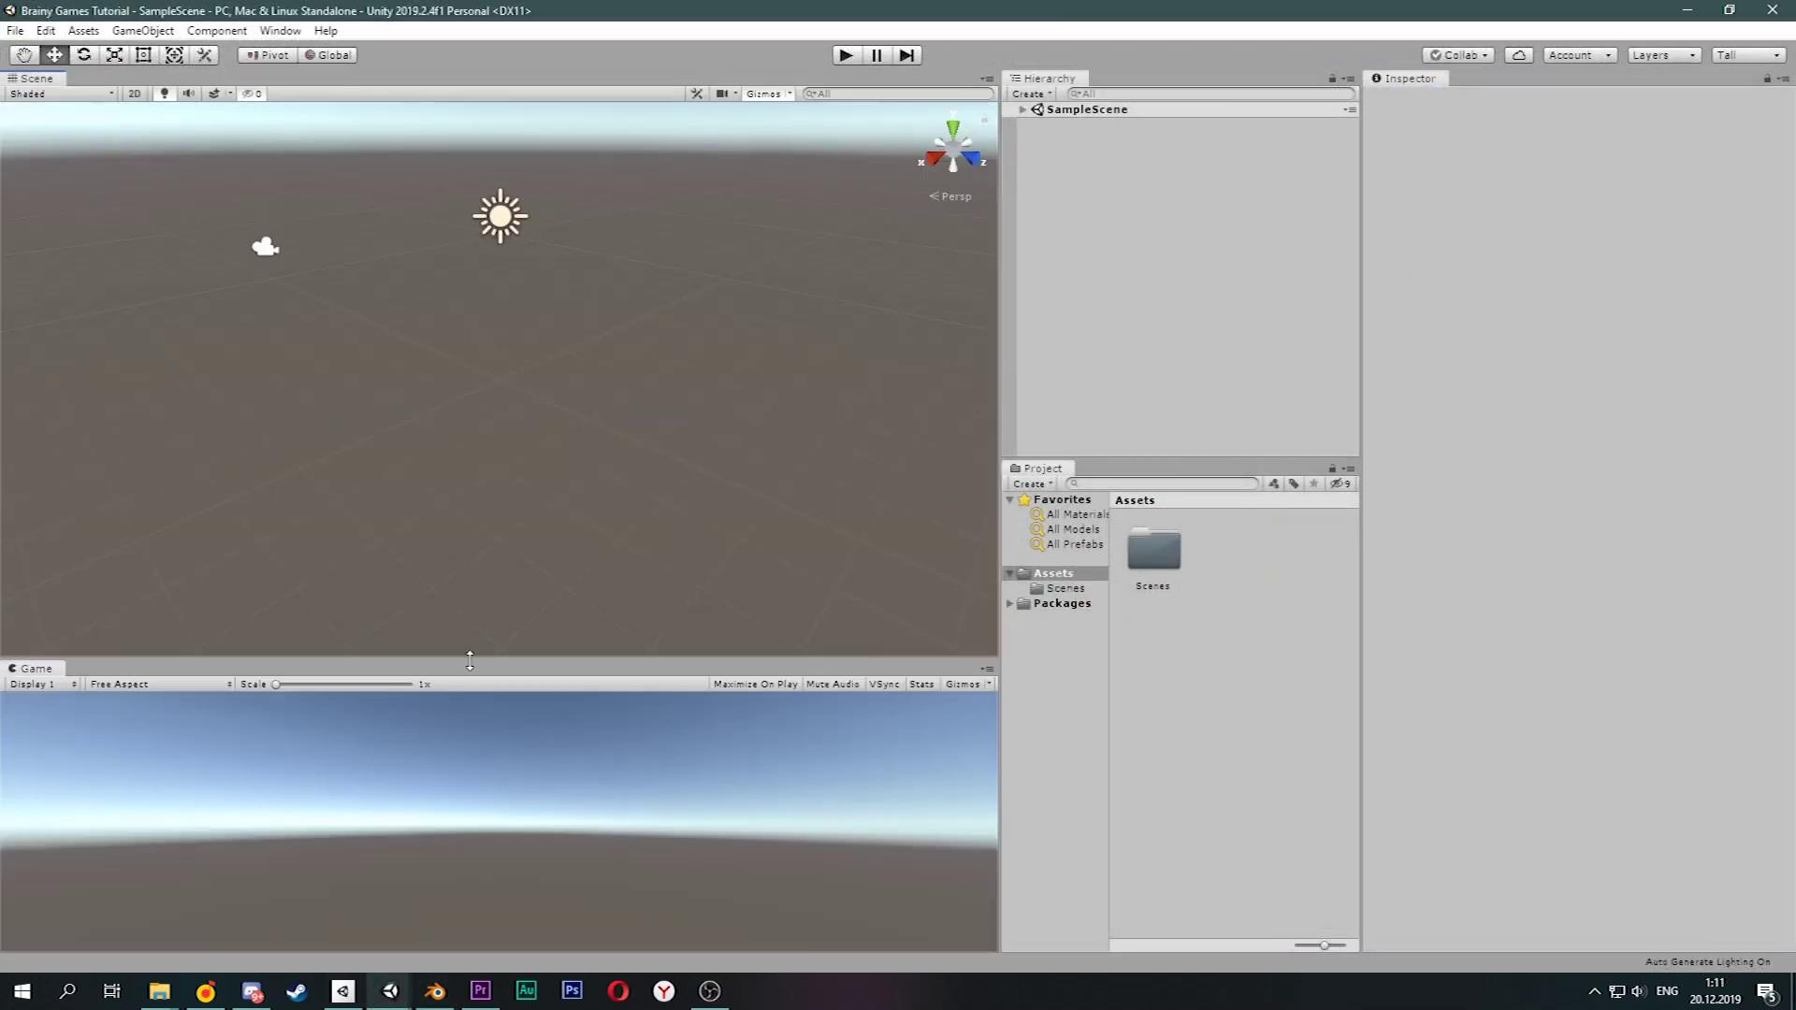
{"action": "left_click_drag", "start_coordinate": [469, 661], "coordinate": [492, 482]}
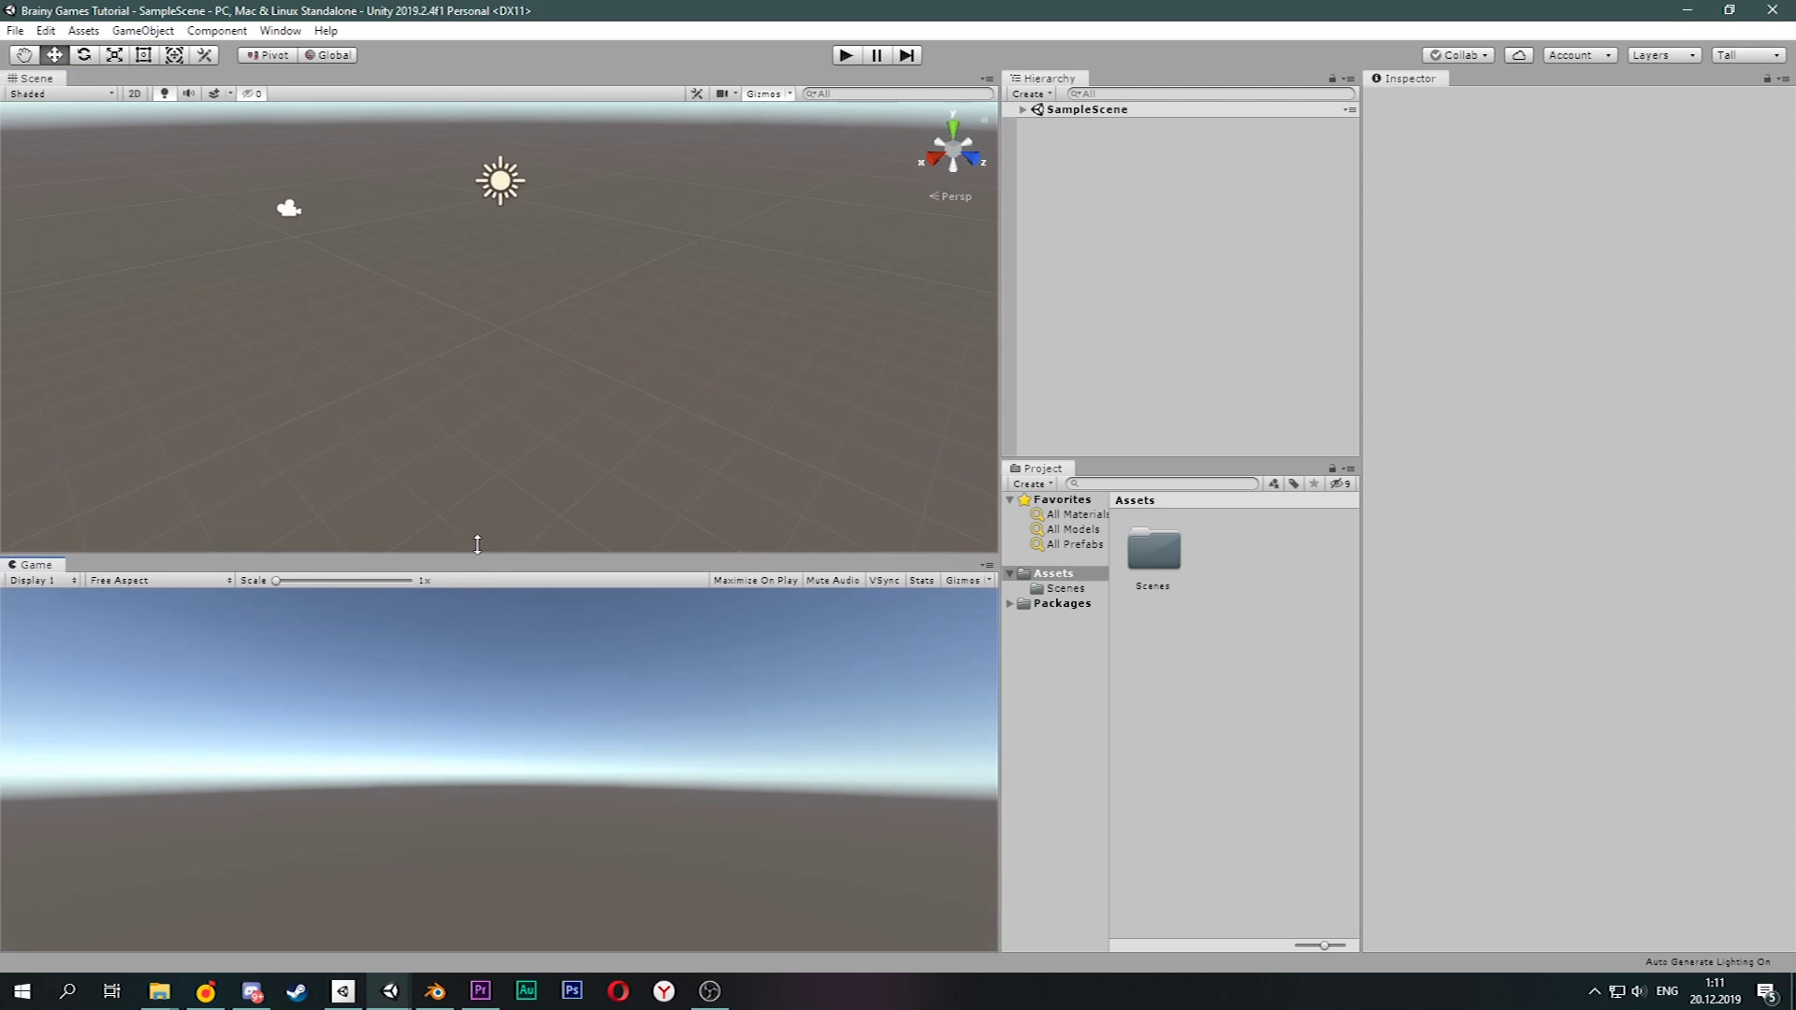
{"action": "right_click", "coordinate": [1054, 494]}
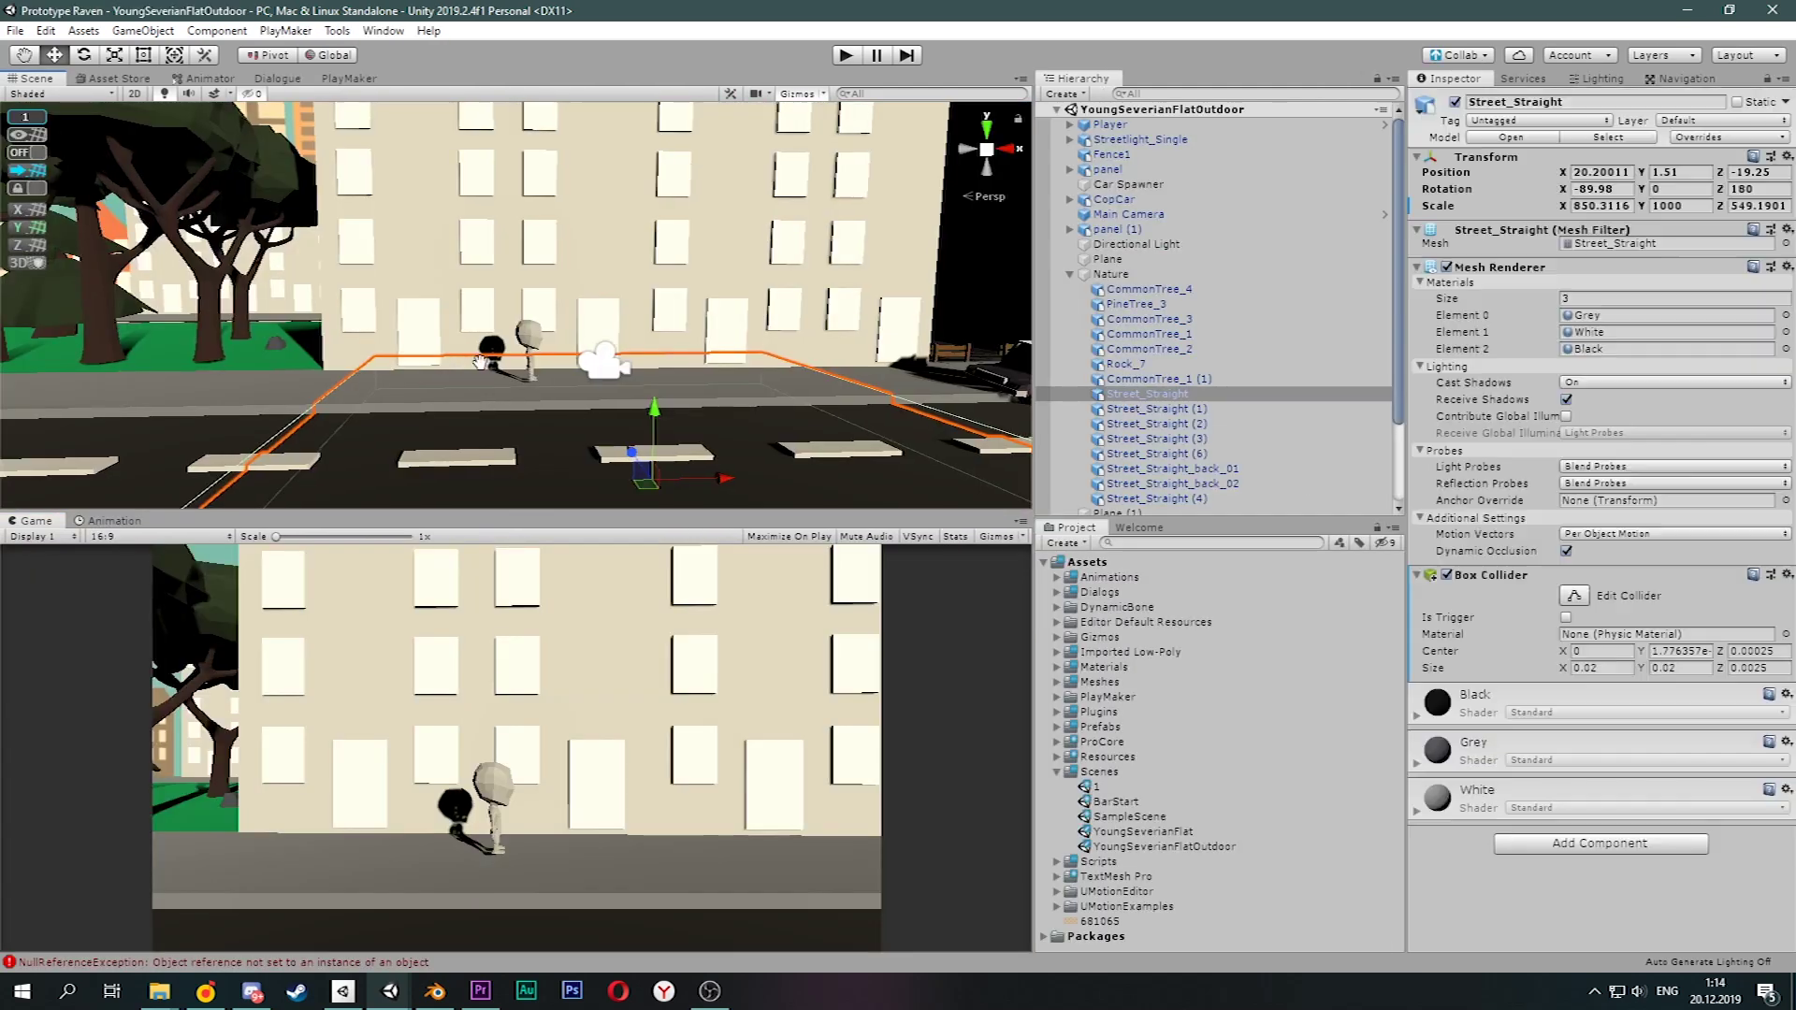
Move the scene camera lower and closer to the street.
{"action": "middle_click_drag", "start_coordinate": [480, 363], "coordinate": [565, 417]}
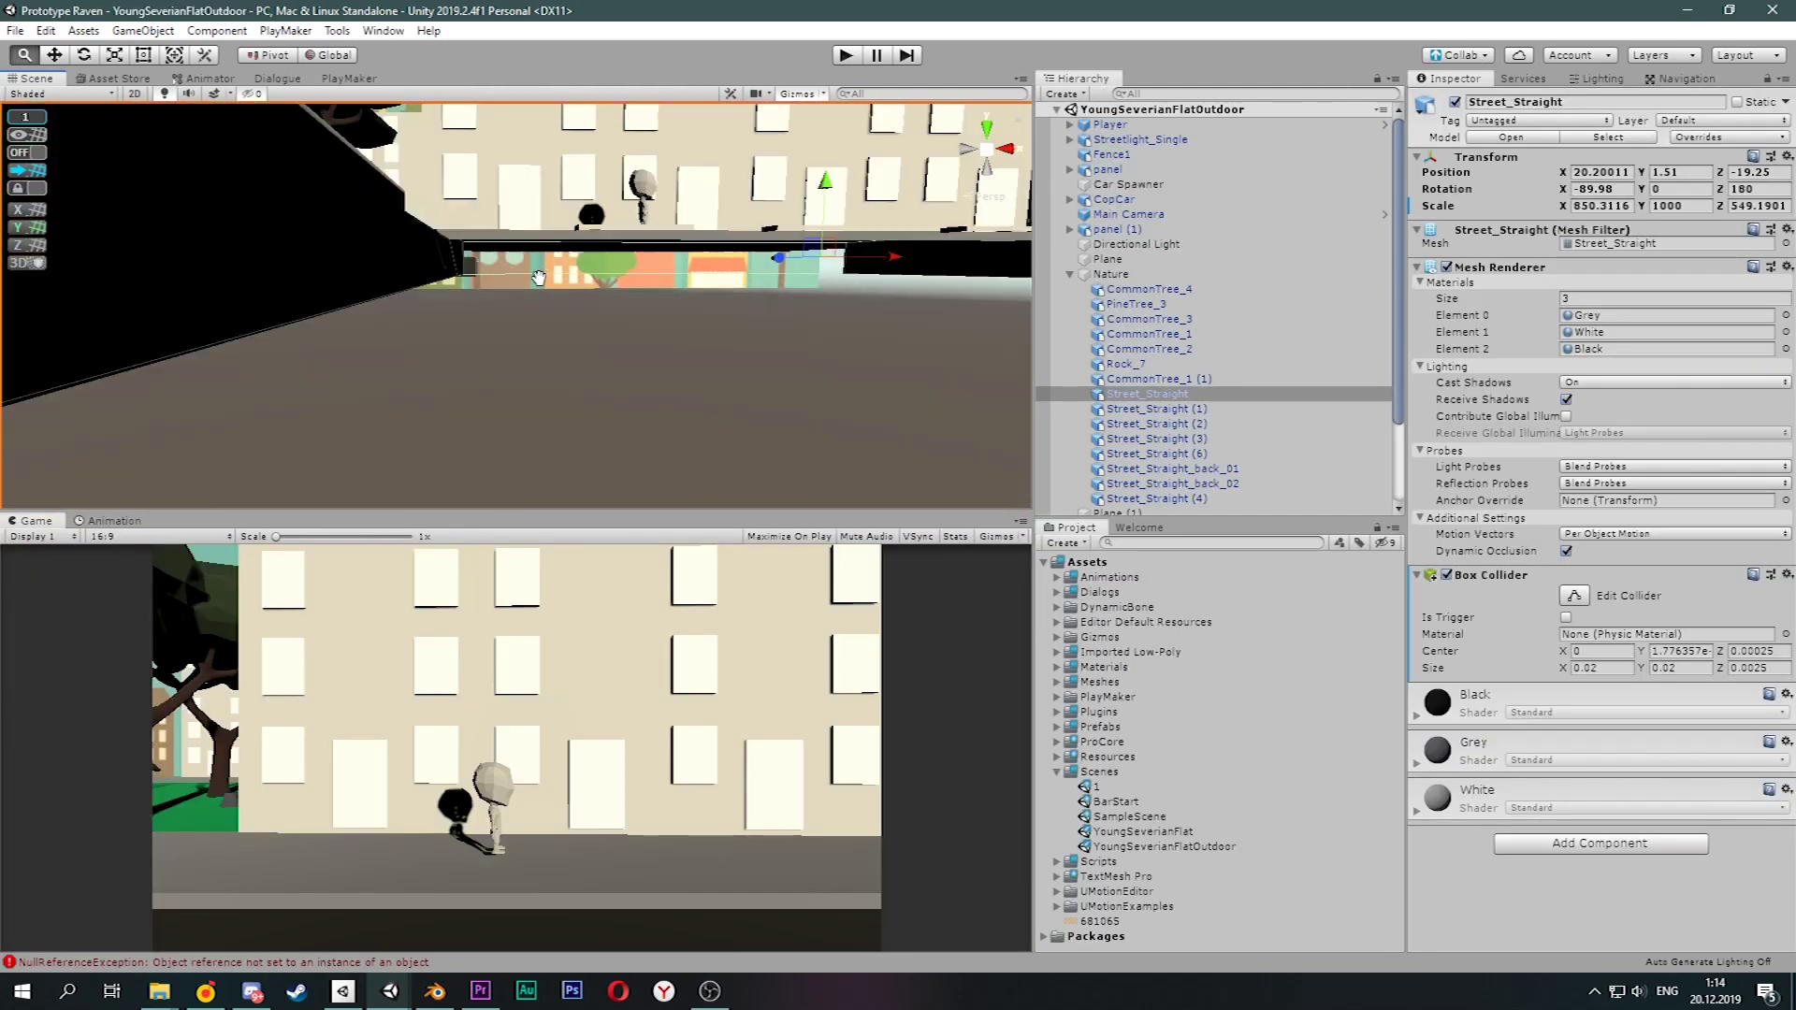
{"action": "left_click", "coordinate": [562, 416]}
{"action": "scroll", "coordinate": [566, 374], "scroll_direction": "down", "scroll_amount": 5}
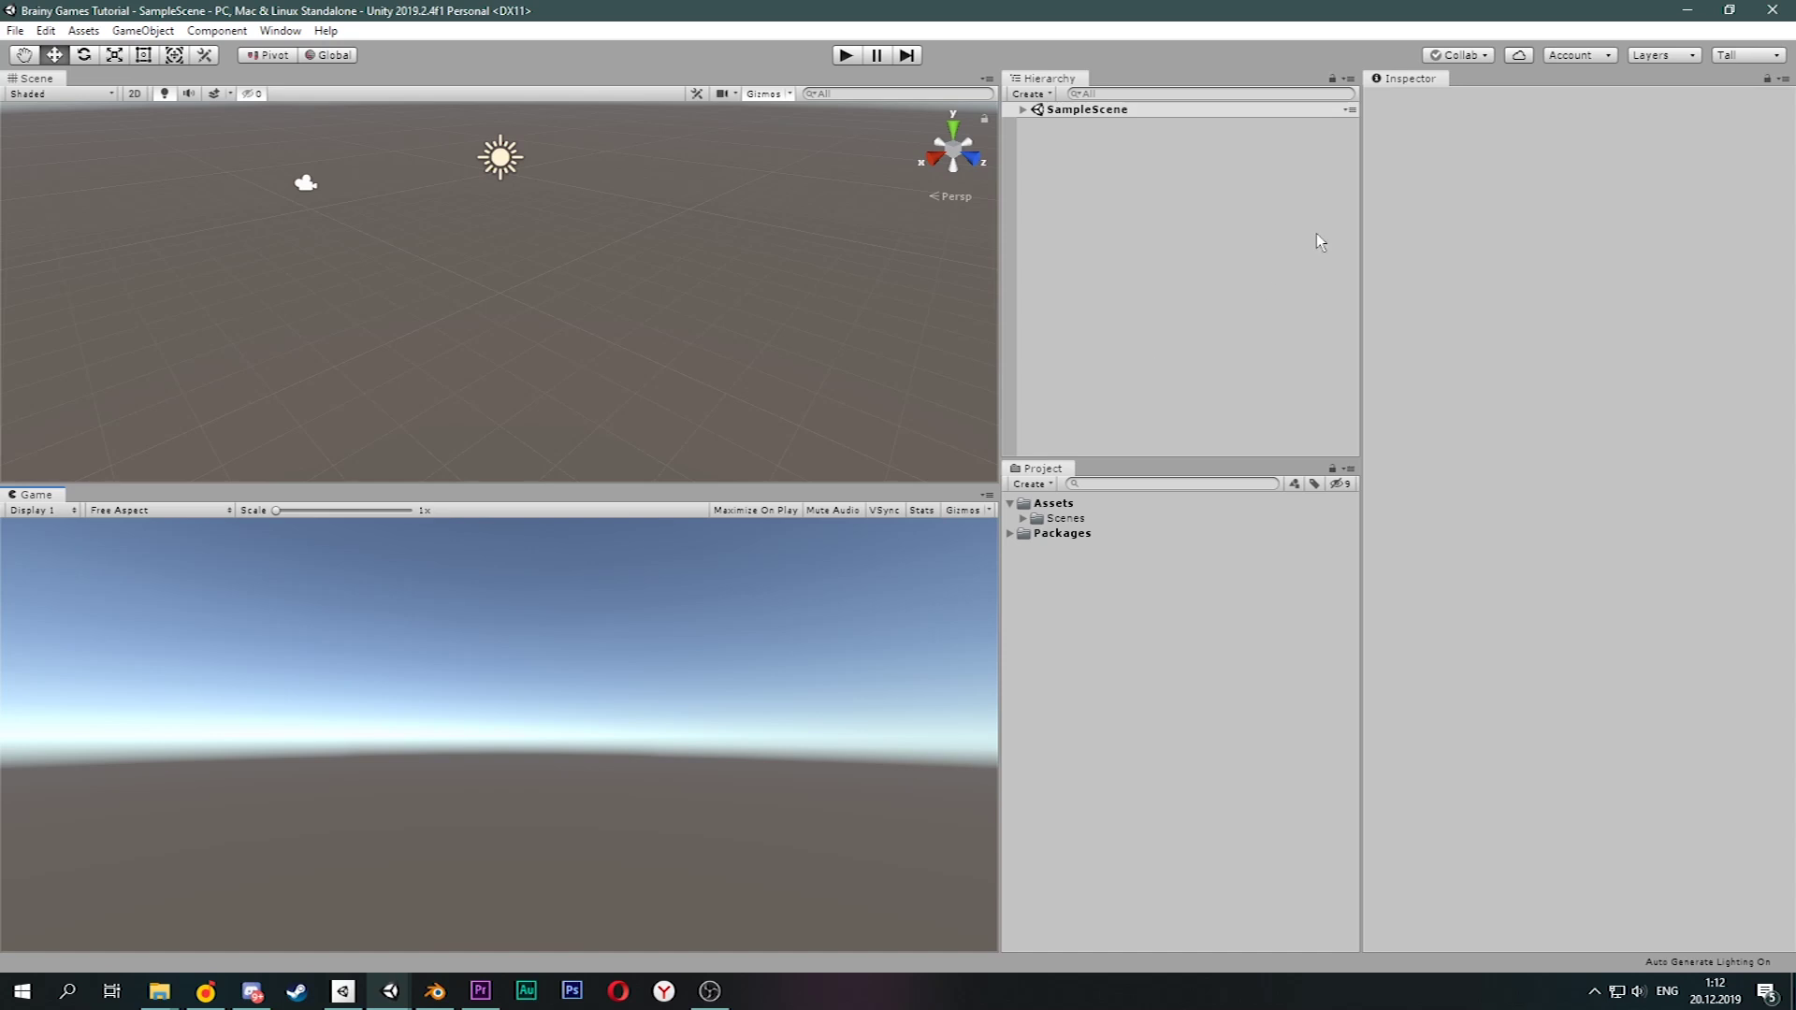
{"action": "left_click", "coordinate": [1749, 57]}
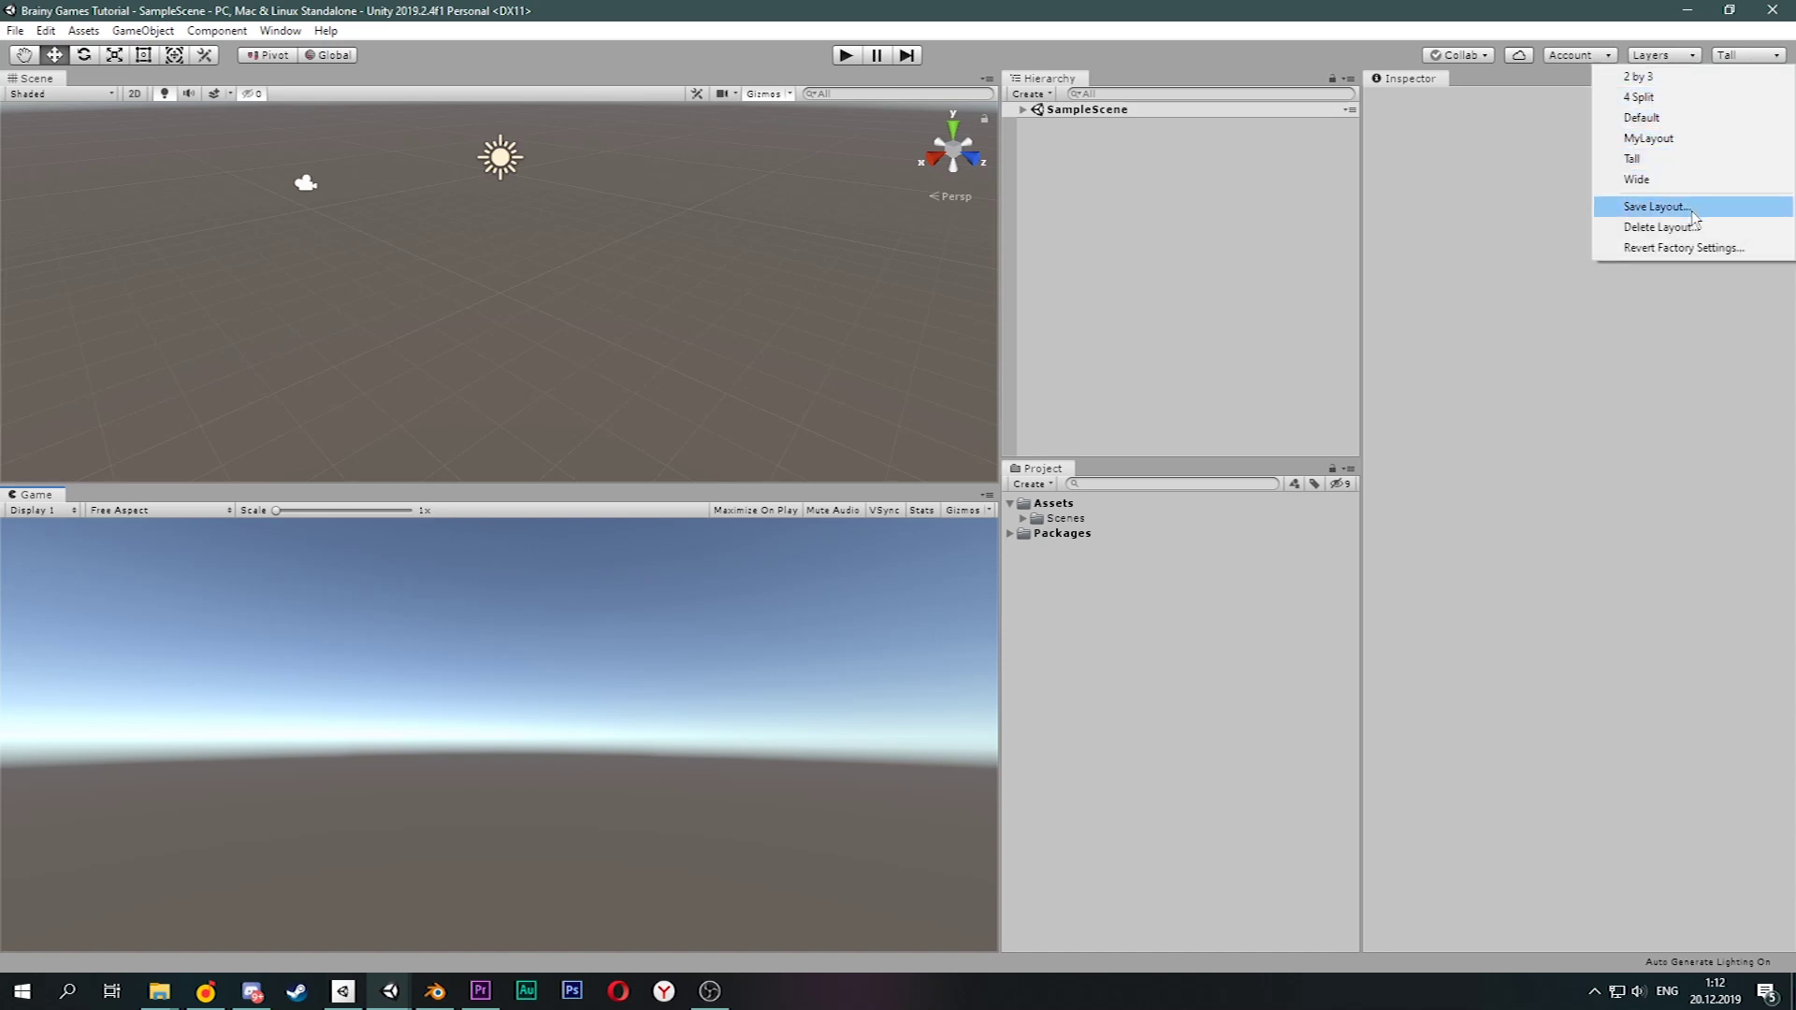
Save the window arrangement as the custom layout 'Brainy', then select the Main Camera.
{"action": "left_click", "coordinate": [1653, 207]}
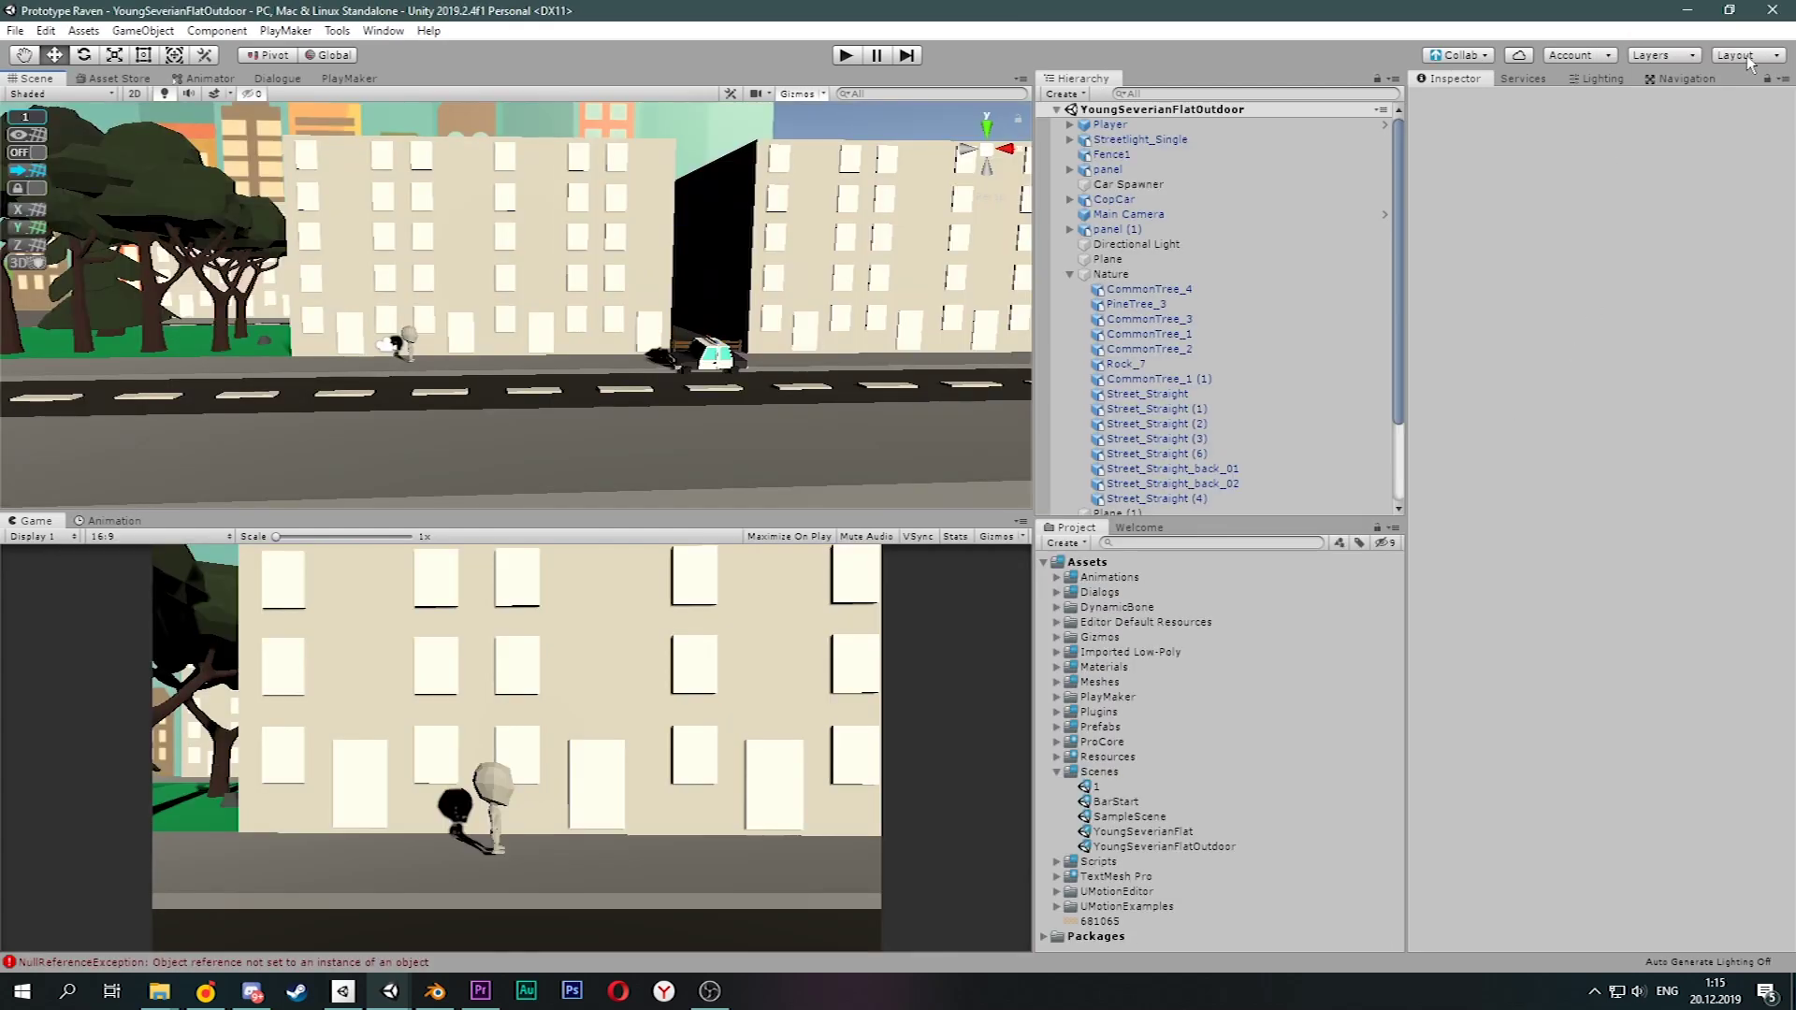
{"action": "left_click", "coordinate": [1747, 58]}
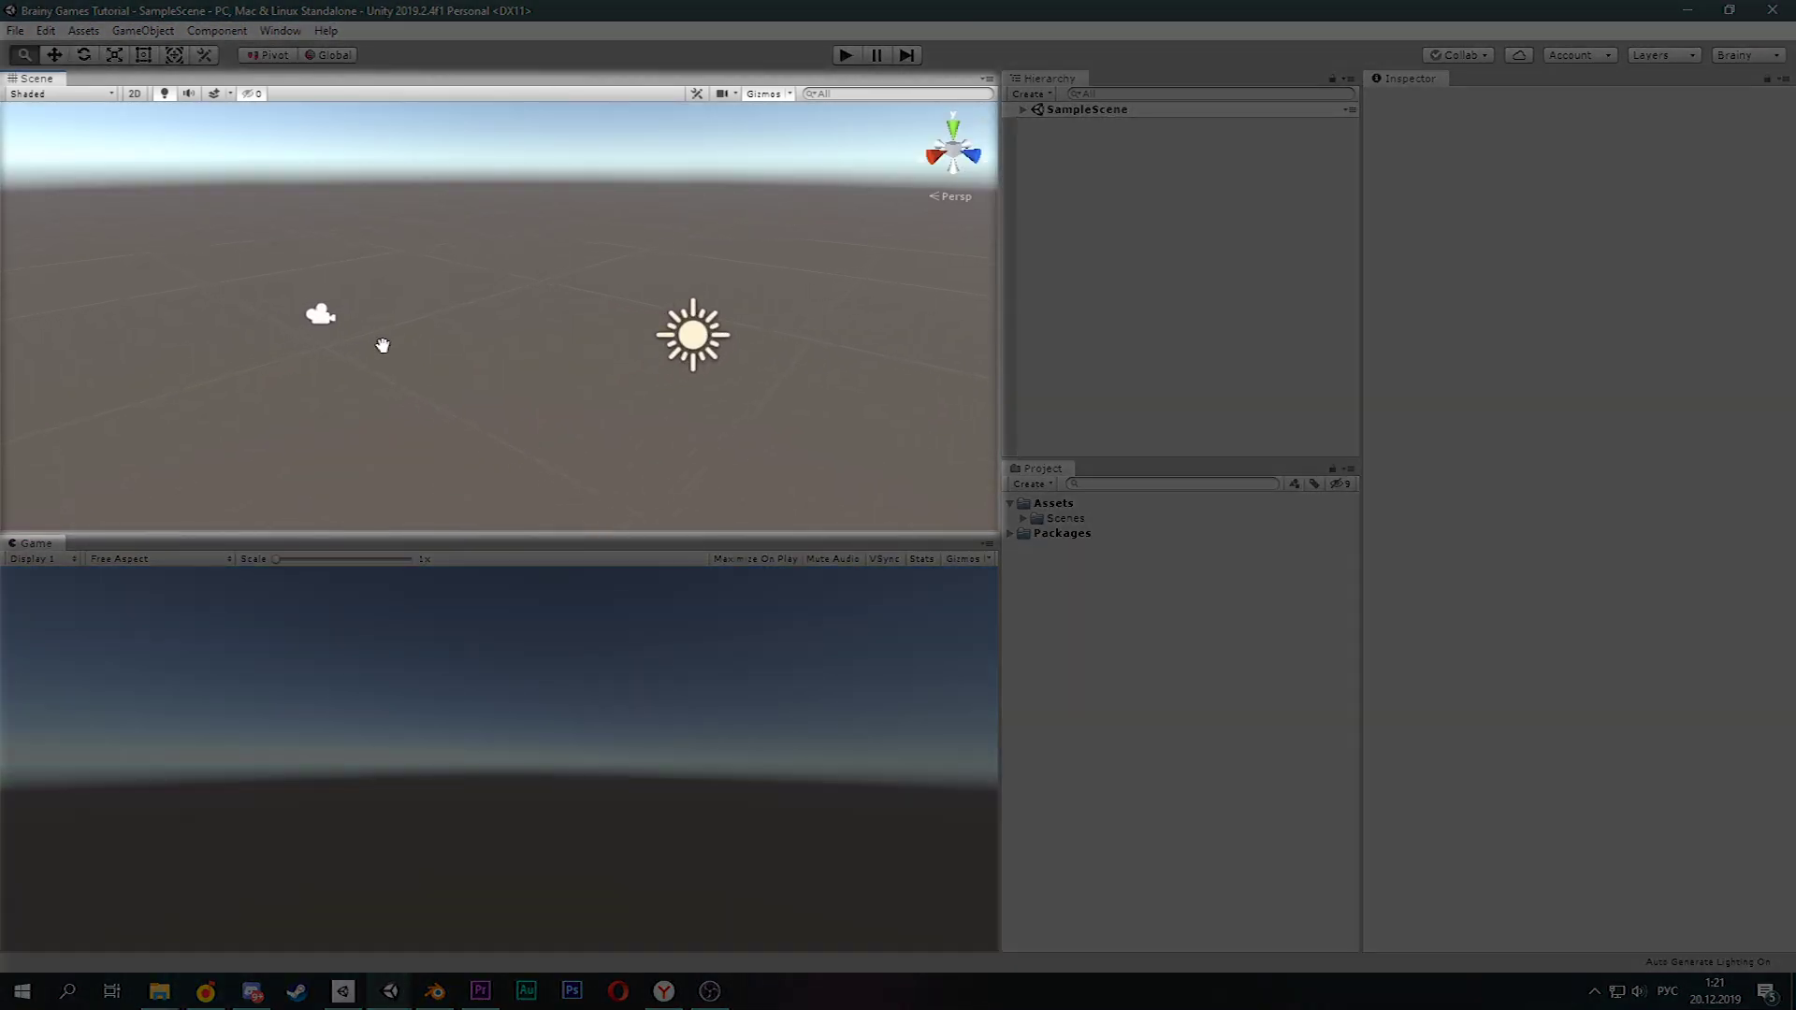
{"action": "left_click", "coordinate": [374, 297]}
Frame the directional light, select the panel building, and drag the LocationsExit script onto a scene object.
{"action": "left_click", "coordinate": [823, 302]}
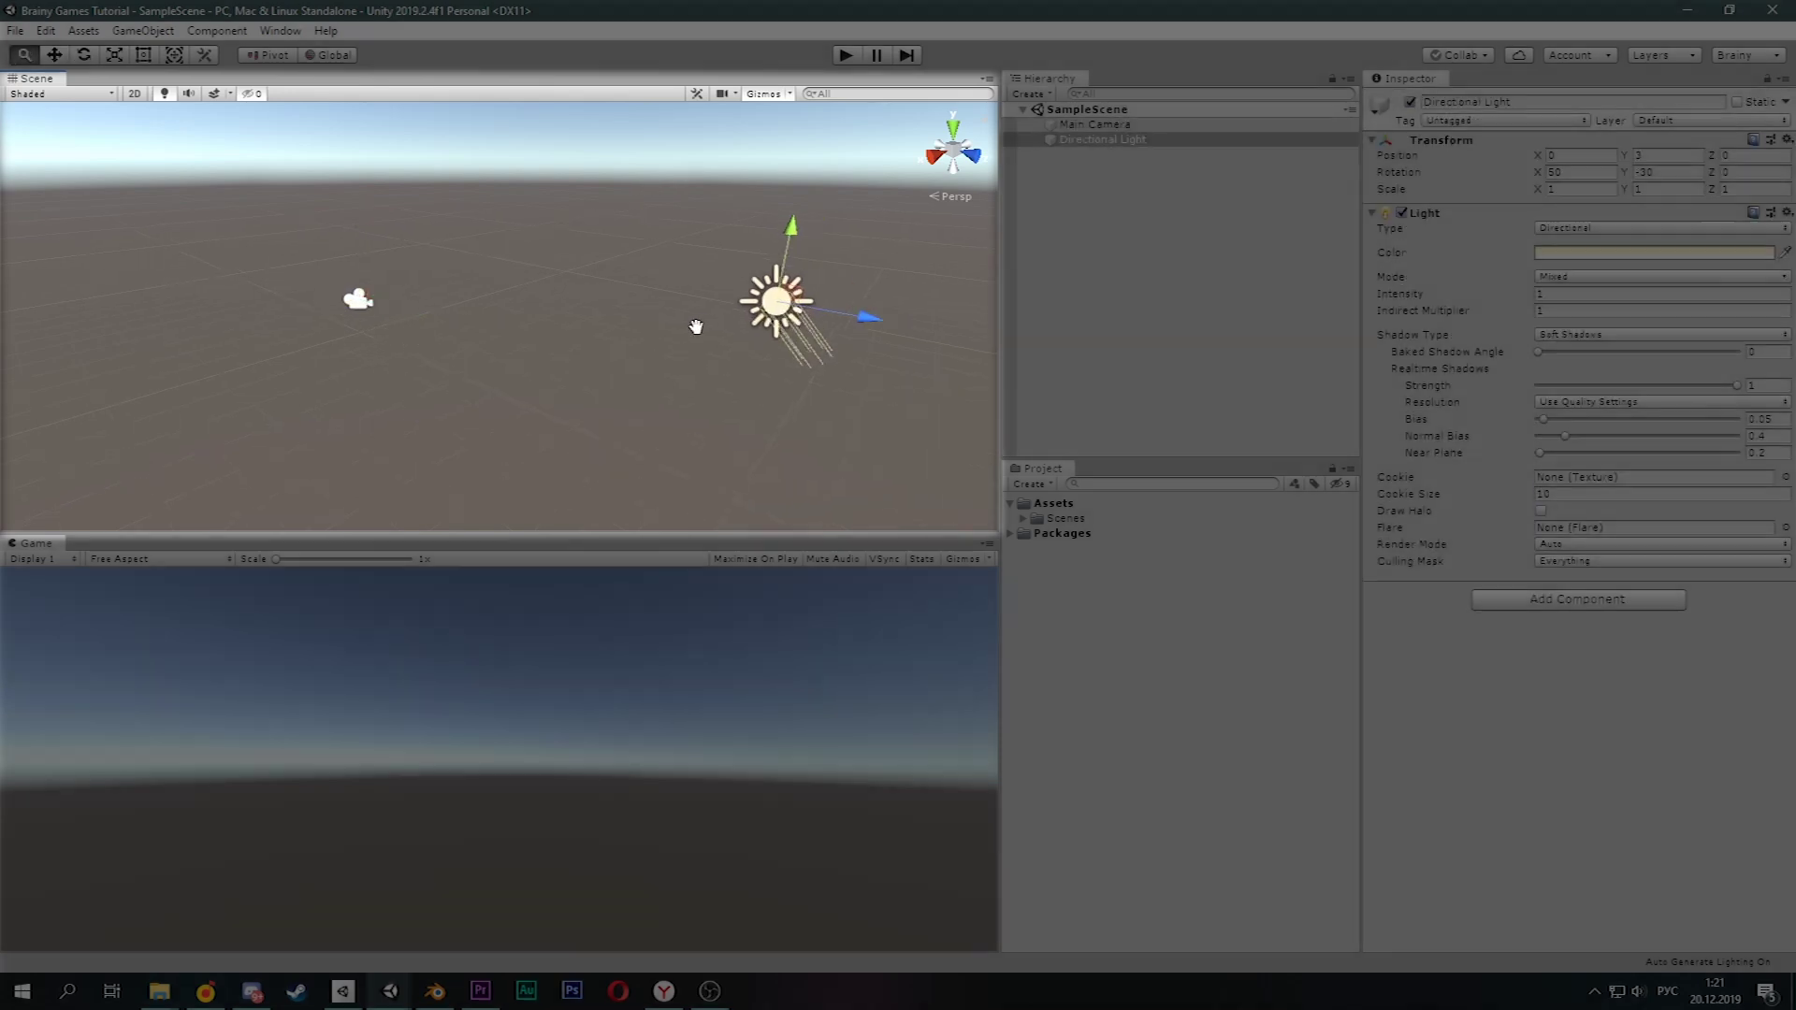
{"action": "key", "text": "f"}
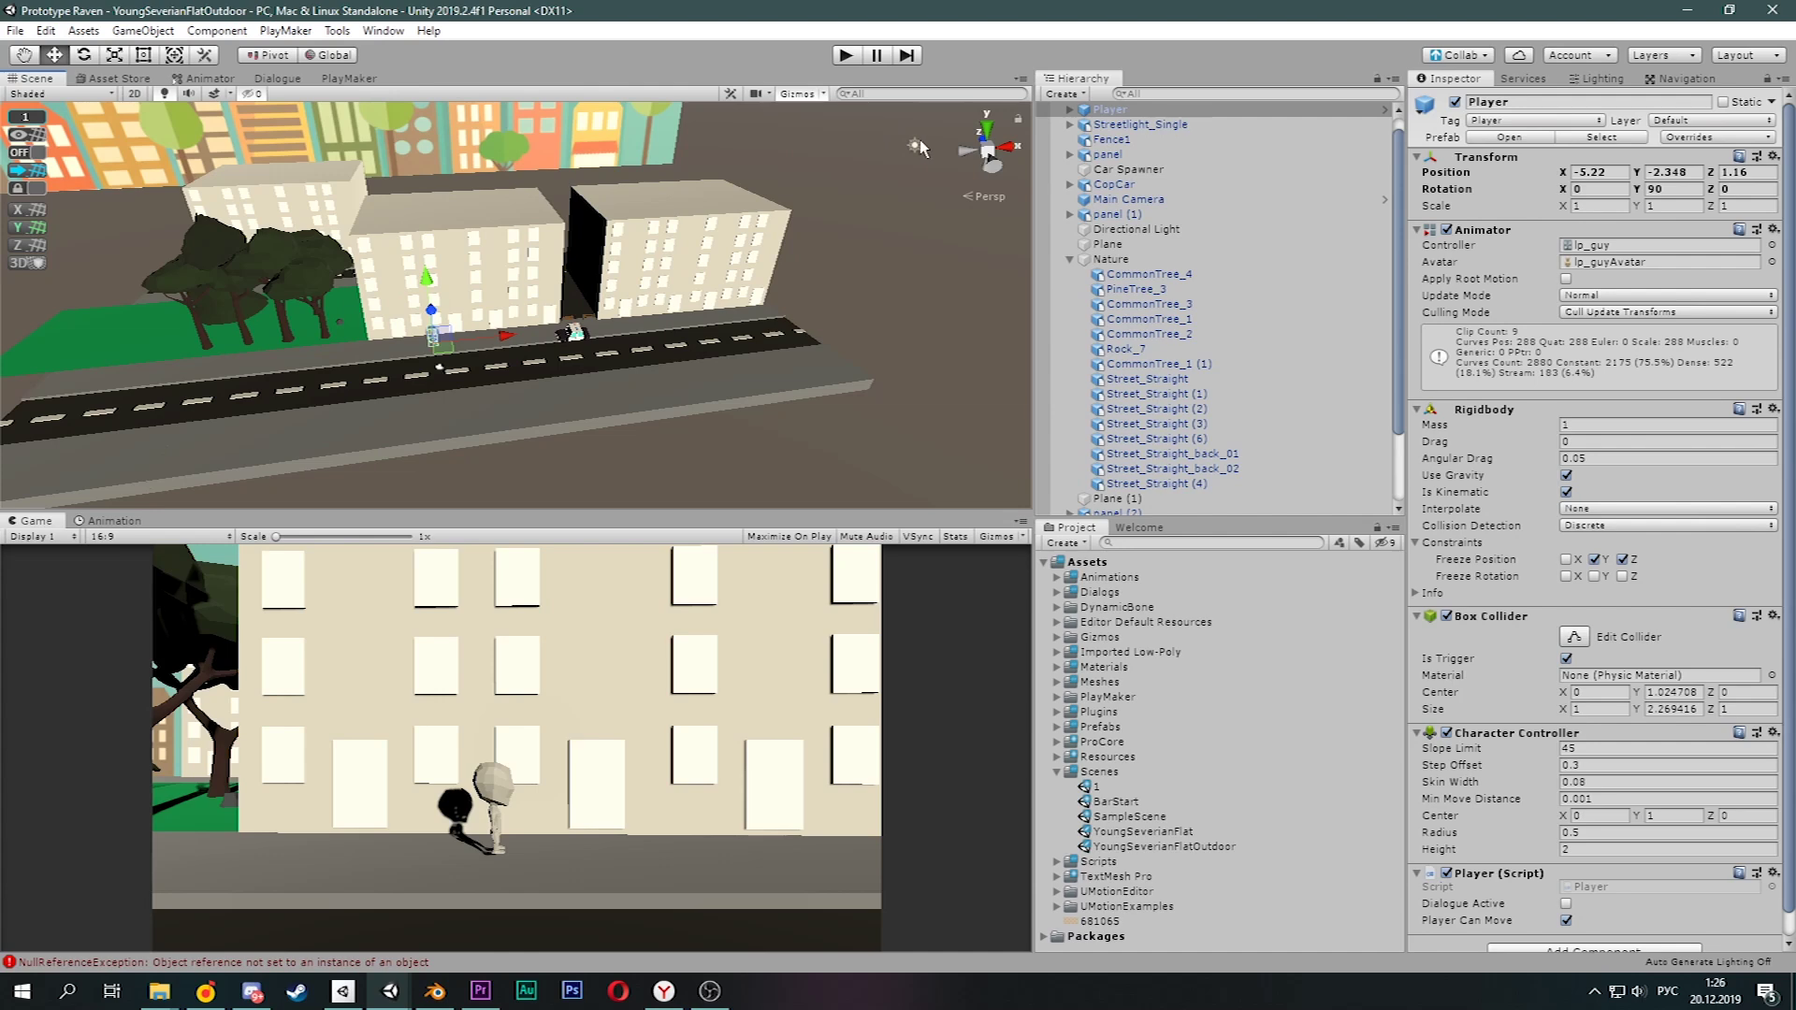
{"action": "left_click", "coordinate": [916, 147]}
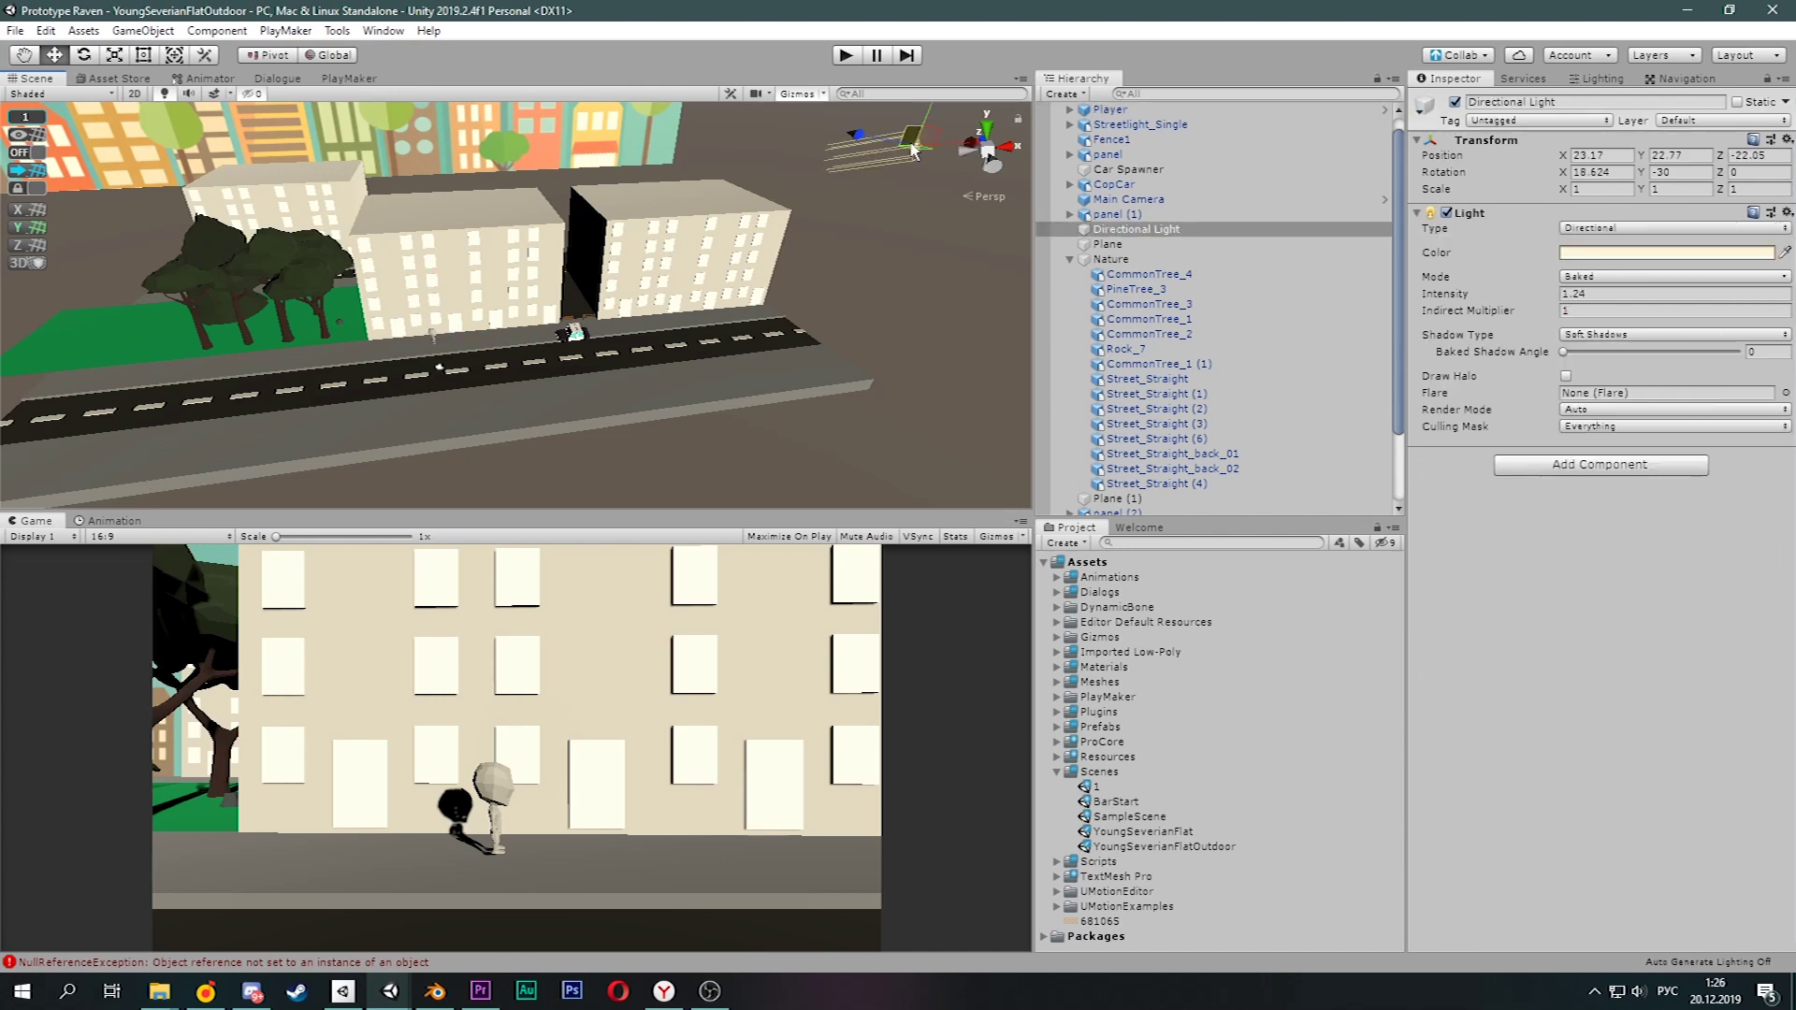
{"action": "left_click", "coordinate": [704, 236]}
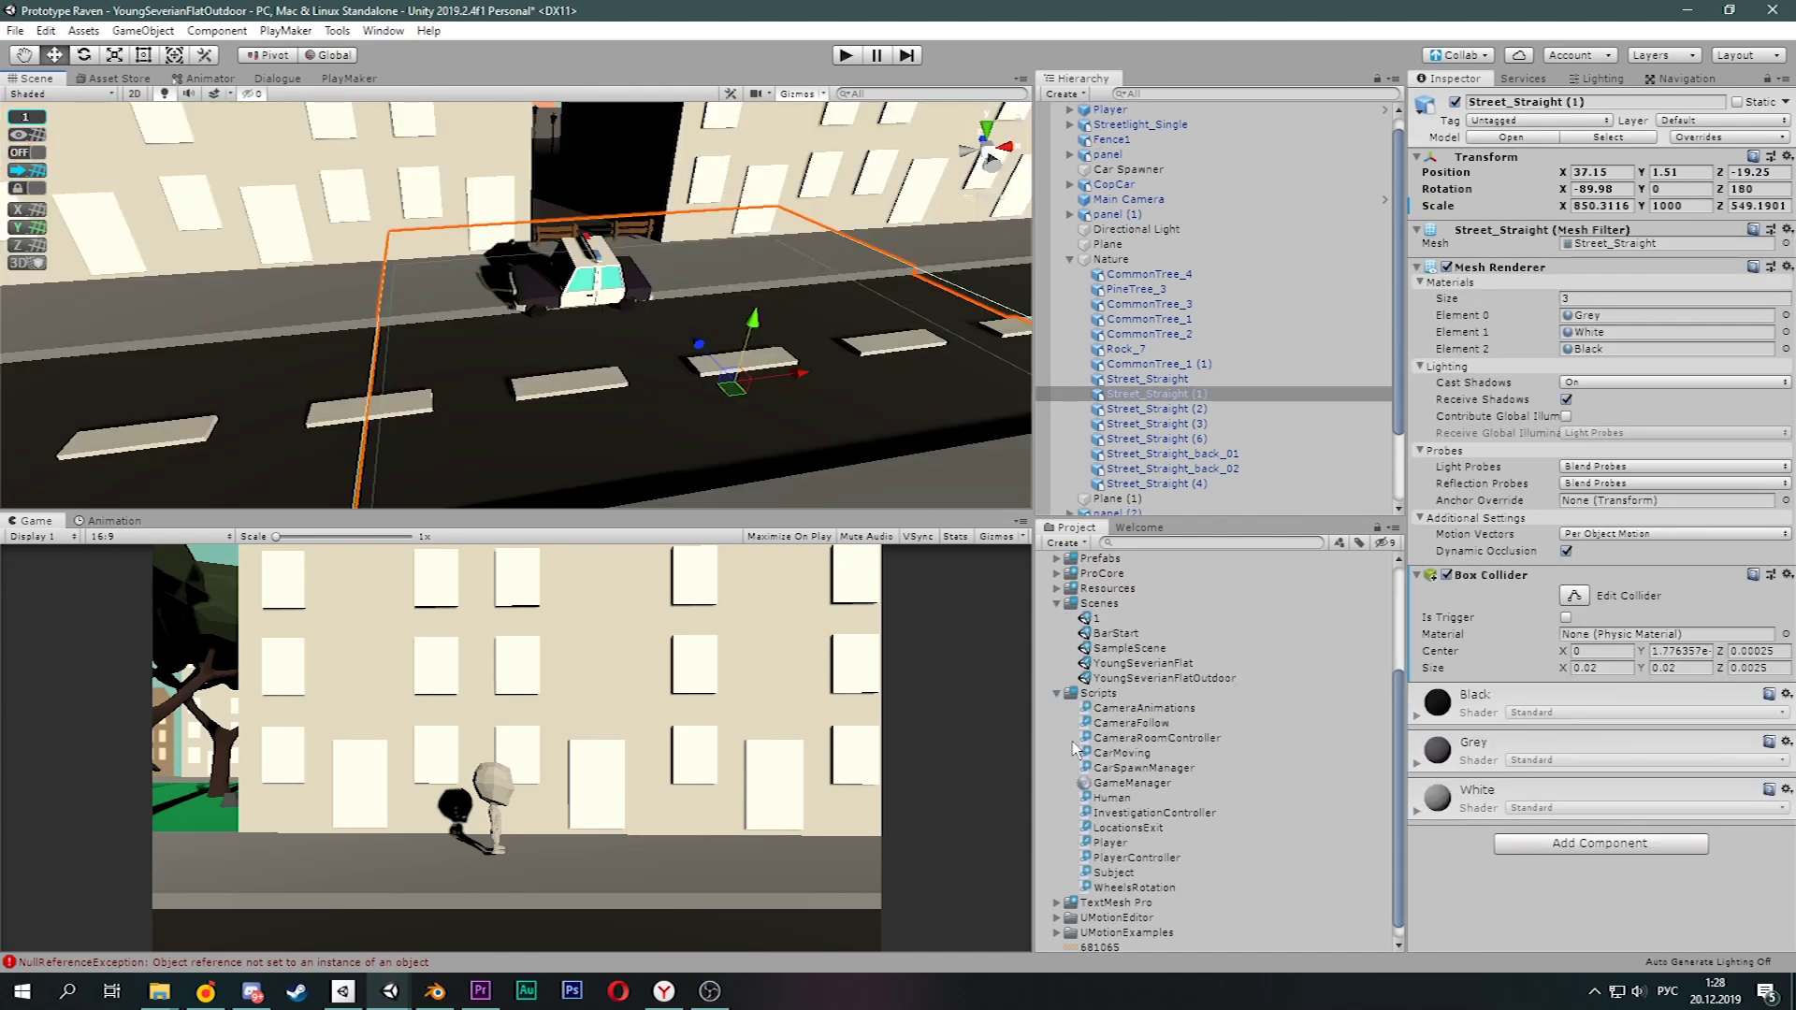
{"action": "left_click_drag", "start_coordinate": [707, 458], "coordinate": [670, 456]}
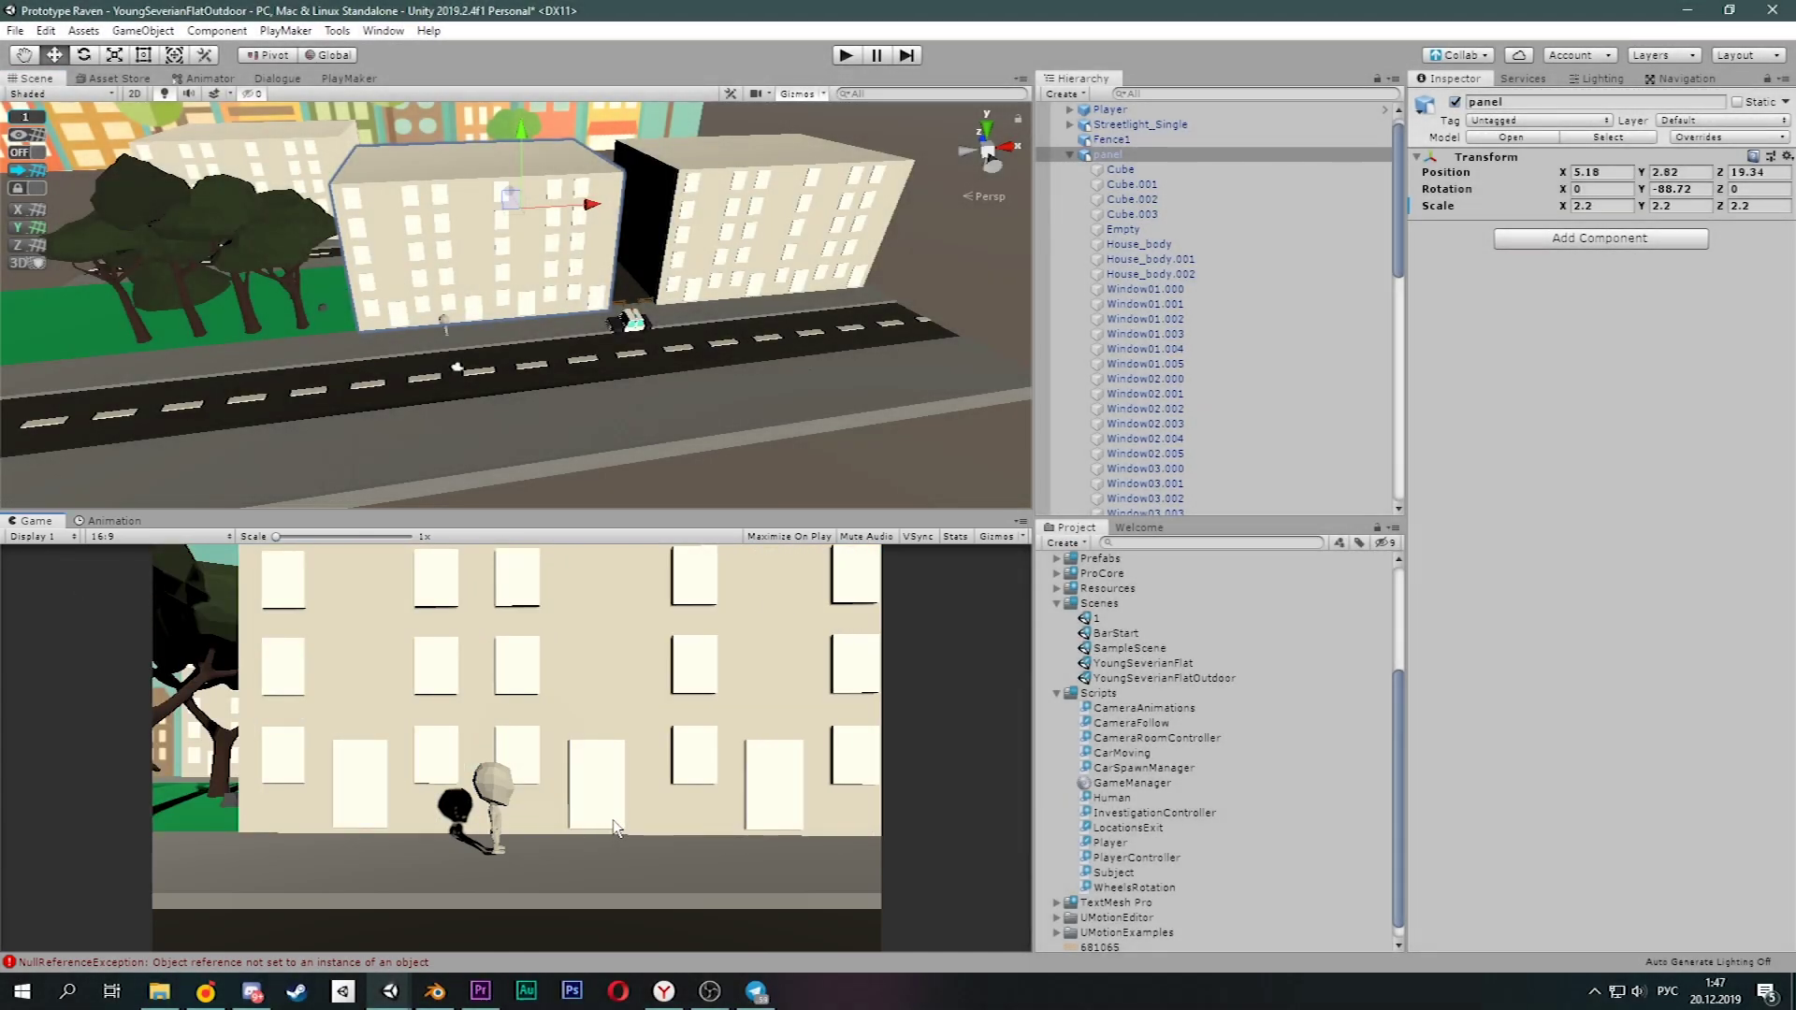
Test Play mode, stopping and restarting it, and raise the panel building during play.
{"action": "left_click", "coordinate": [845, 58]}
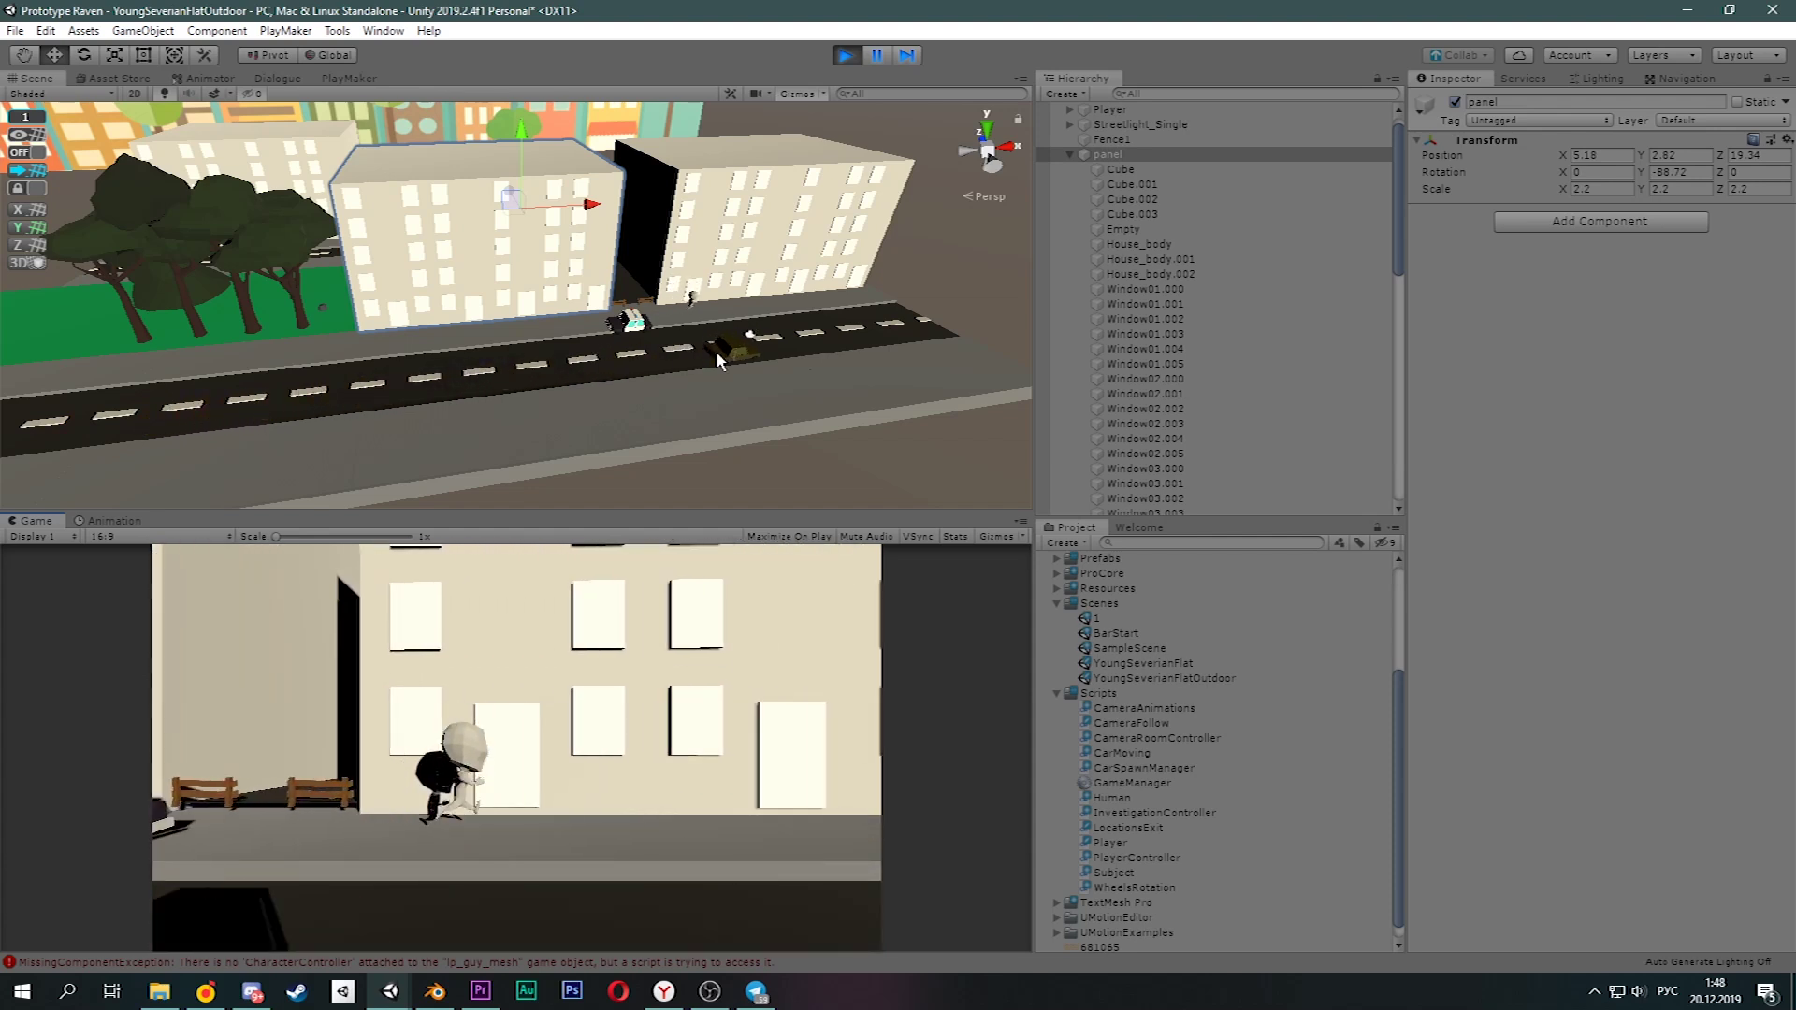
{"action": "scroll", "coordinate": [718, 361], "scroll_direction": "up", "scroll_amount": 3}
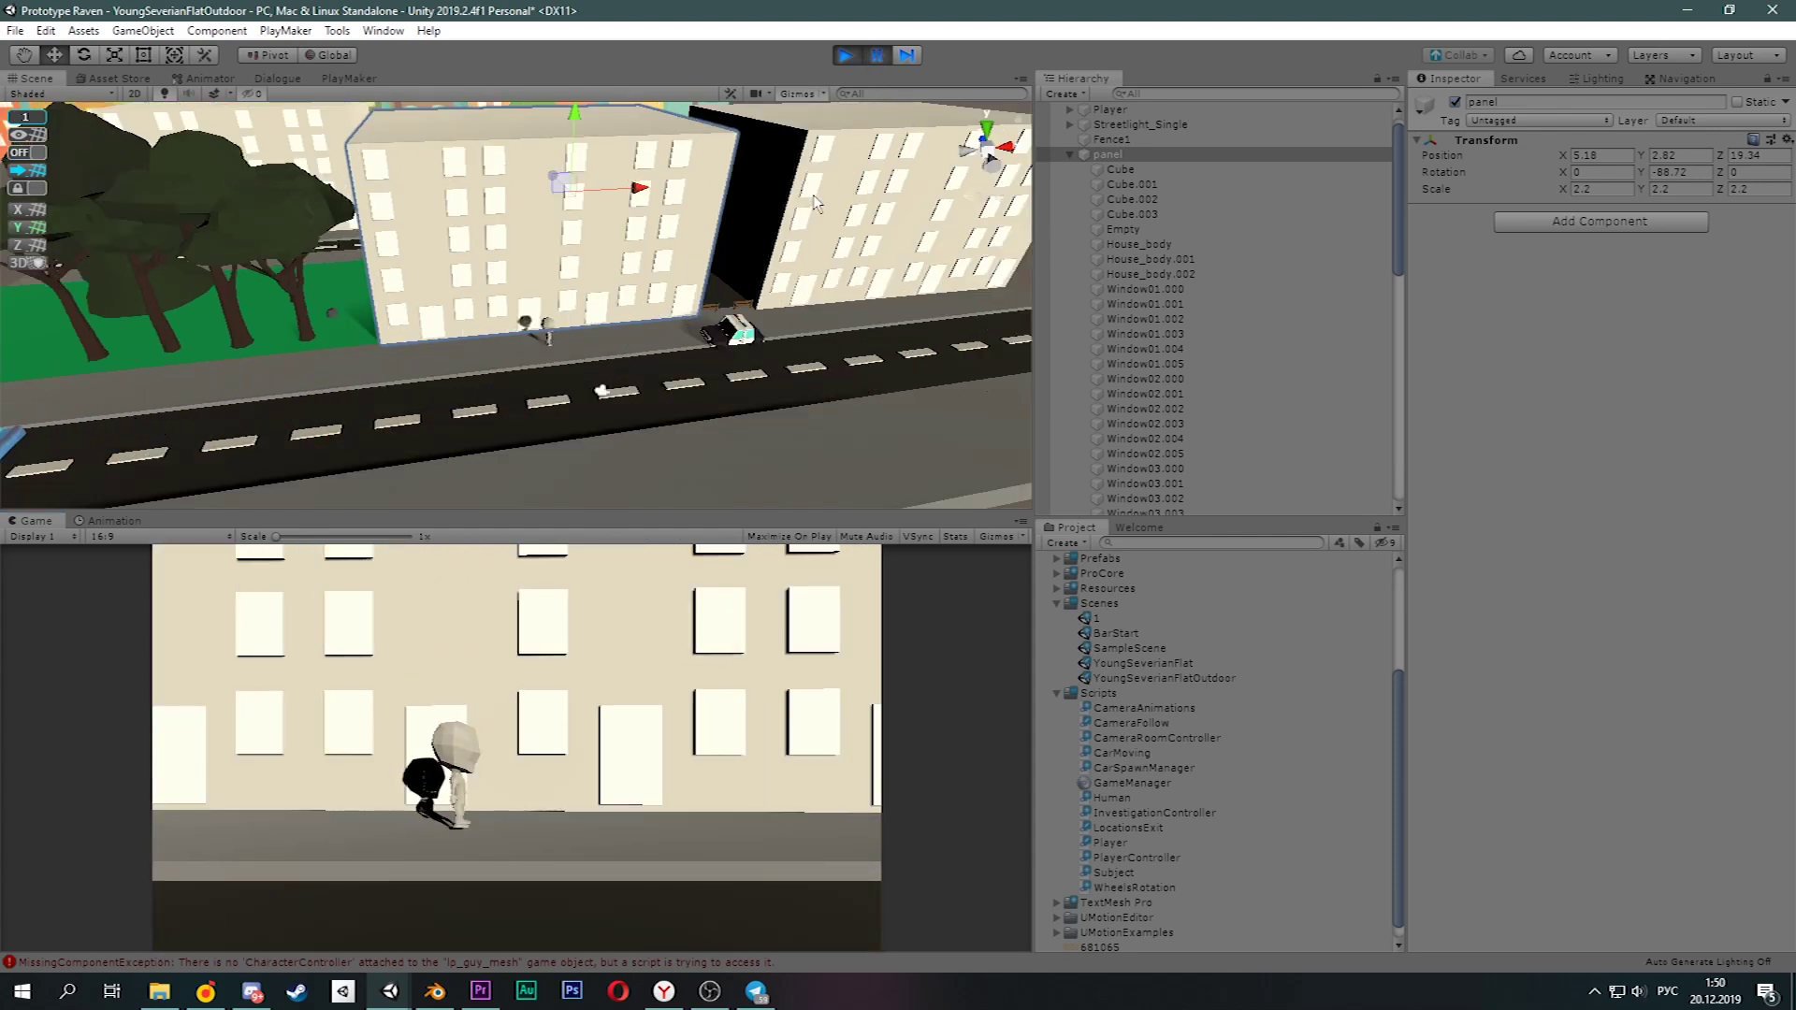
{"action": "left_click", "coordinate": [844, 56]}
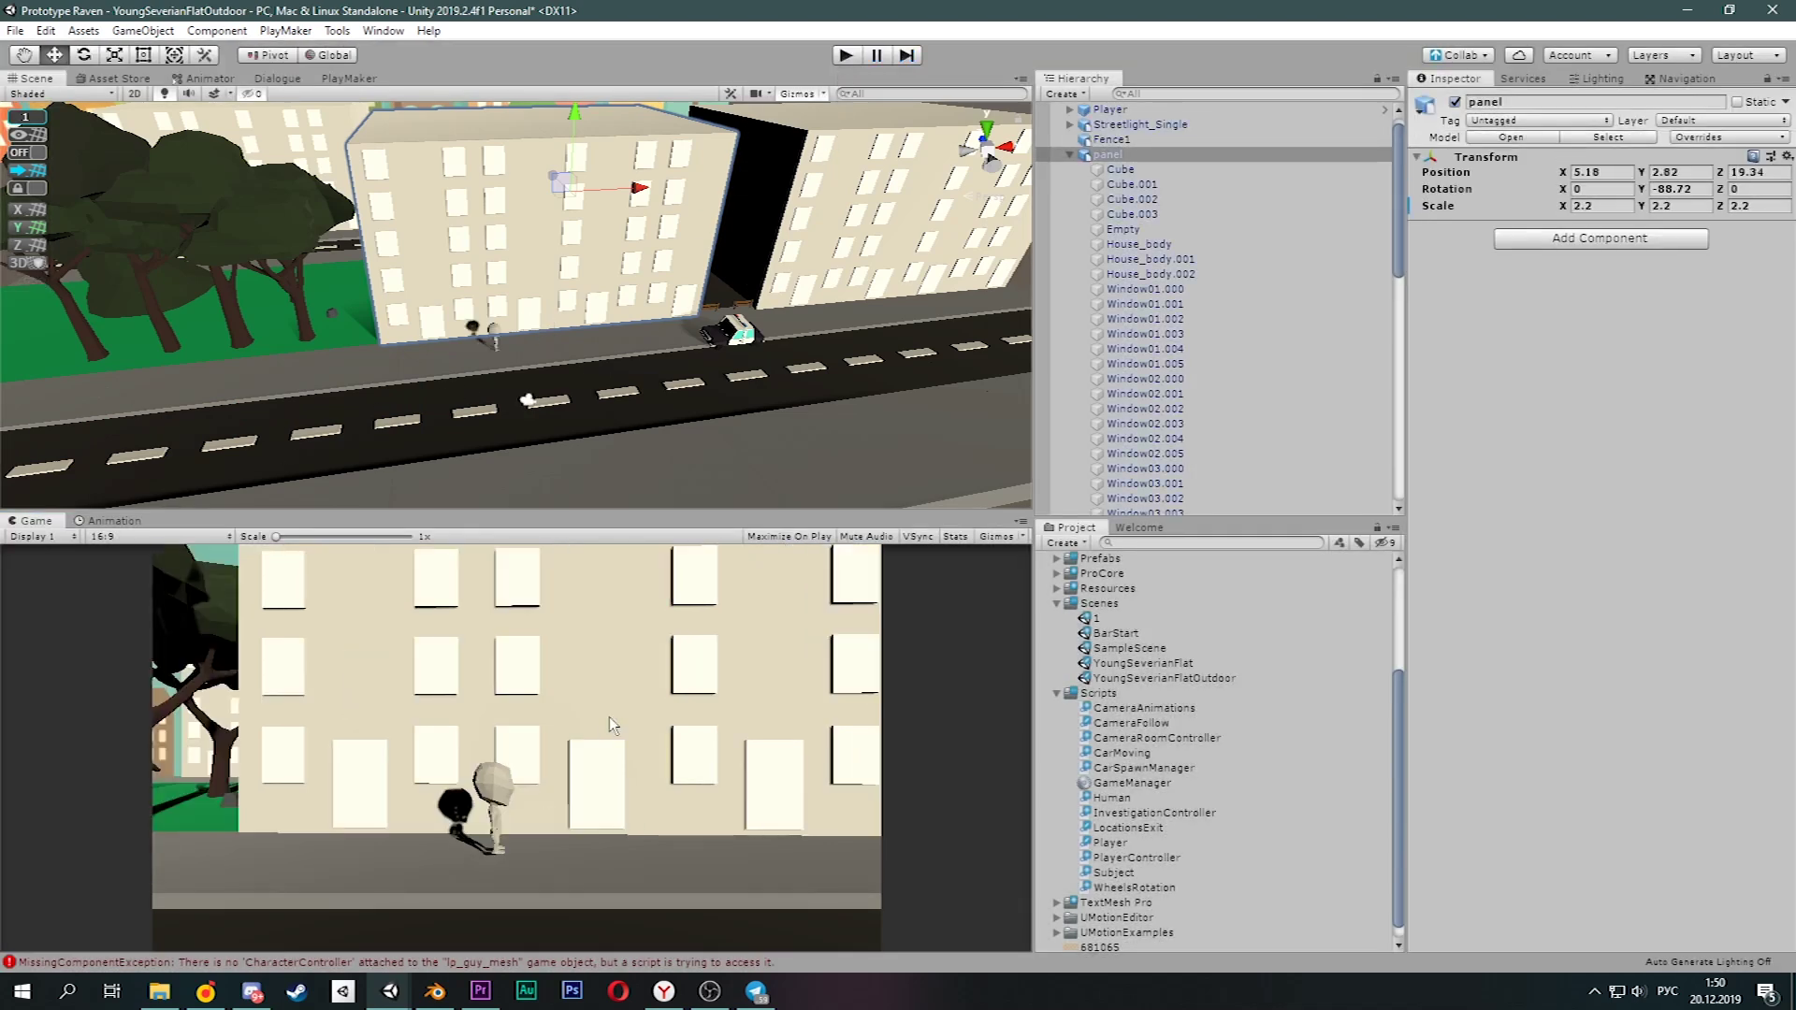
{"action": "key", "text": "ctrl+p"}
{"action": "left_click_drag", "start_coordinate": [597, 109], "coordinate": [652, 140]}
Stop play and slide the cop car left along the road to X -4.89.
{"action": "left_click", "coordinate": [764, 398]}
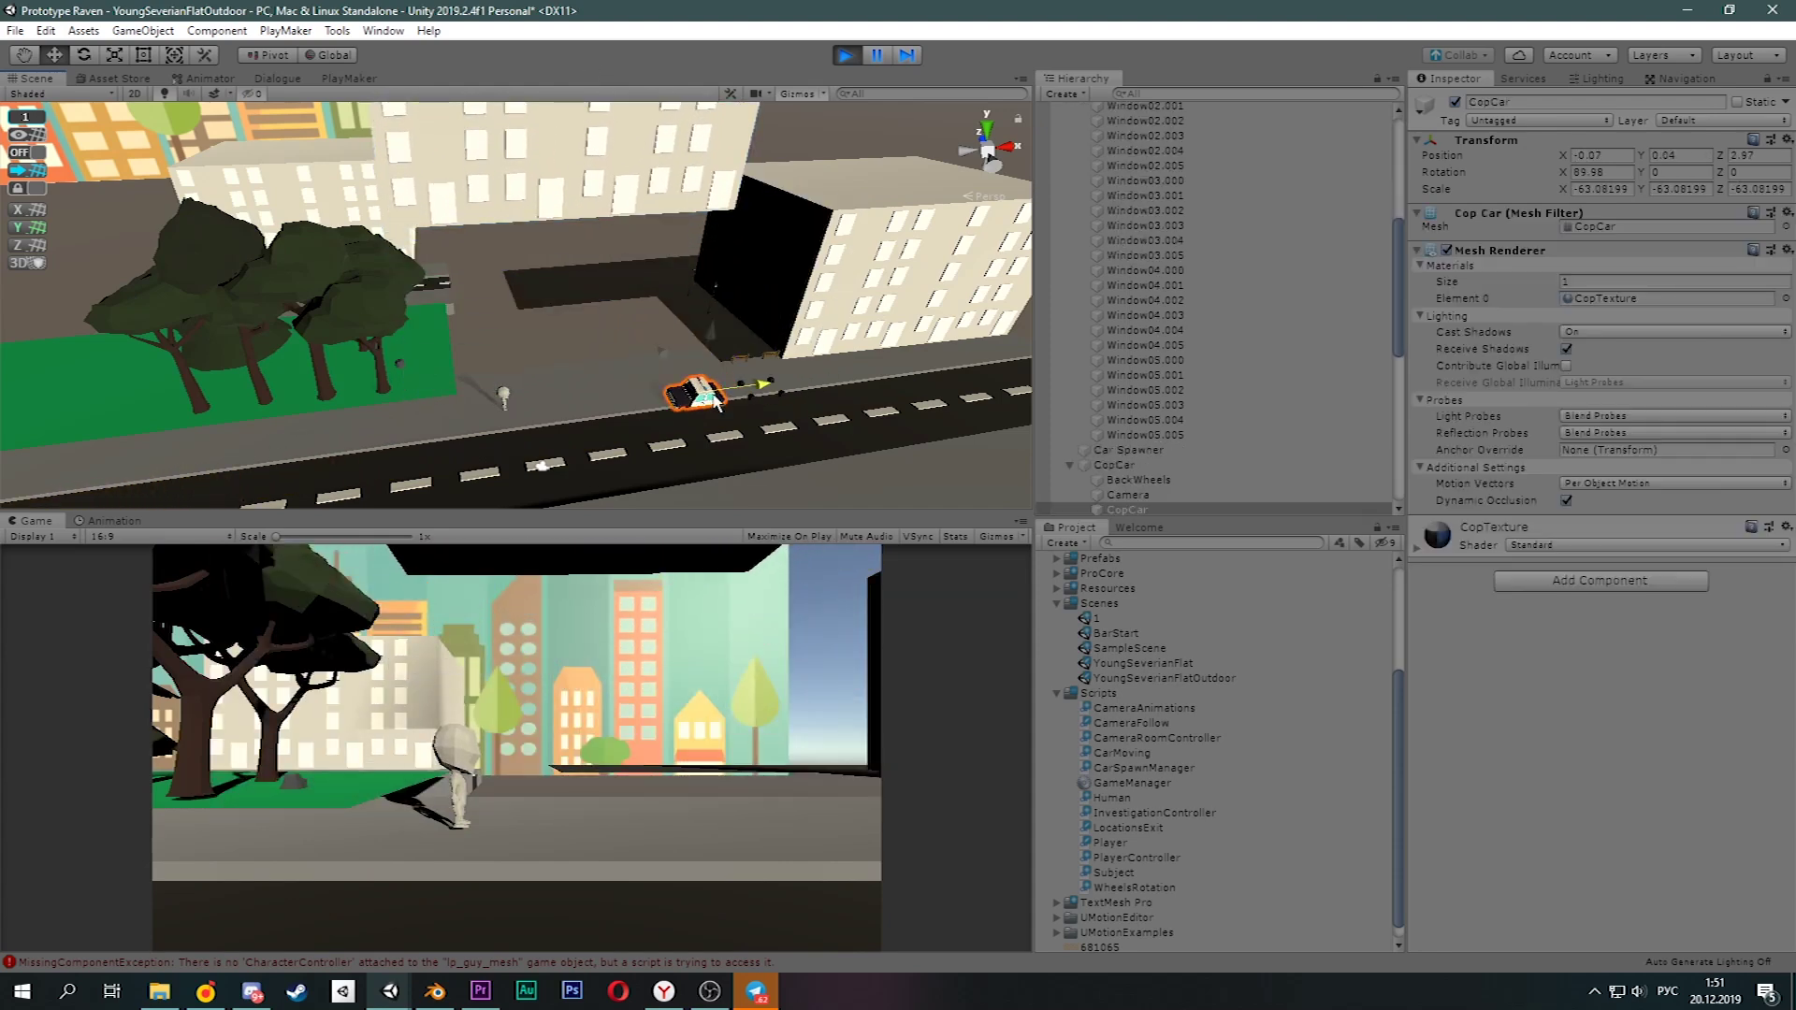
{"action": "left_click_drag", "start_coordinate": [805, 388], "coordinate": [620, 421]}
{"action": "left_click", "coordinate": [844, 58]}
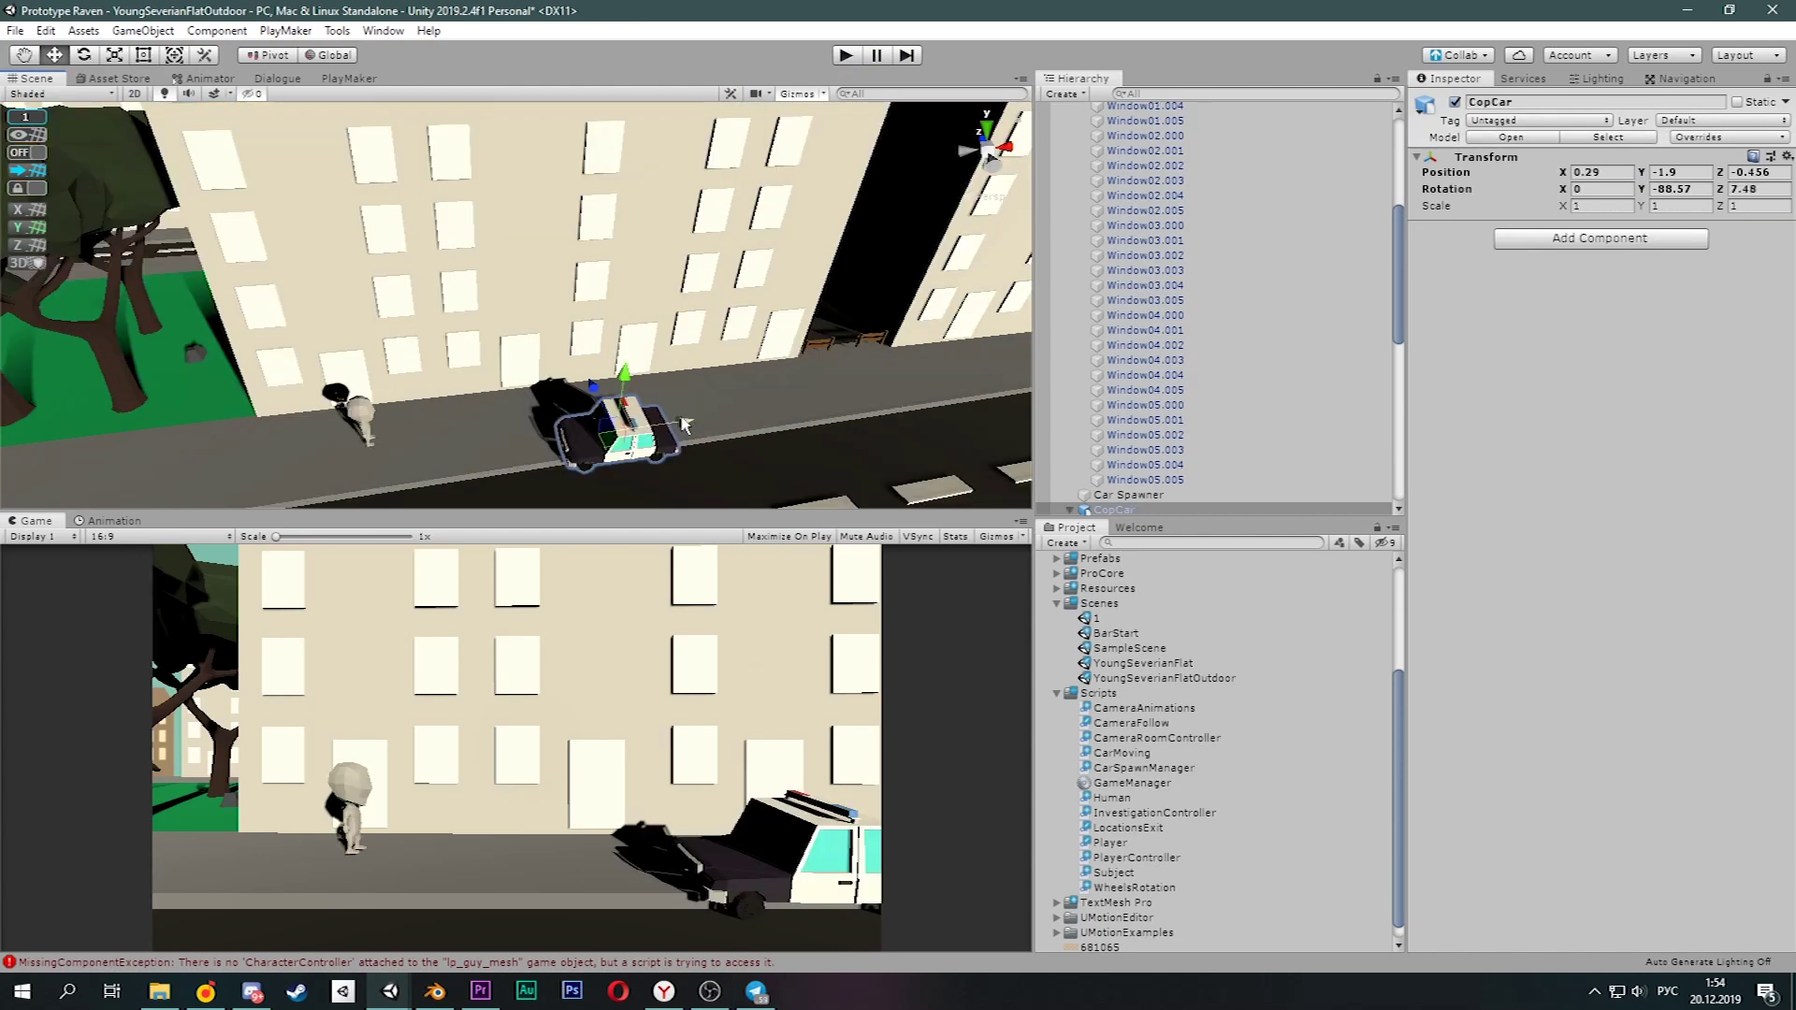
{"action": "left_click_drag", "start_coordinate": [684, 425], "coordinate": [532, 435]}
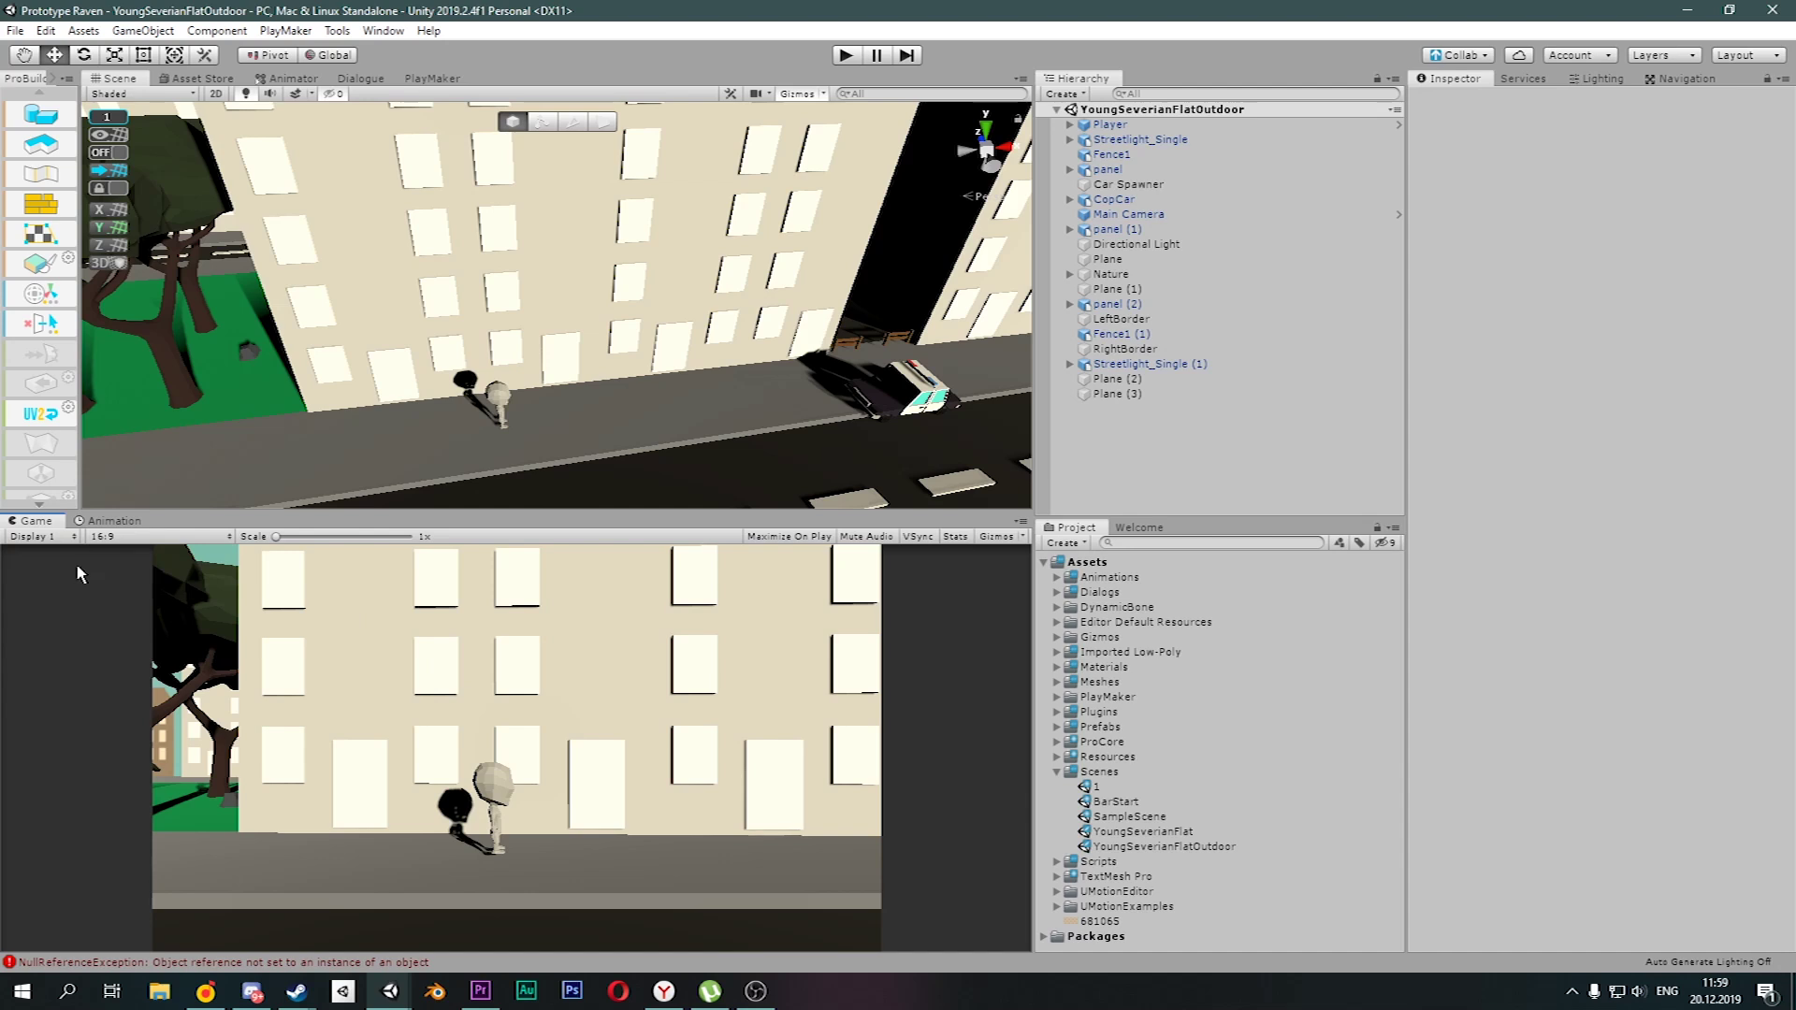
{"action": "left_click", "coordinate": [42, 536]}
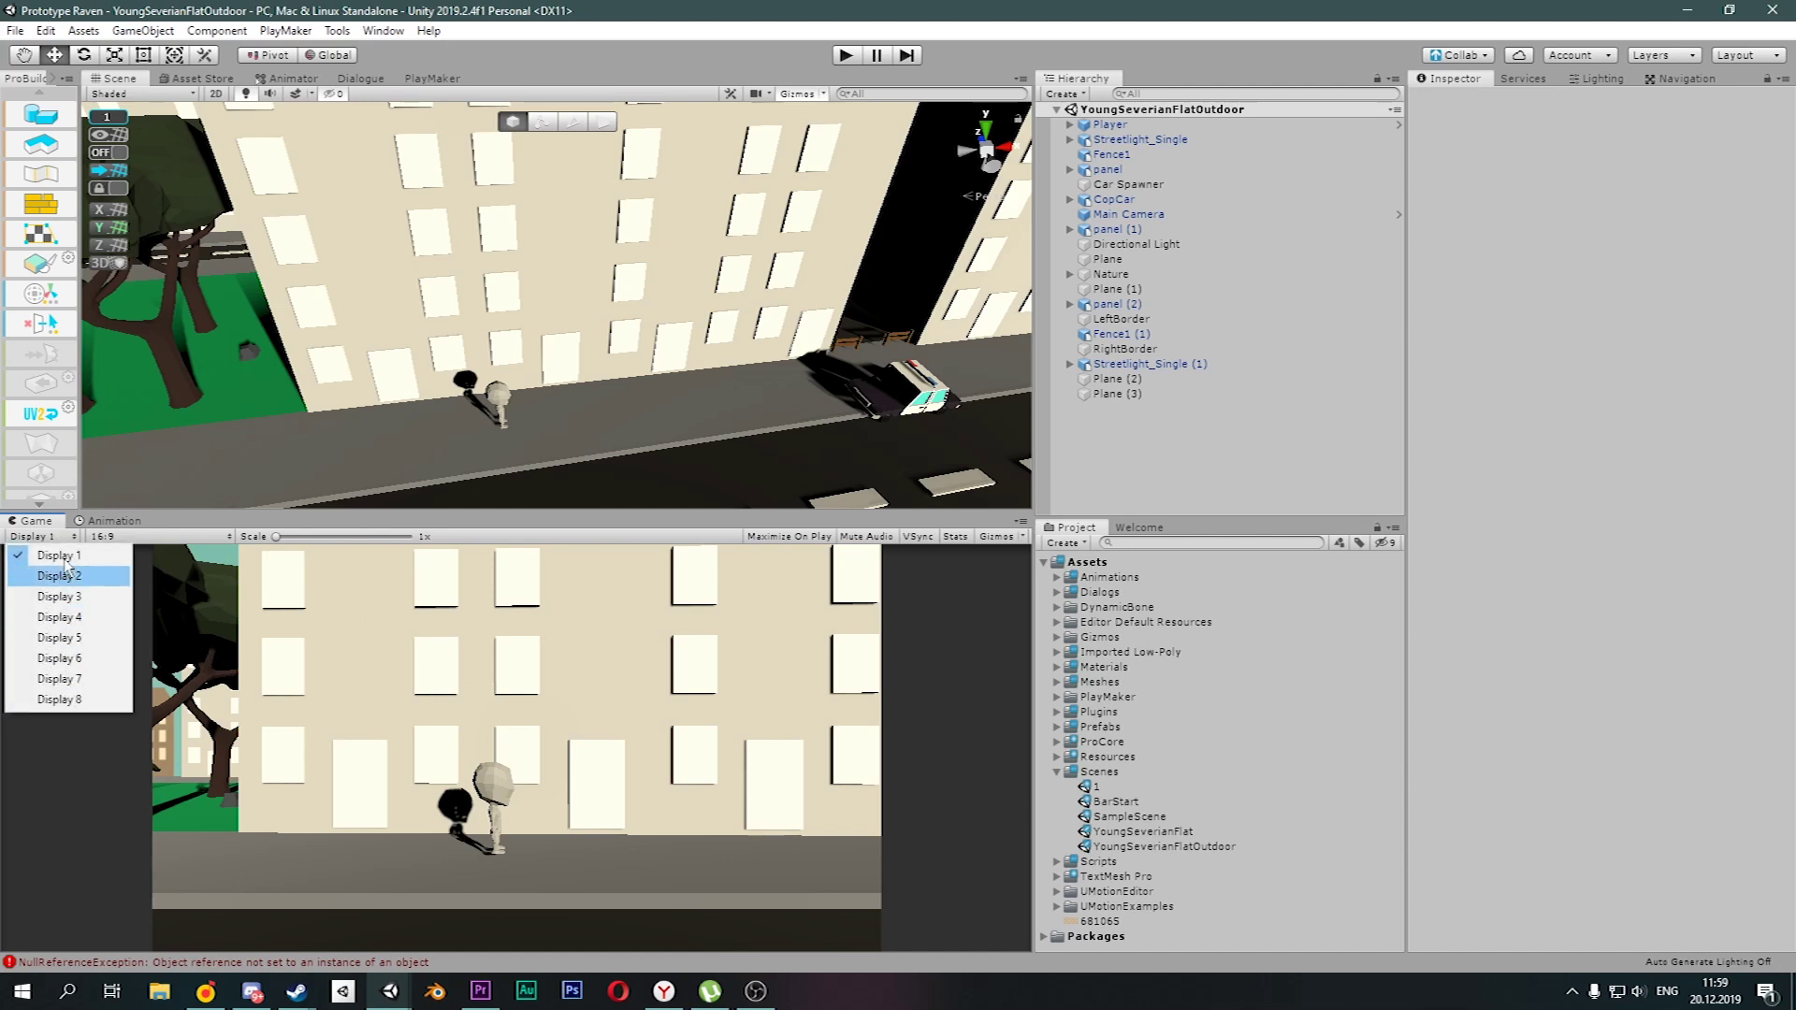
{"action": "left_click", "coordinate": [54, 538]}
{"action": "left_click", "coordinate": [164, 537]}
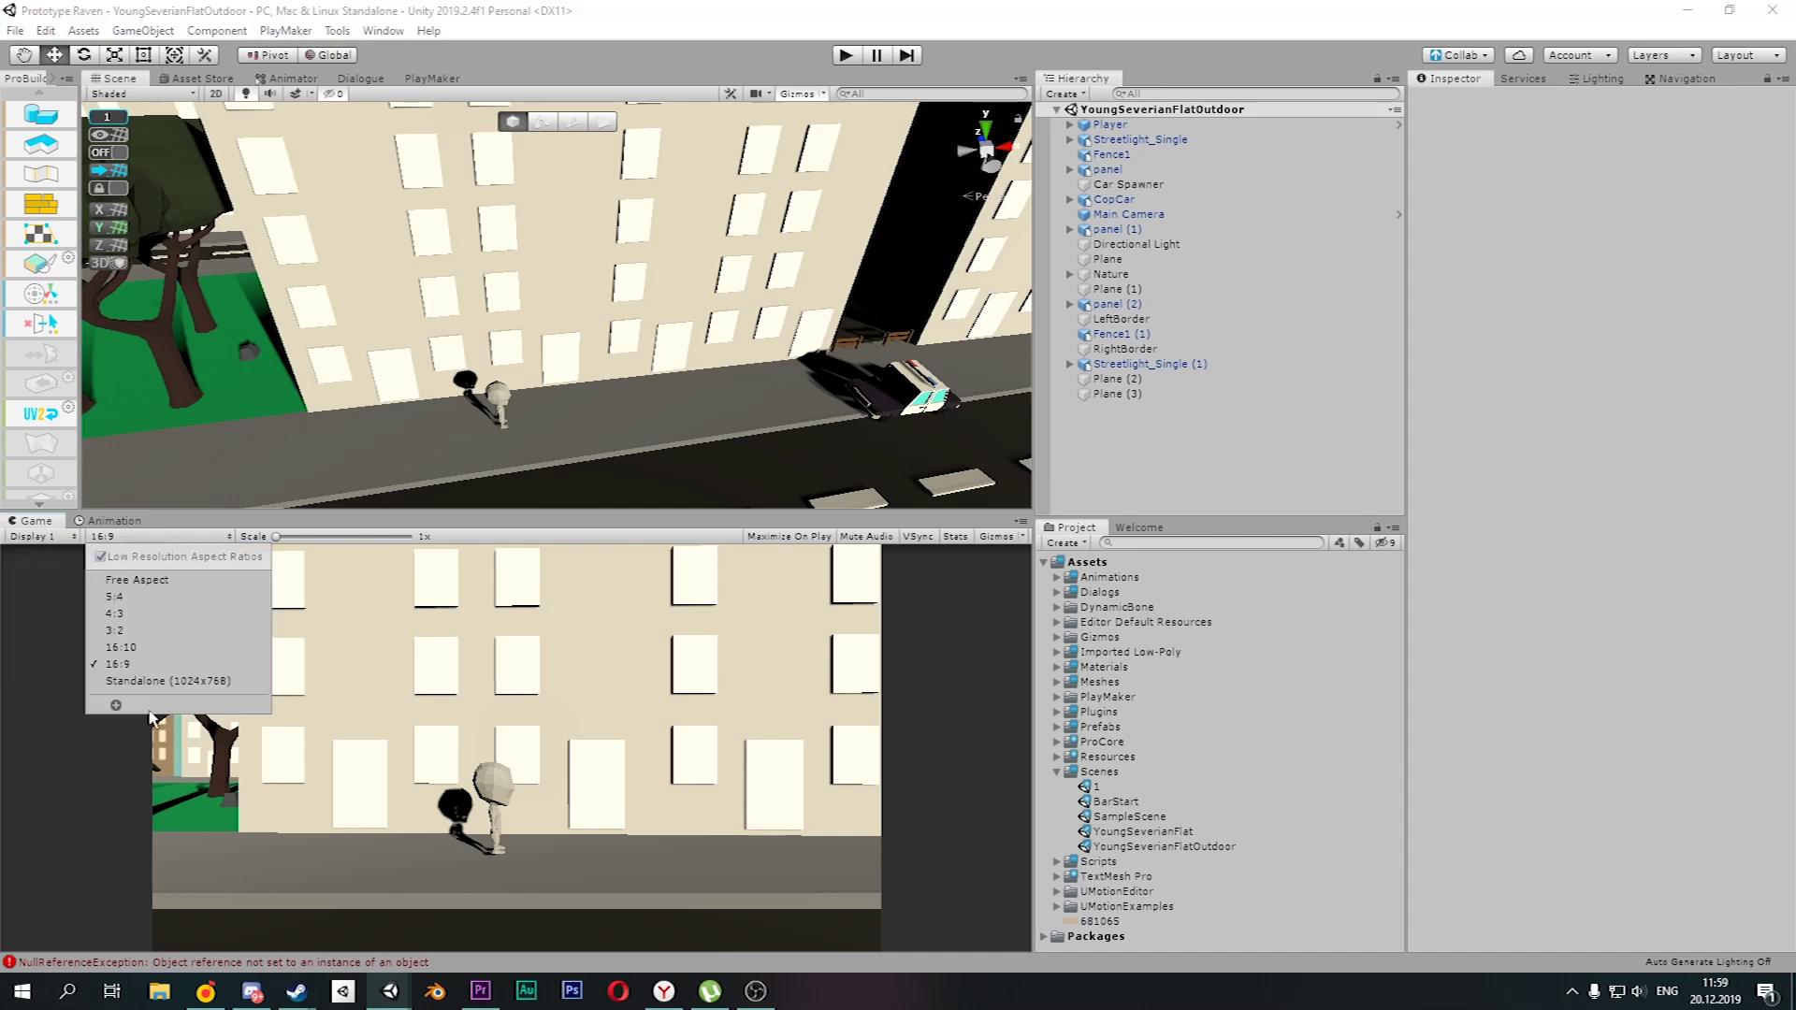
{"action": "left_click", "coordinate": [110, 539]}
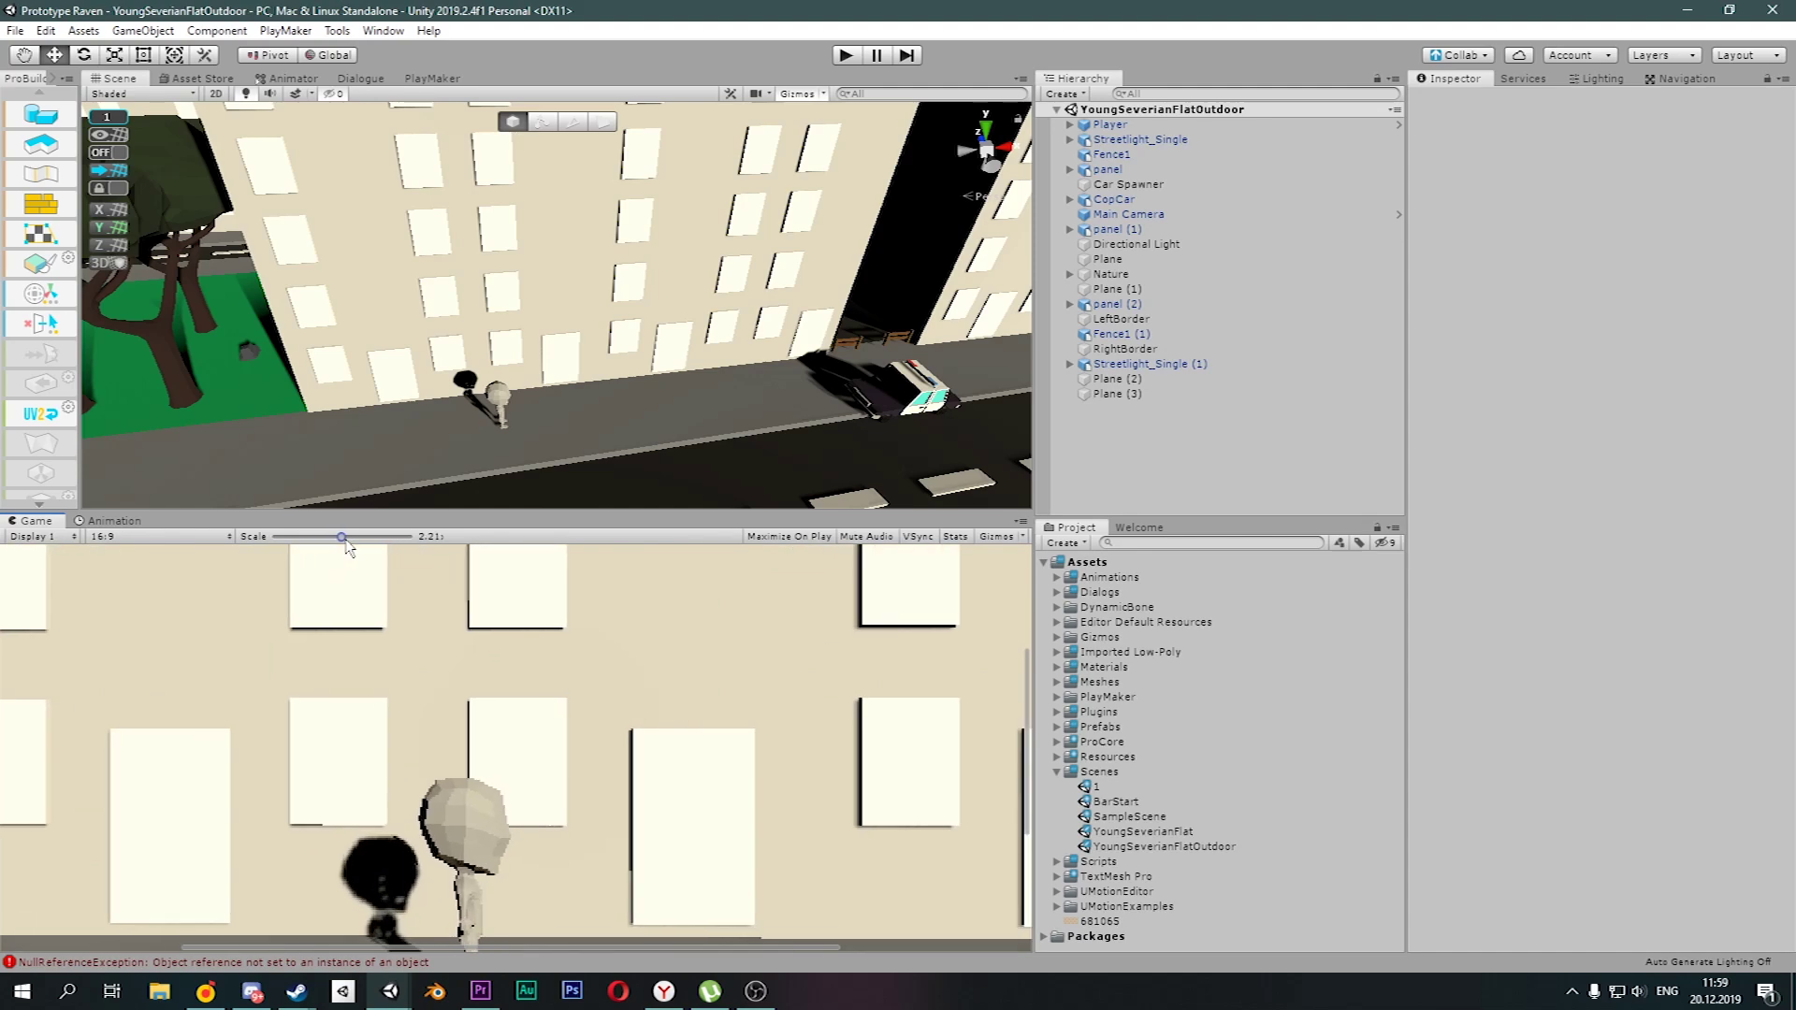
{"action": "left_click", "coordinate": [786, 549]}
{"action": "key", "text": "ctrl+p"}
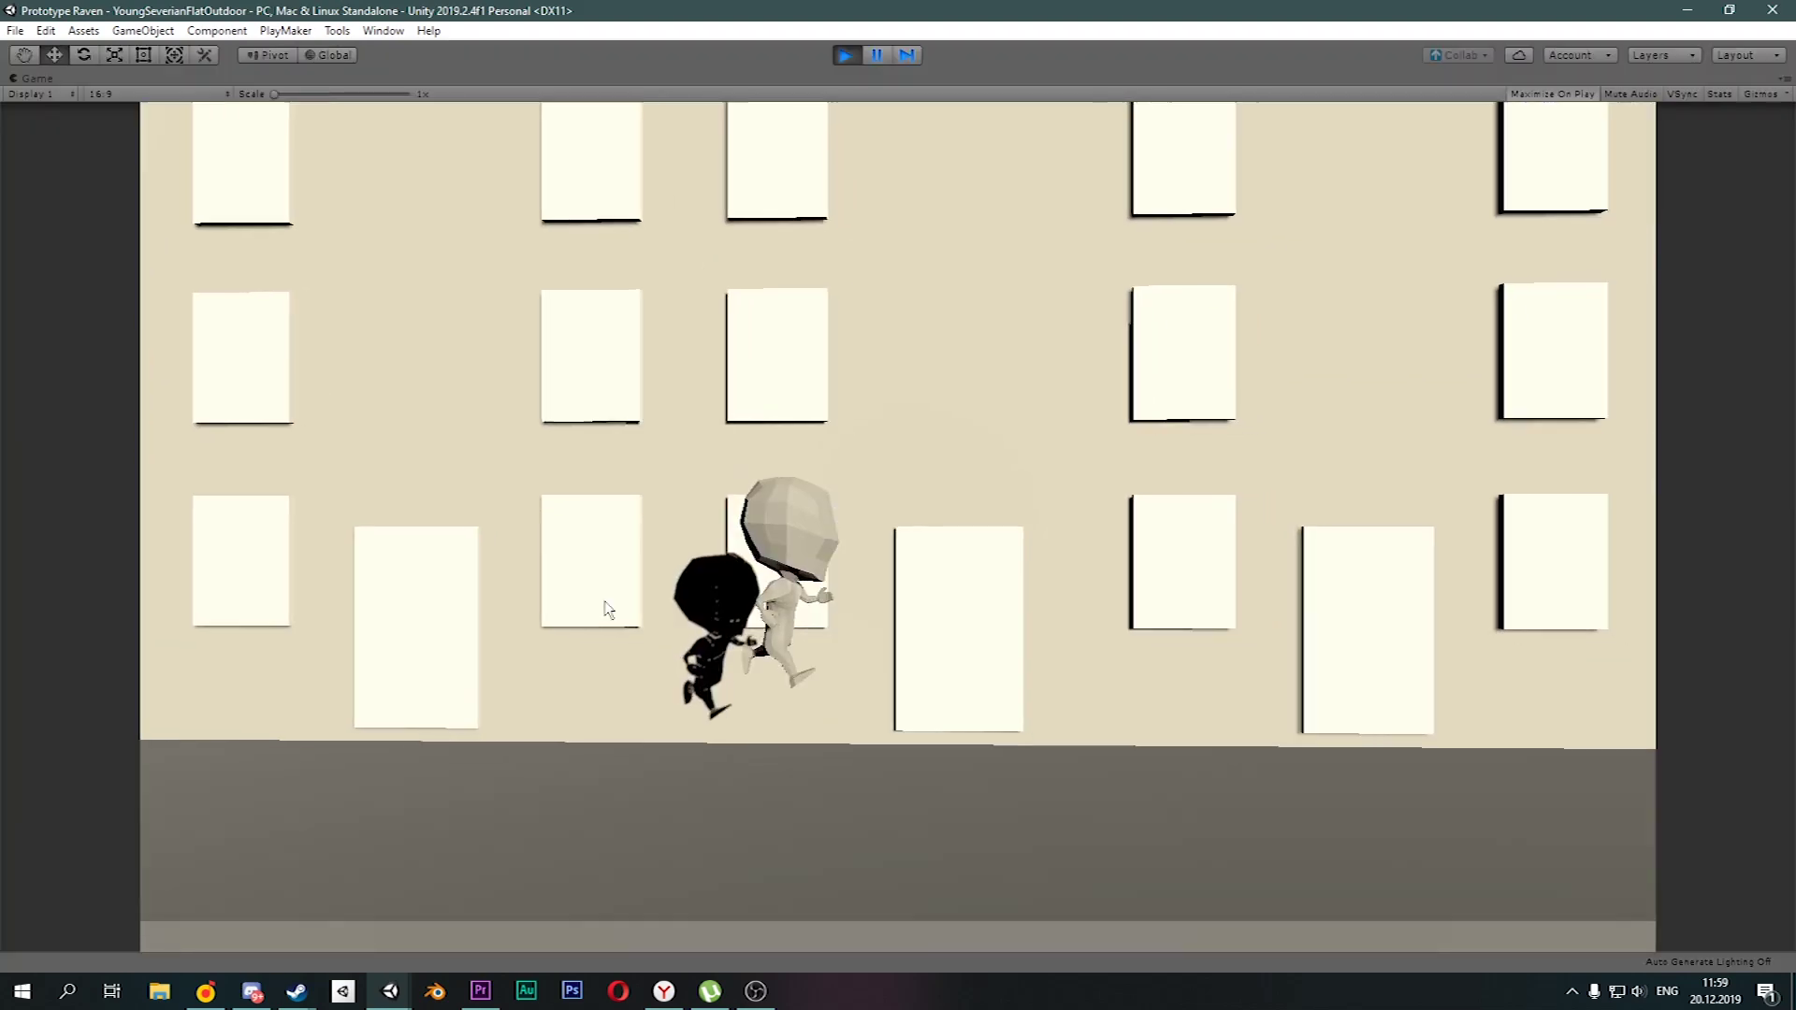
{"action": "key", "text": "shift+space"}
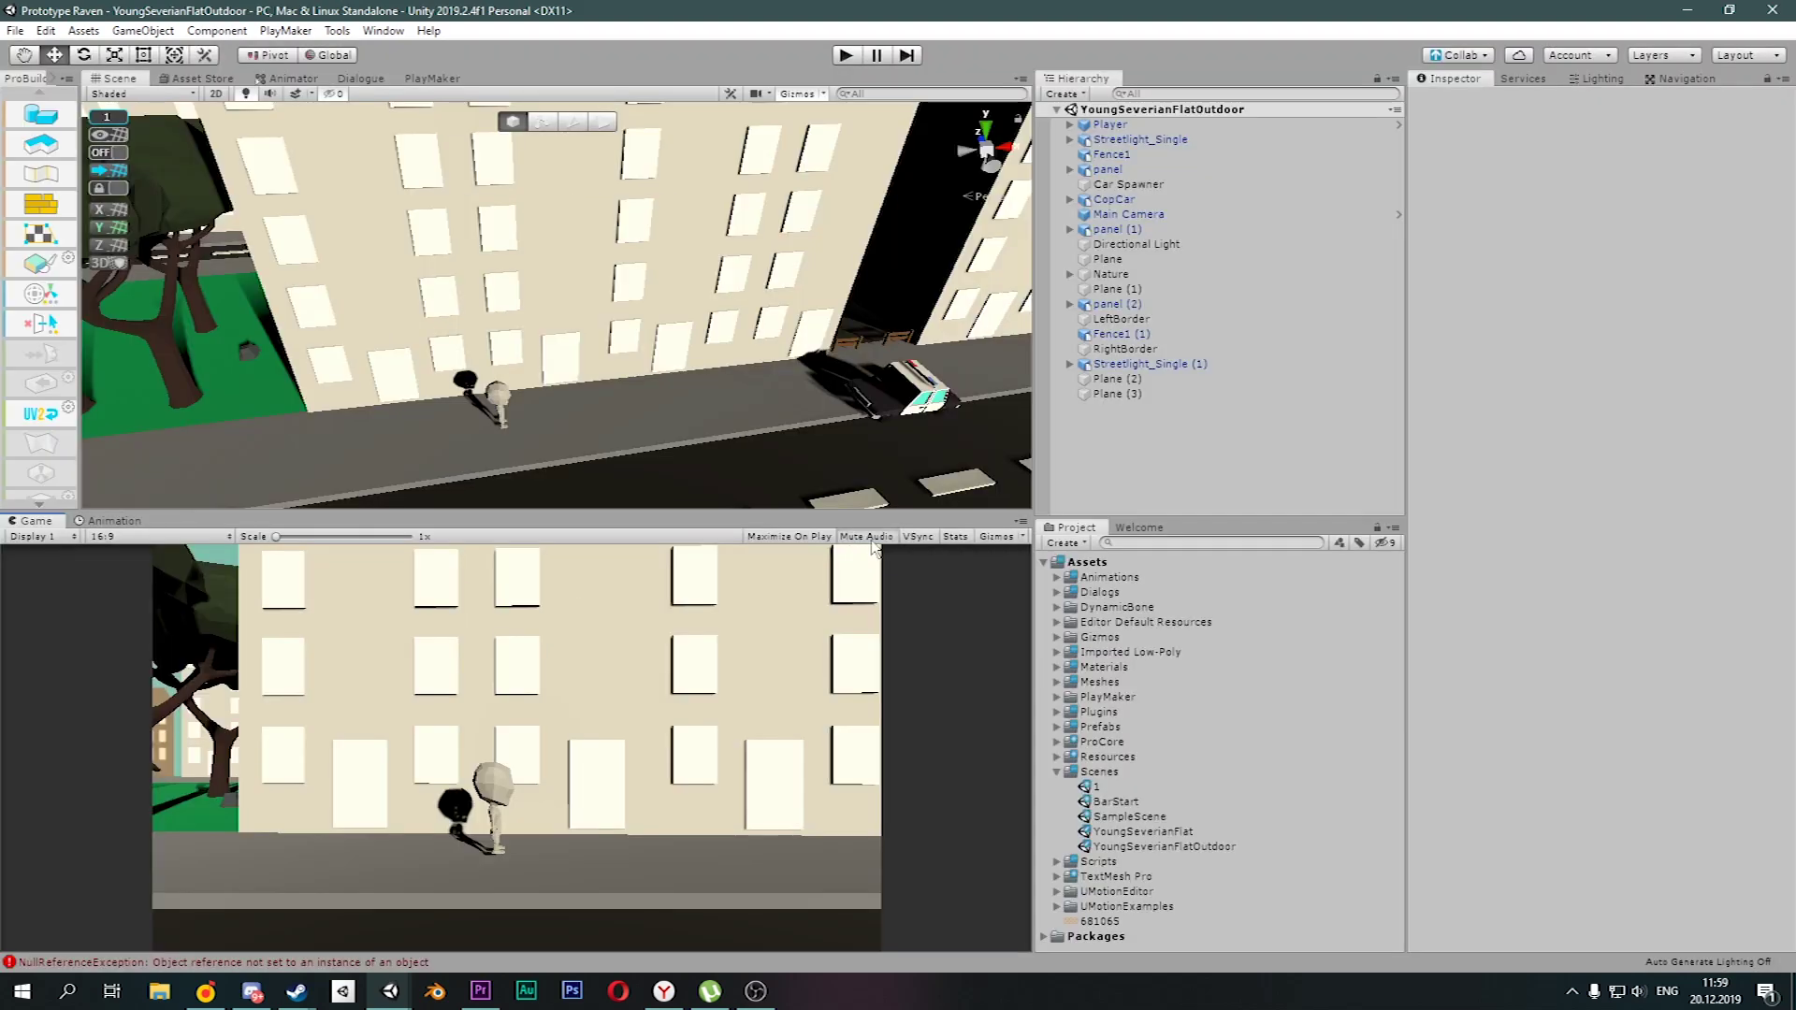
{"action": "left_click", "coordinate": [955, 536]}
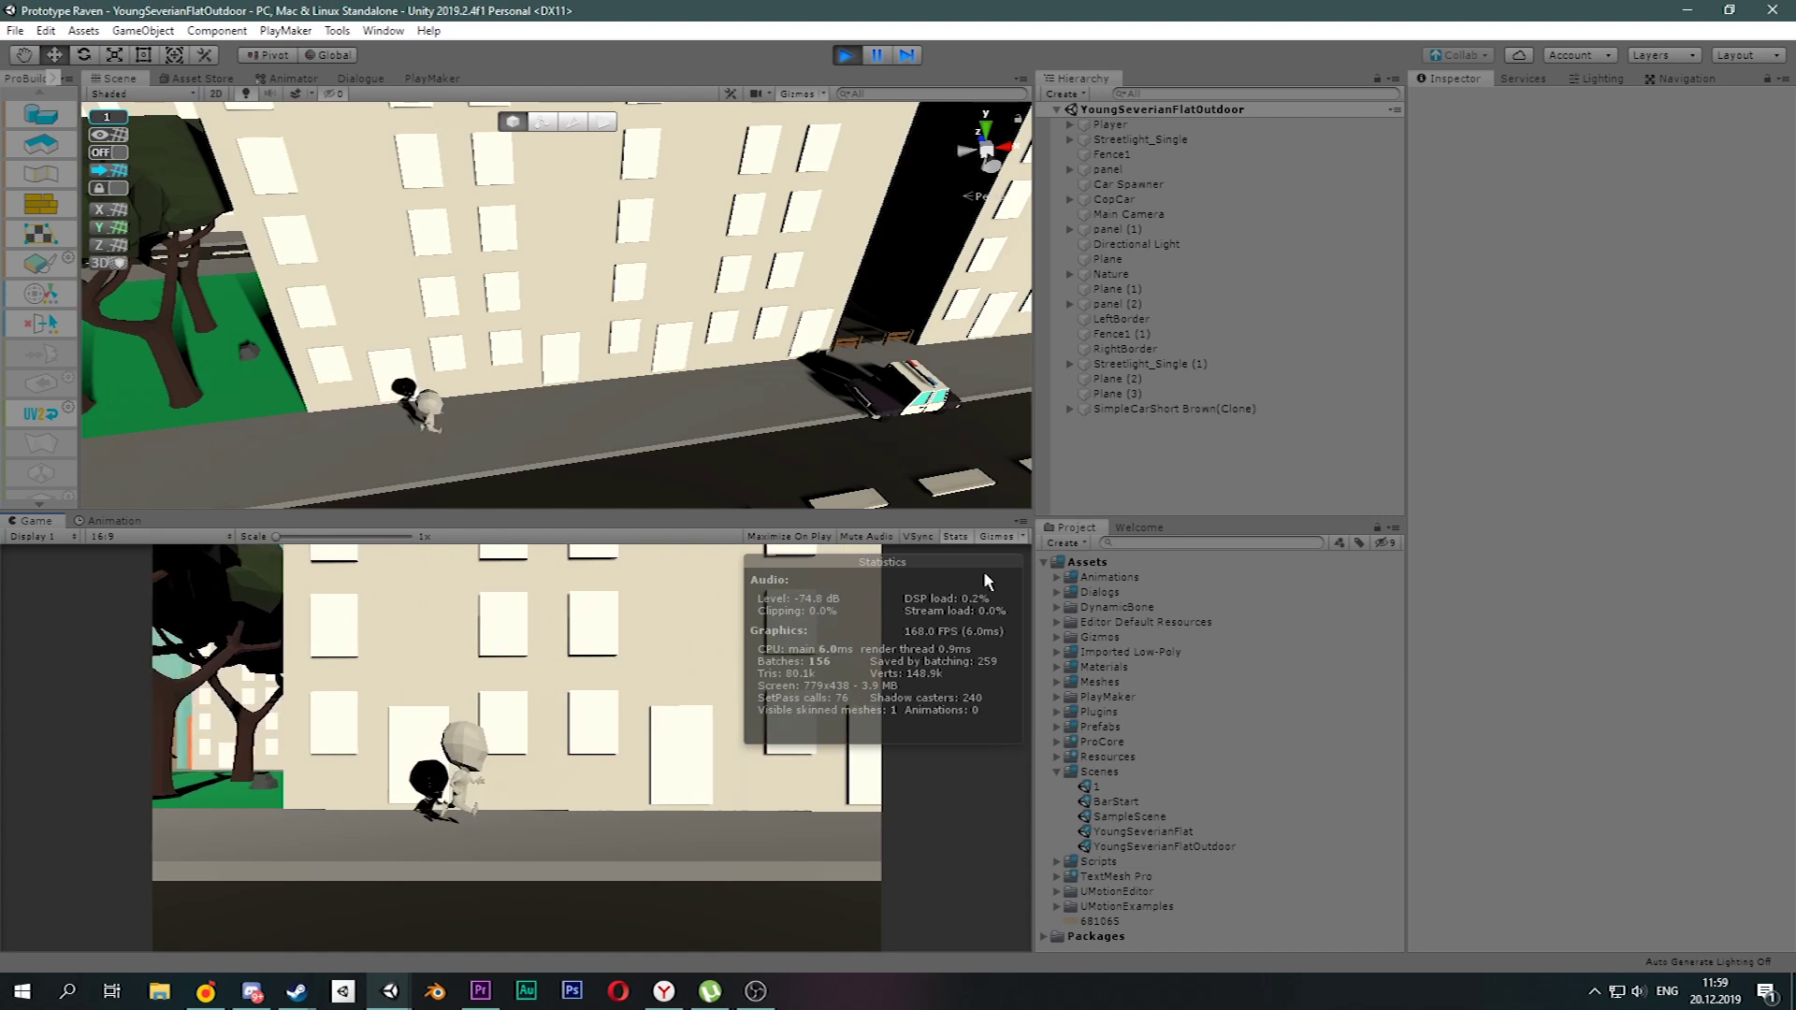
{"action": "left_click", "coordinate": [1022, 538]}
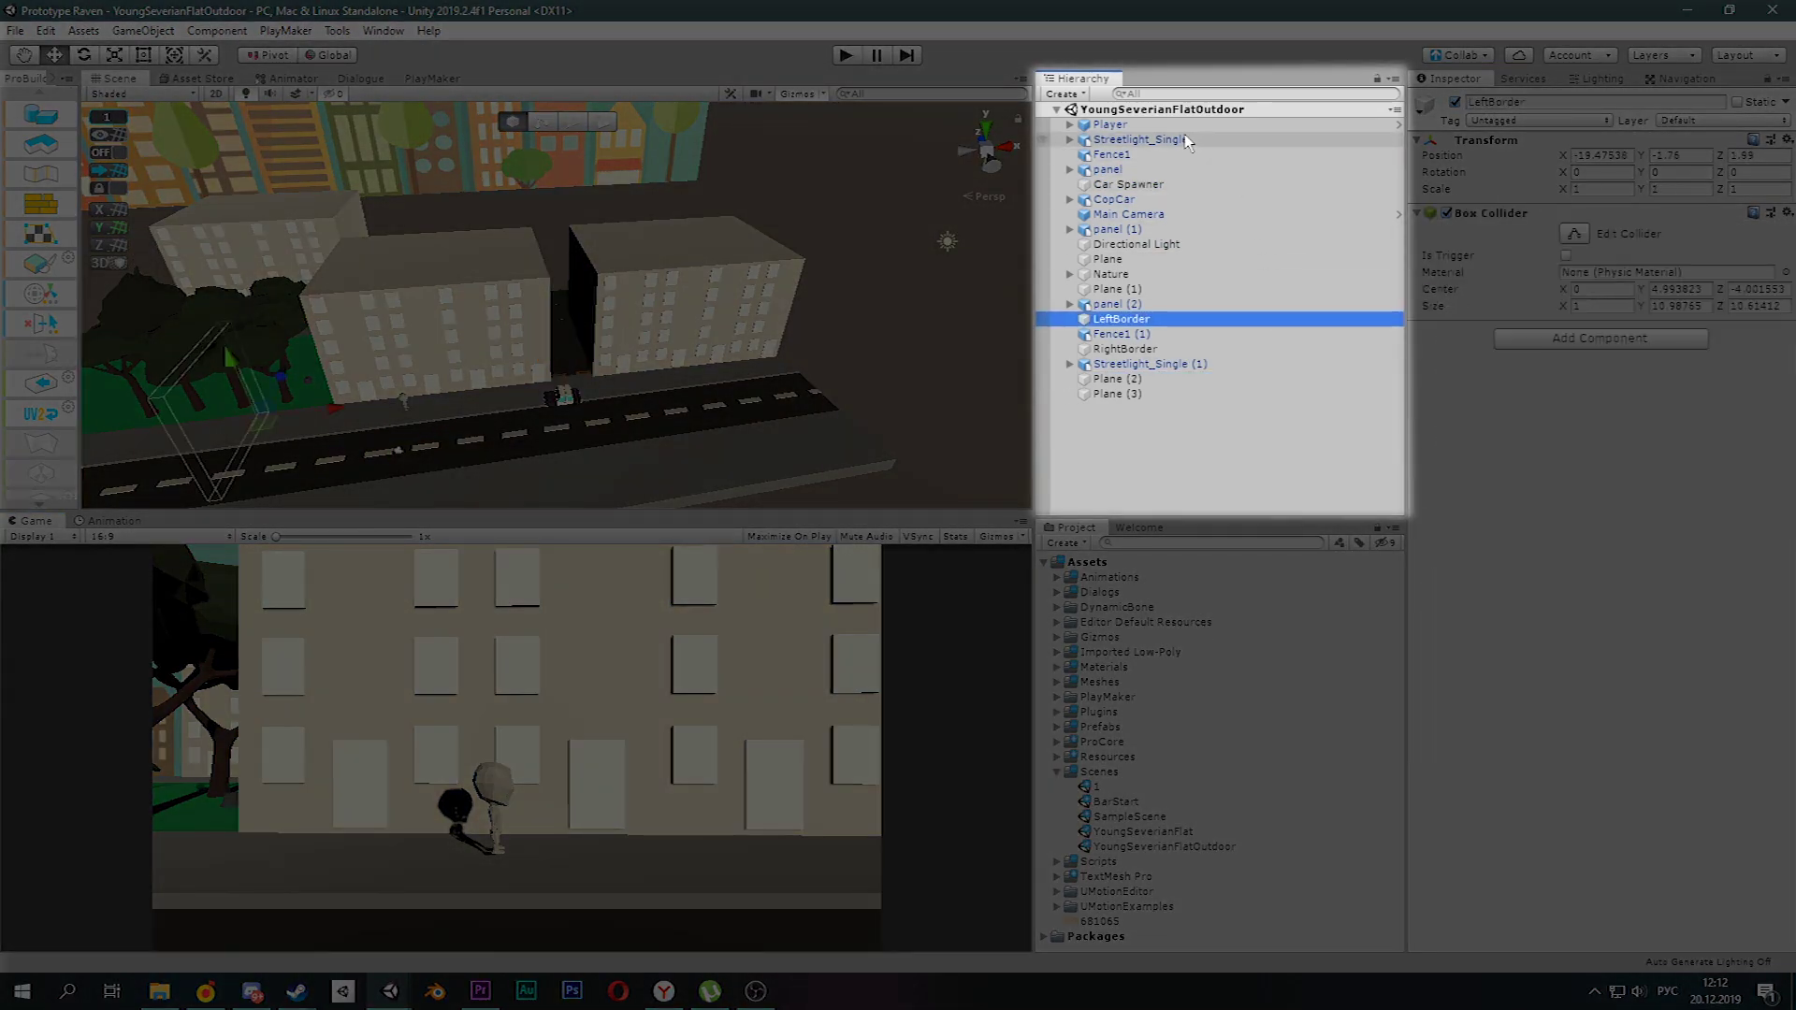
Select Plane (2), Plane (3) and the CopCar body, framing the cop car in the Scene view.
{"action": "left_click", "coordinate": [1177, 140]}
{"action": "left_click", "coordinate": [1140, 379]}
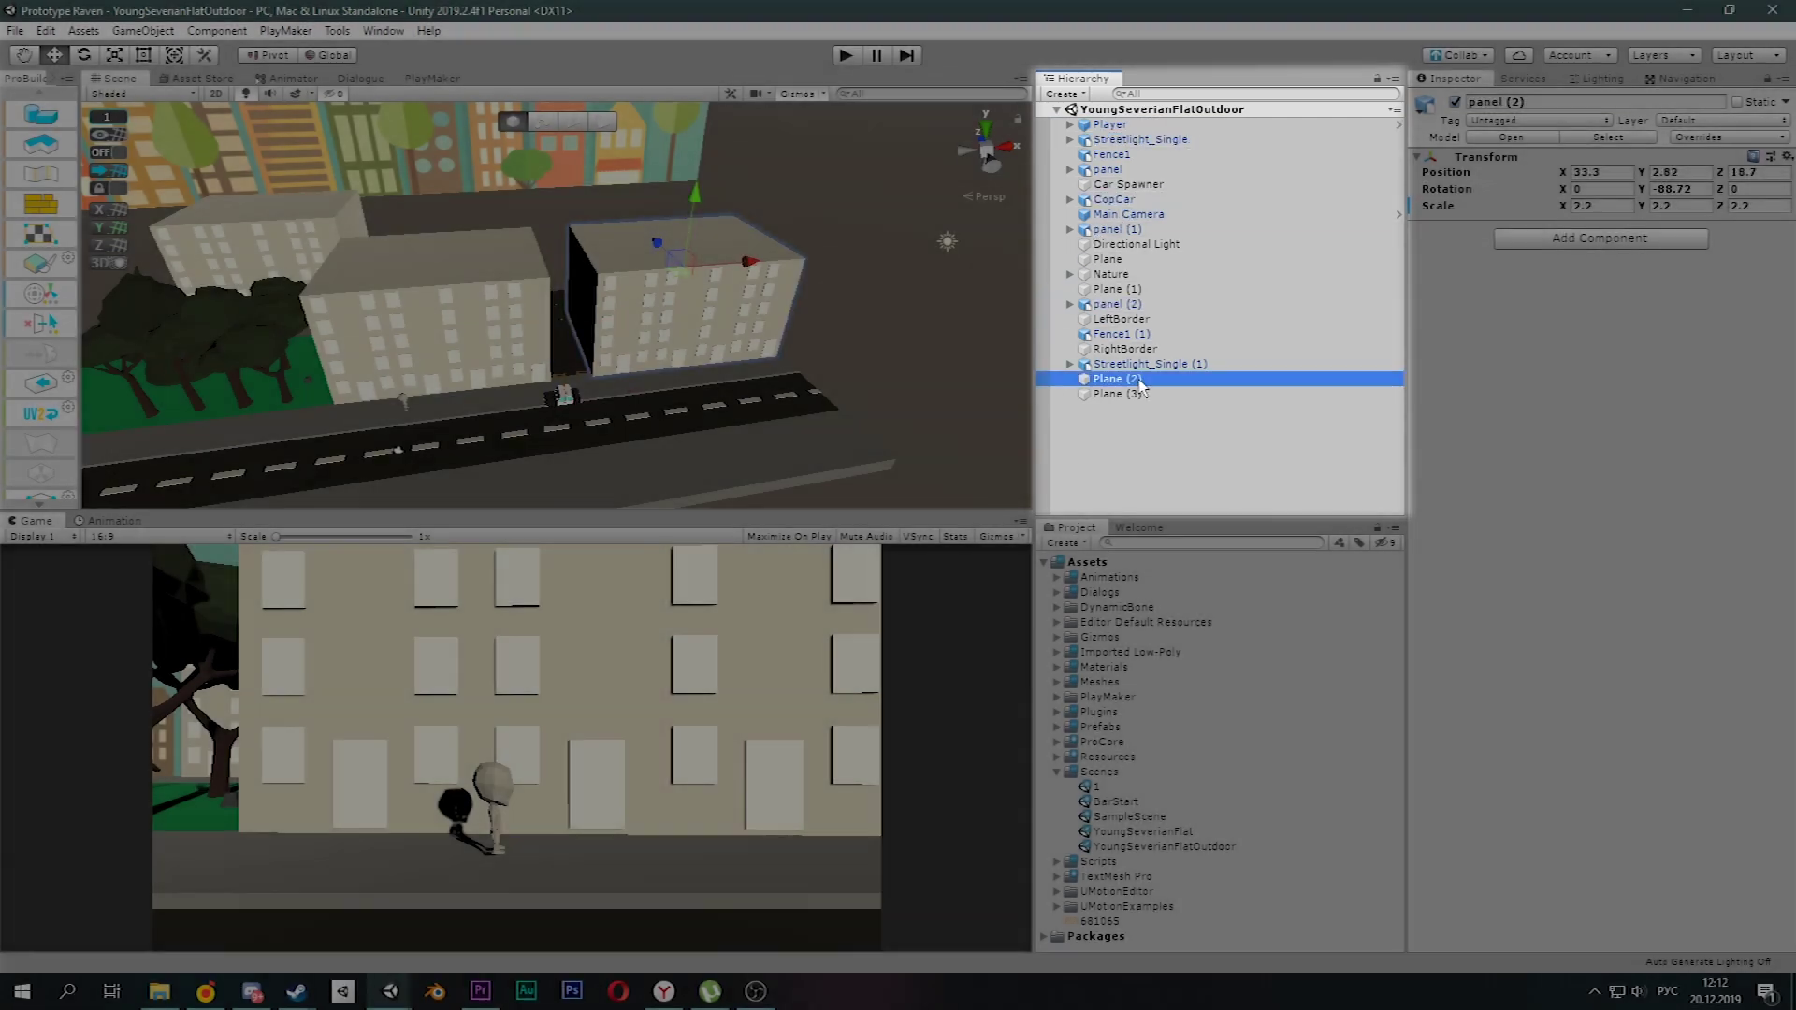
{"action": "left_click", "coordinate": [1159, 397]}
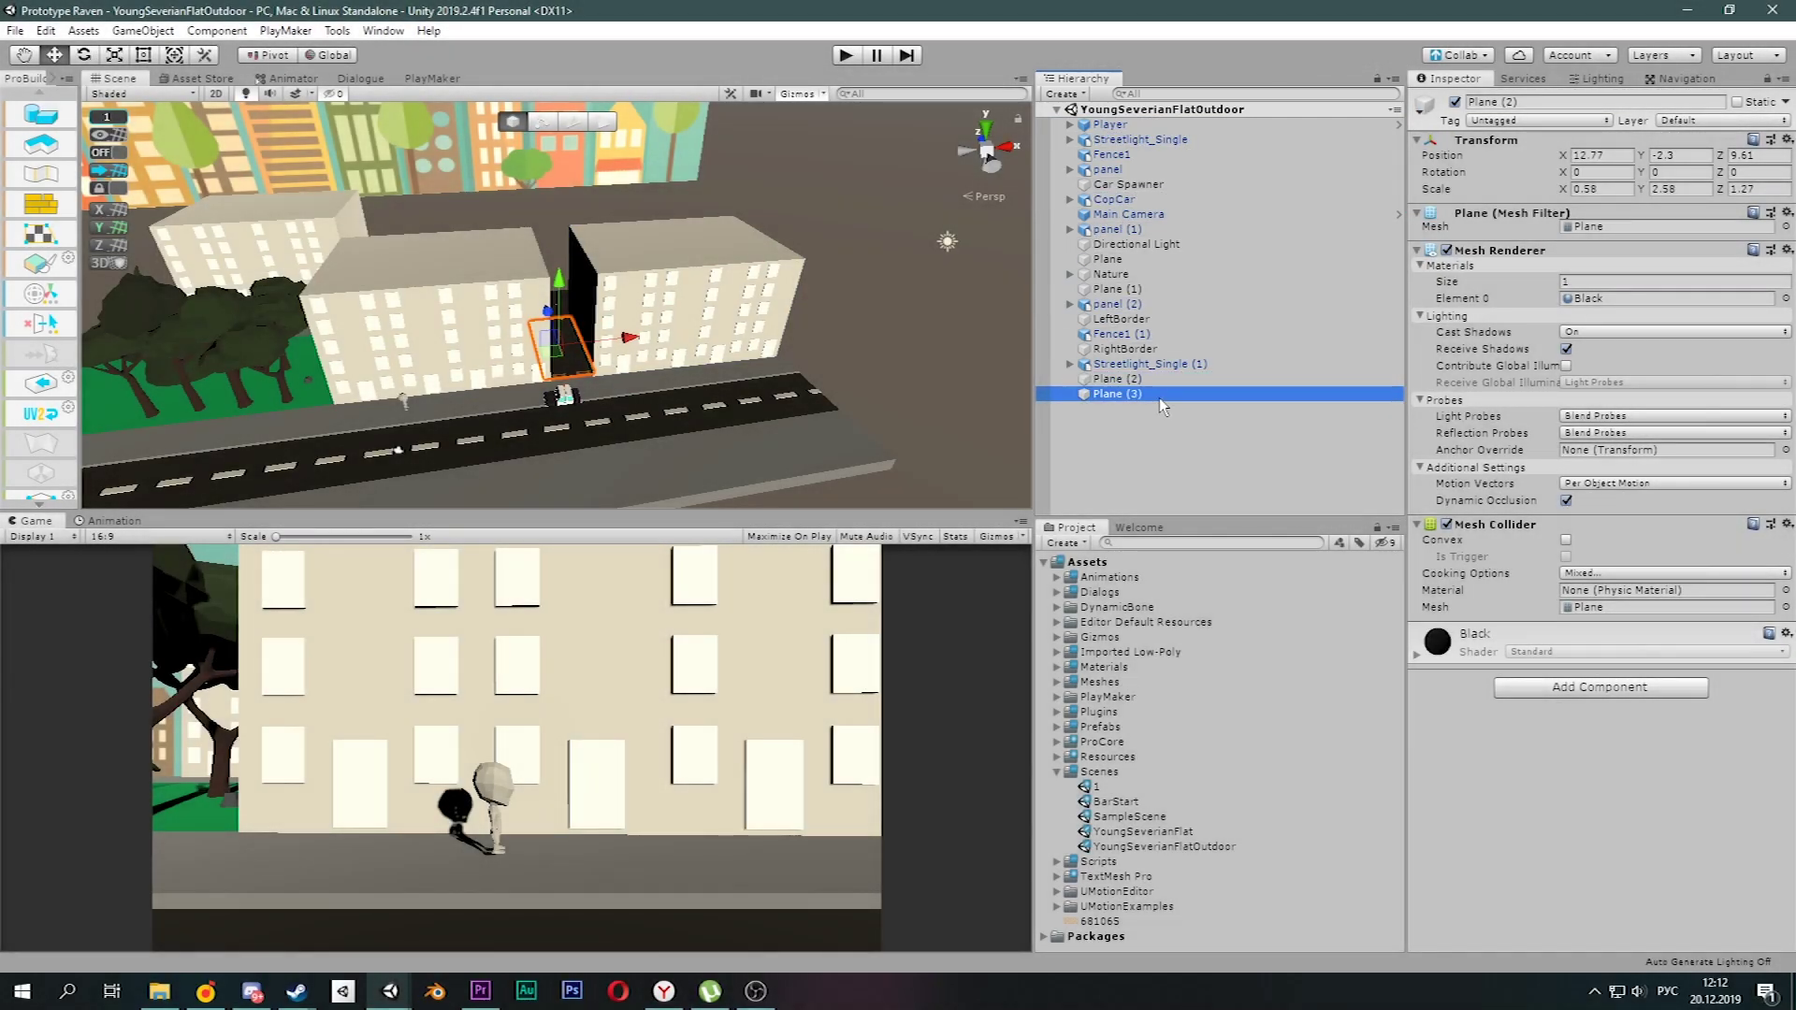
{"action": "left_click", "coordinate": [1071, 199]}
{"action": "left_click", "coordinate": [1127, 244]}
{"action": "key", "text": "f"}
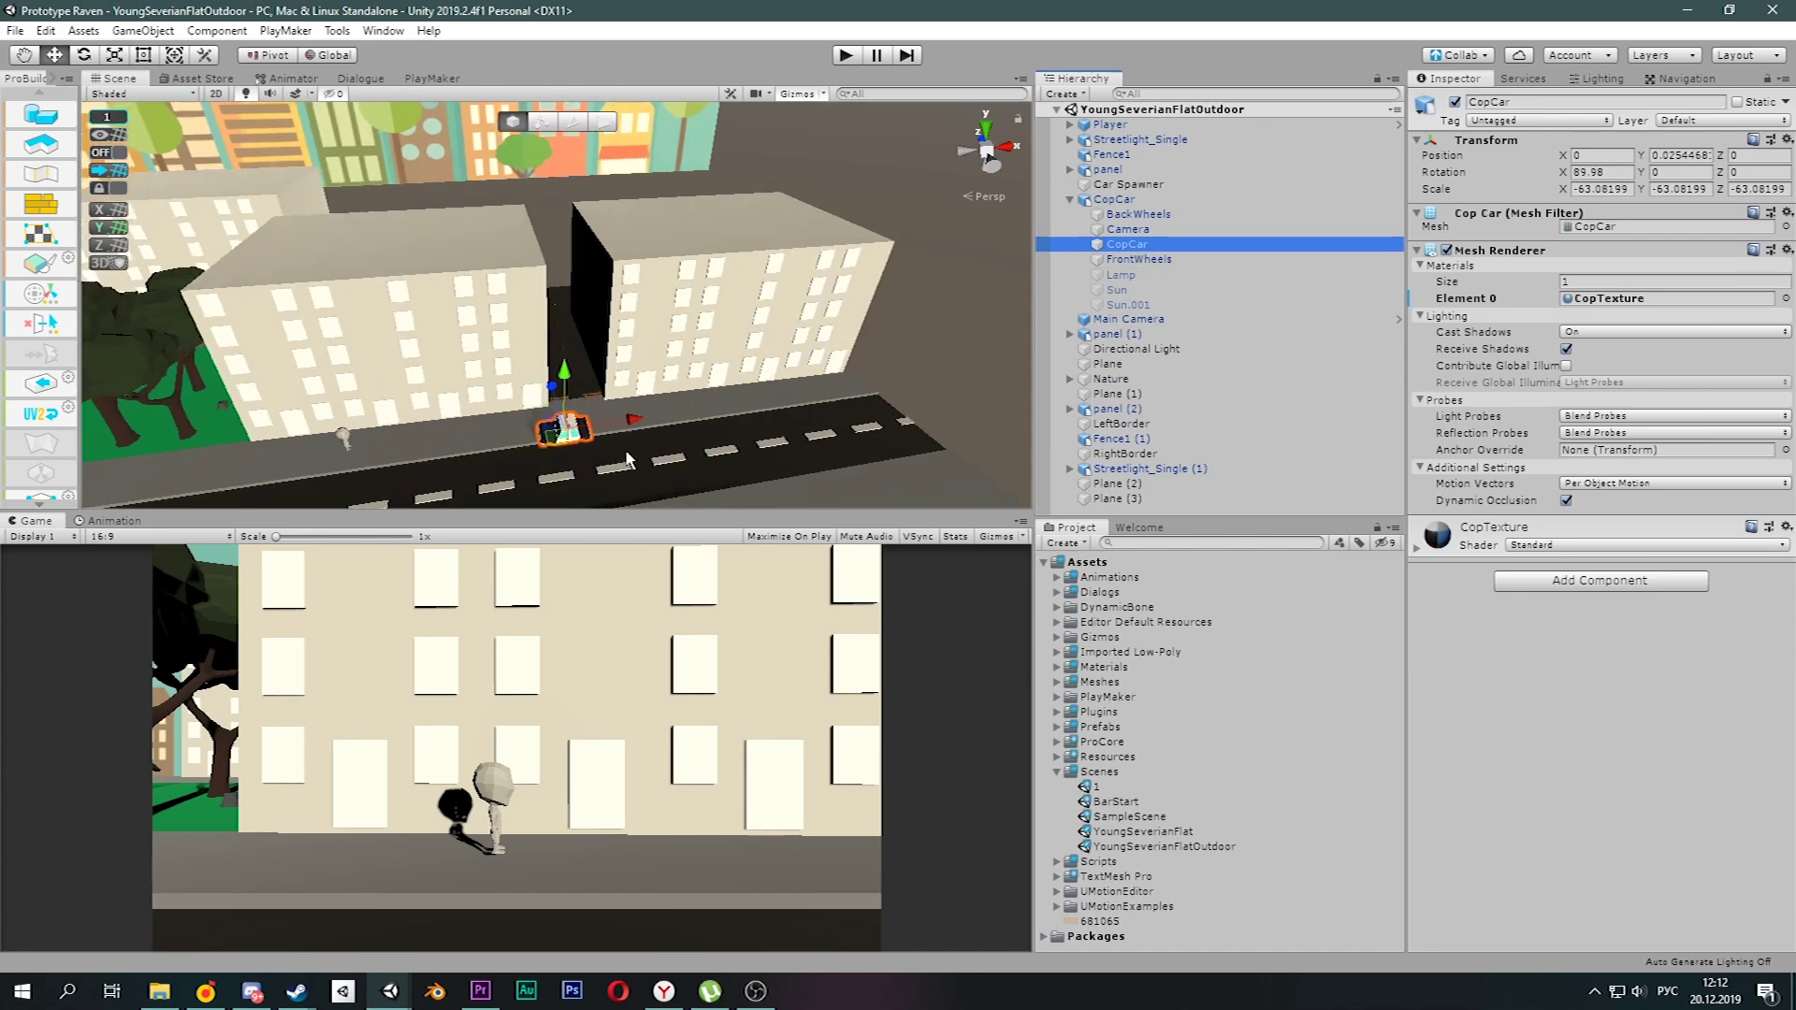
{"action": "right_click_drag", "start_coordinate": [627, 459], "coordinate": [1054, 239]}
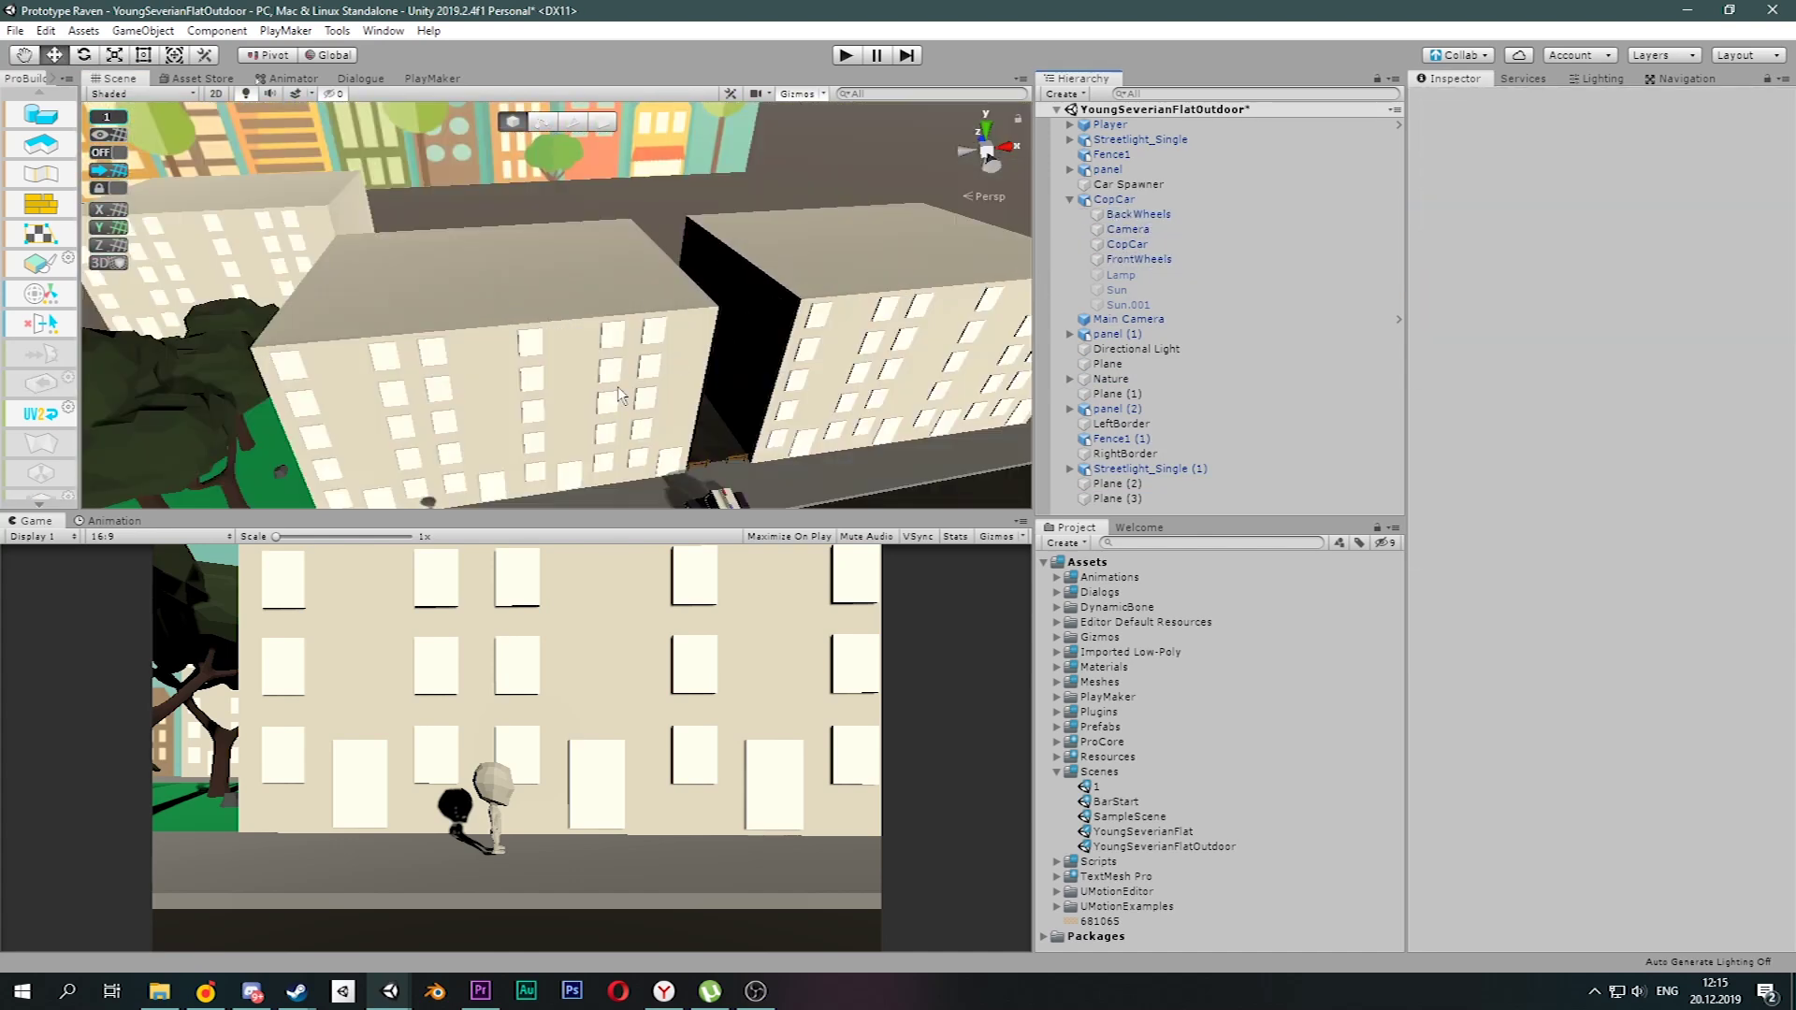
{"action": "scroll", "coordinate": [618, 385], "scroll_direction": "down", "scroll_amount": 3}
Create an empty object named panelki and parent panel, panel (1) and panel (2) under it.
{"action": "left_click", "coordinate": [855, 314]}
{"action": "left_click", "coordinate": [652, 325], "text": "shift"}
{"action": "left_click", "coordinate": [279, 230], "text": "shift"}
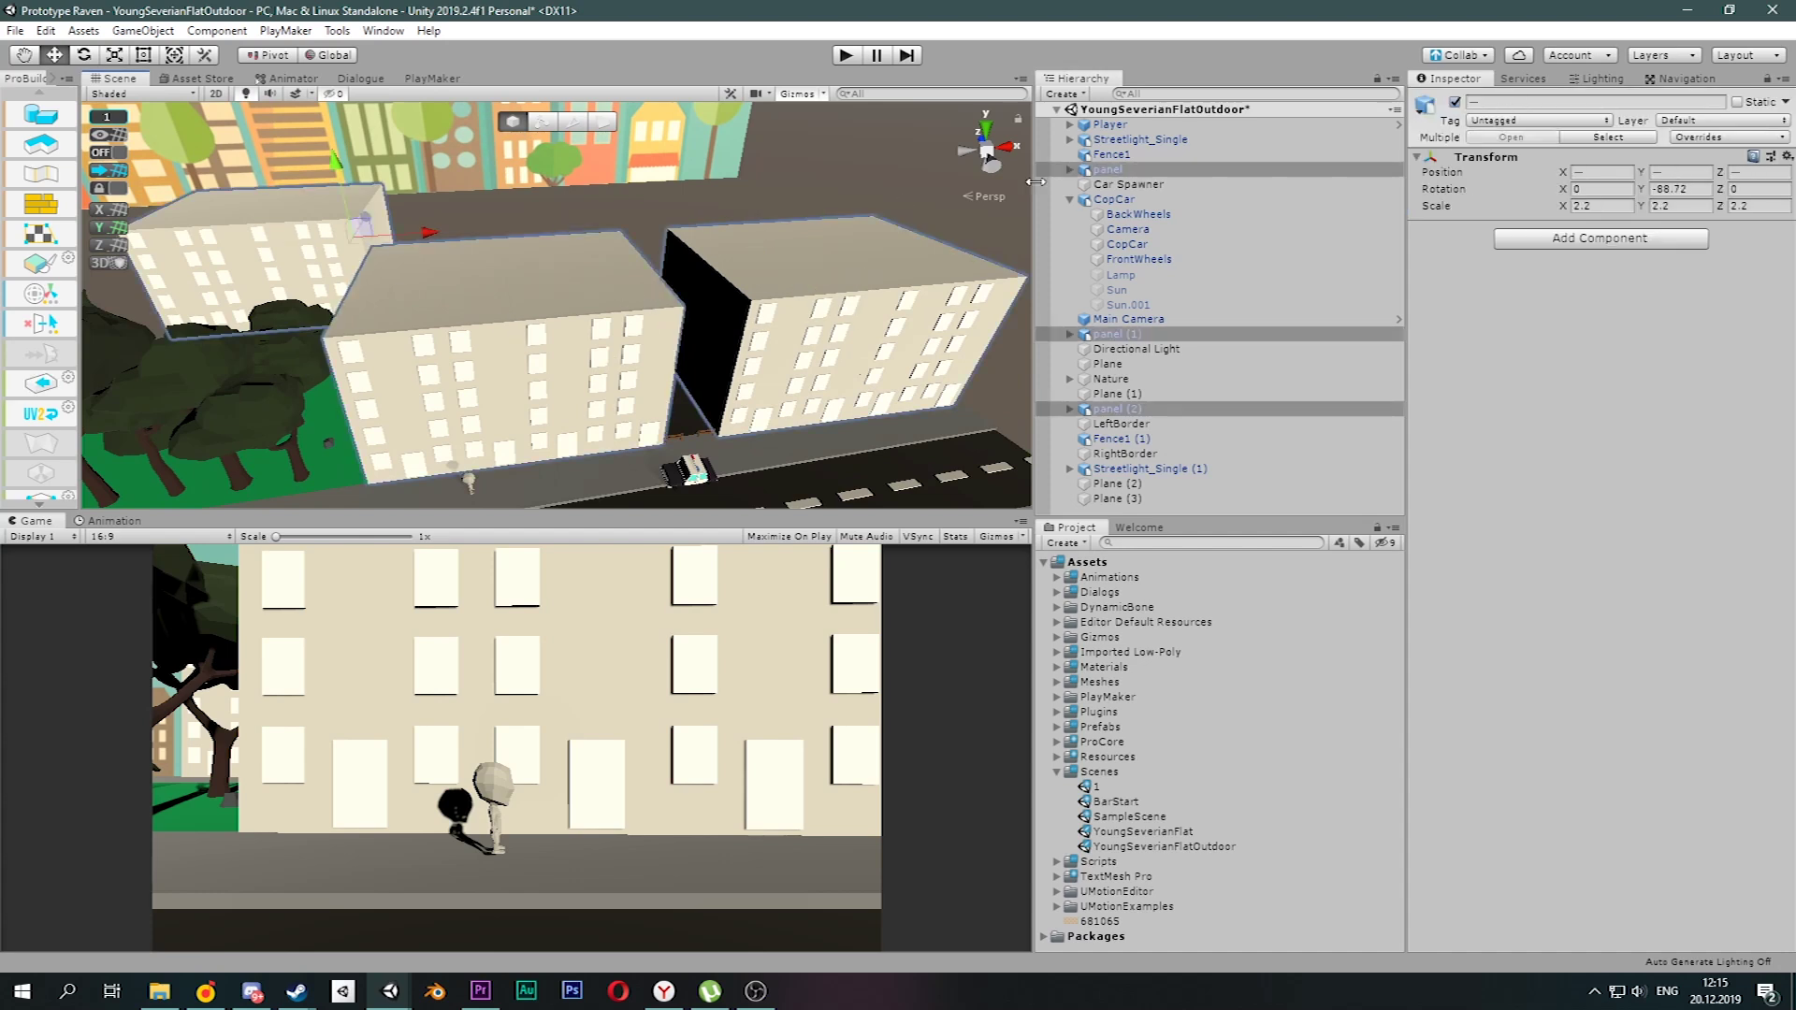
{"action": "left_click", "coordinate": [1067, 93]}
{"action": "left_click", "coordinate": [1085, 111]}
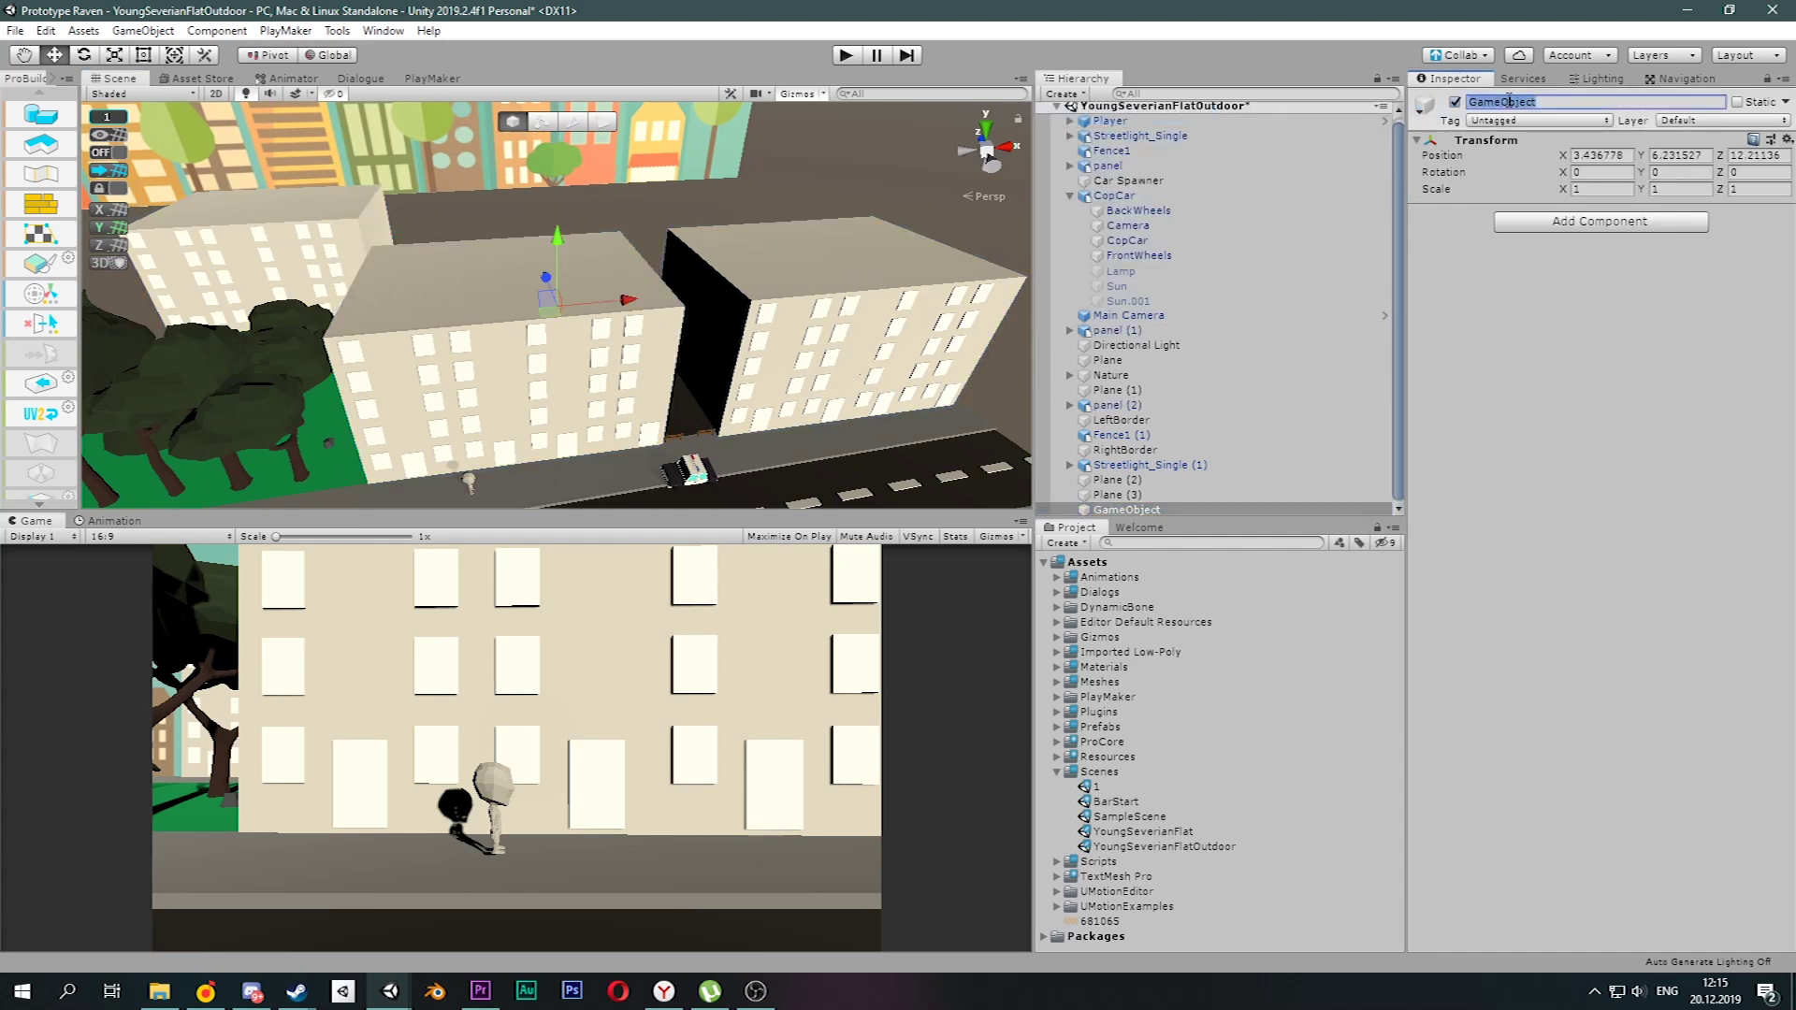
{"action": "key", "text": "Return"}
{"action": "left_click", "coordinate": [1107, 164]}
{"action": "left_click", "coordinate": [1113, 329], "text": "ctrl"}
{"action": "left_click", "coordinate": [1113, 404], "text": "ctrl"}
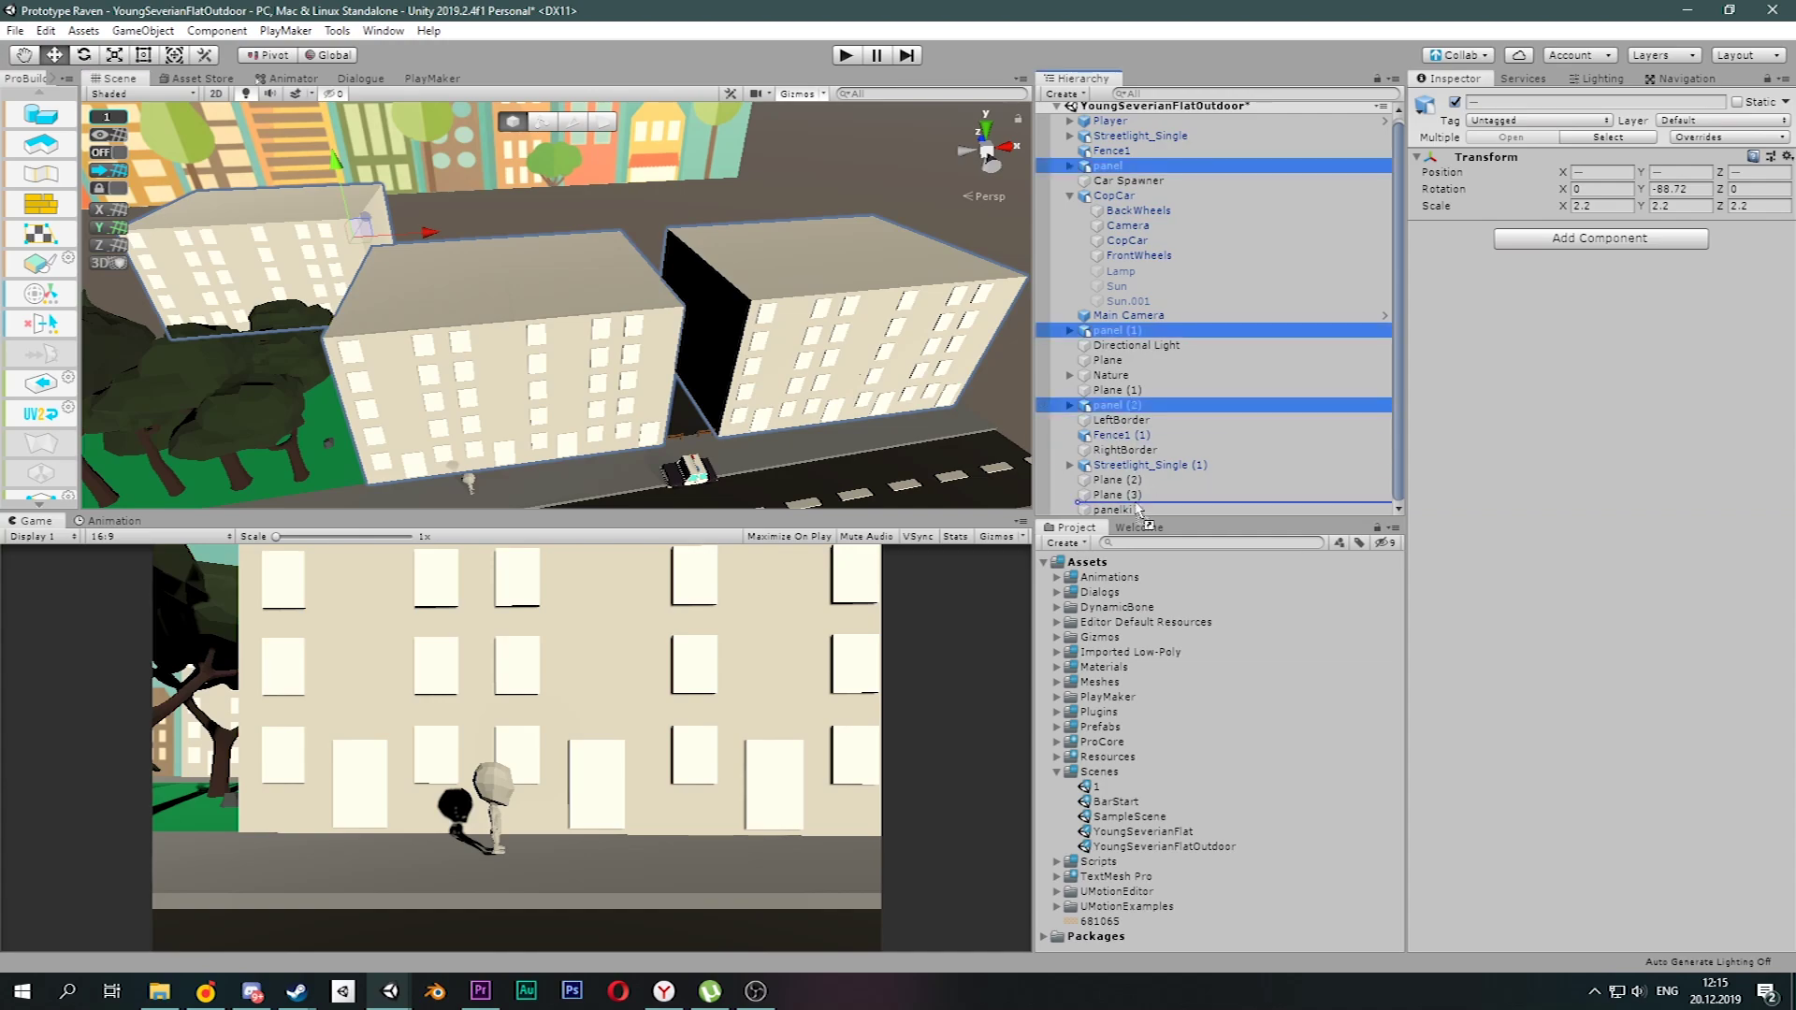
{"action": "left_click_drag", "start_coordinate": [1113, 404], "coordinate": [1184, 505]}
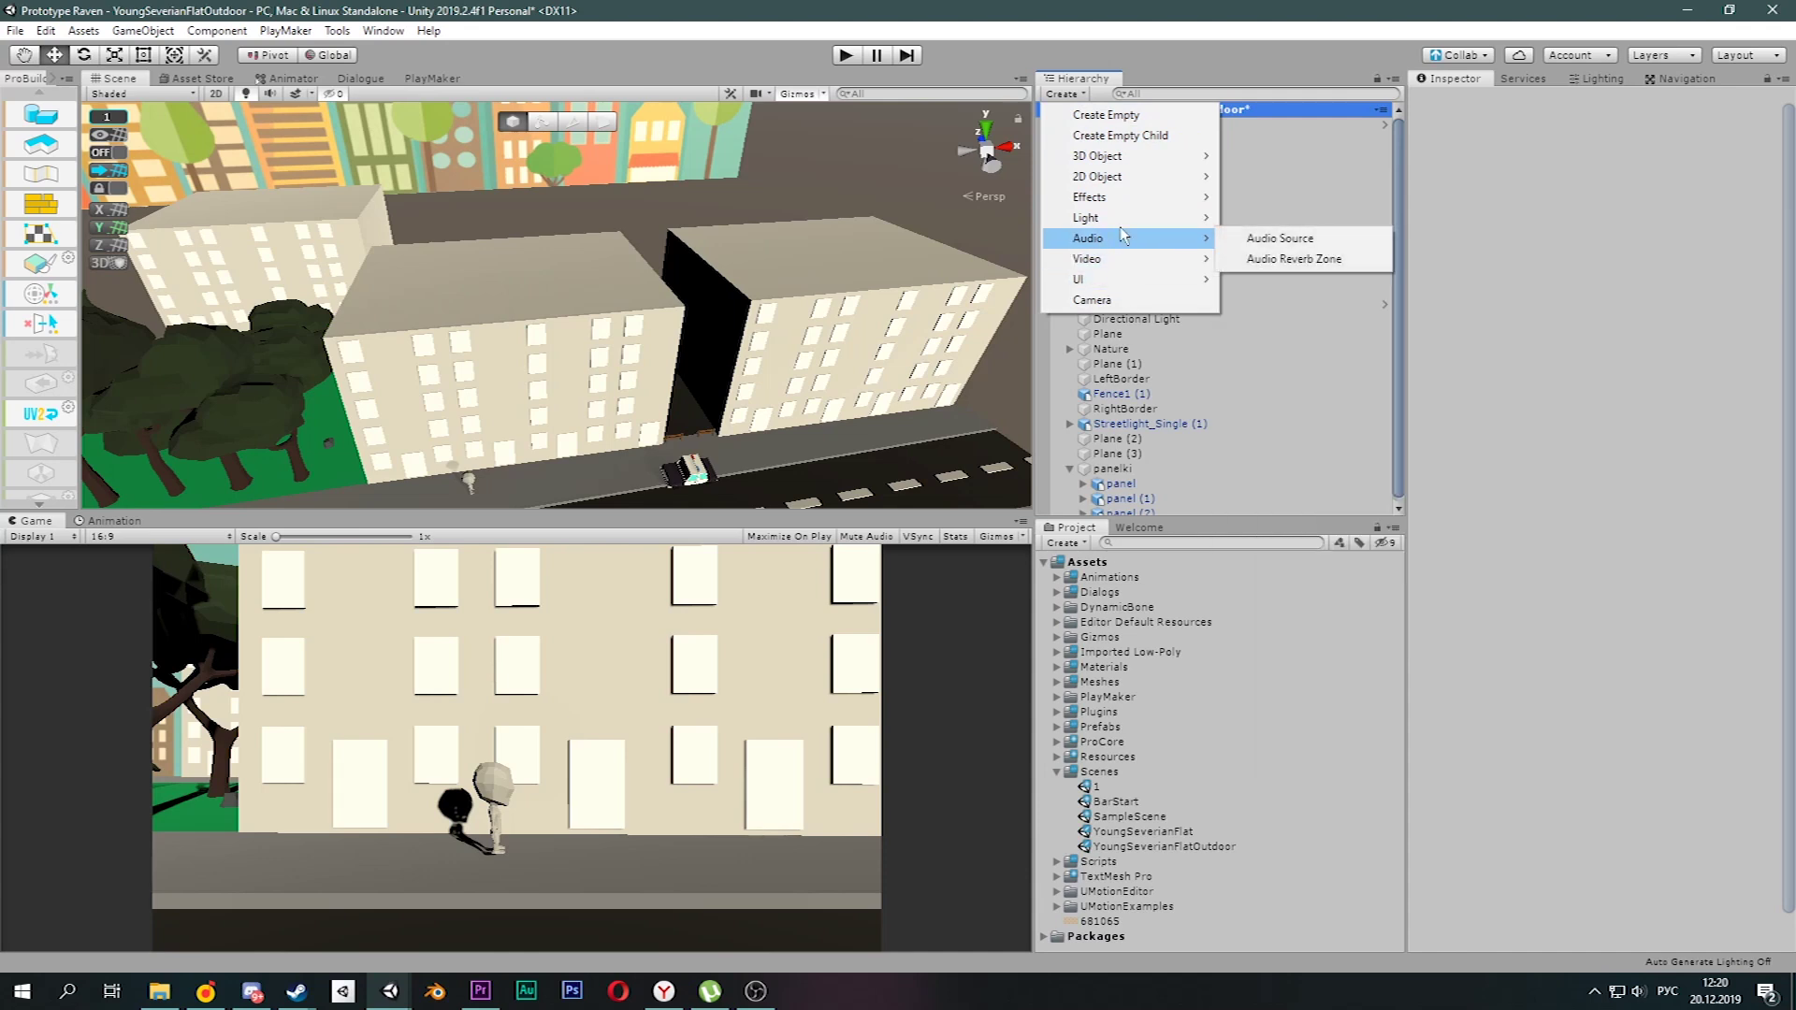
Create a cube beside the player character and raise it to X -5.1, Y 0.19, Z 0.73.
{"action": "mouse_move", "coordinate": [1123, 229]}
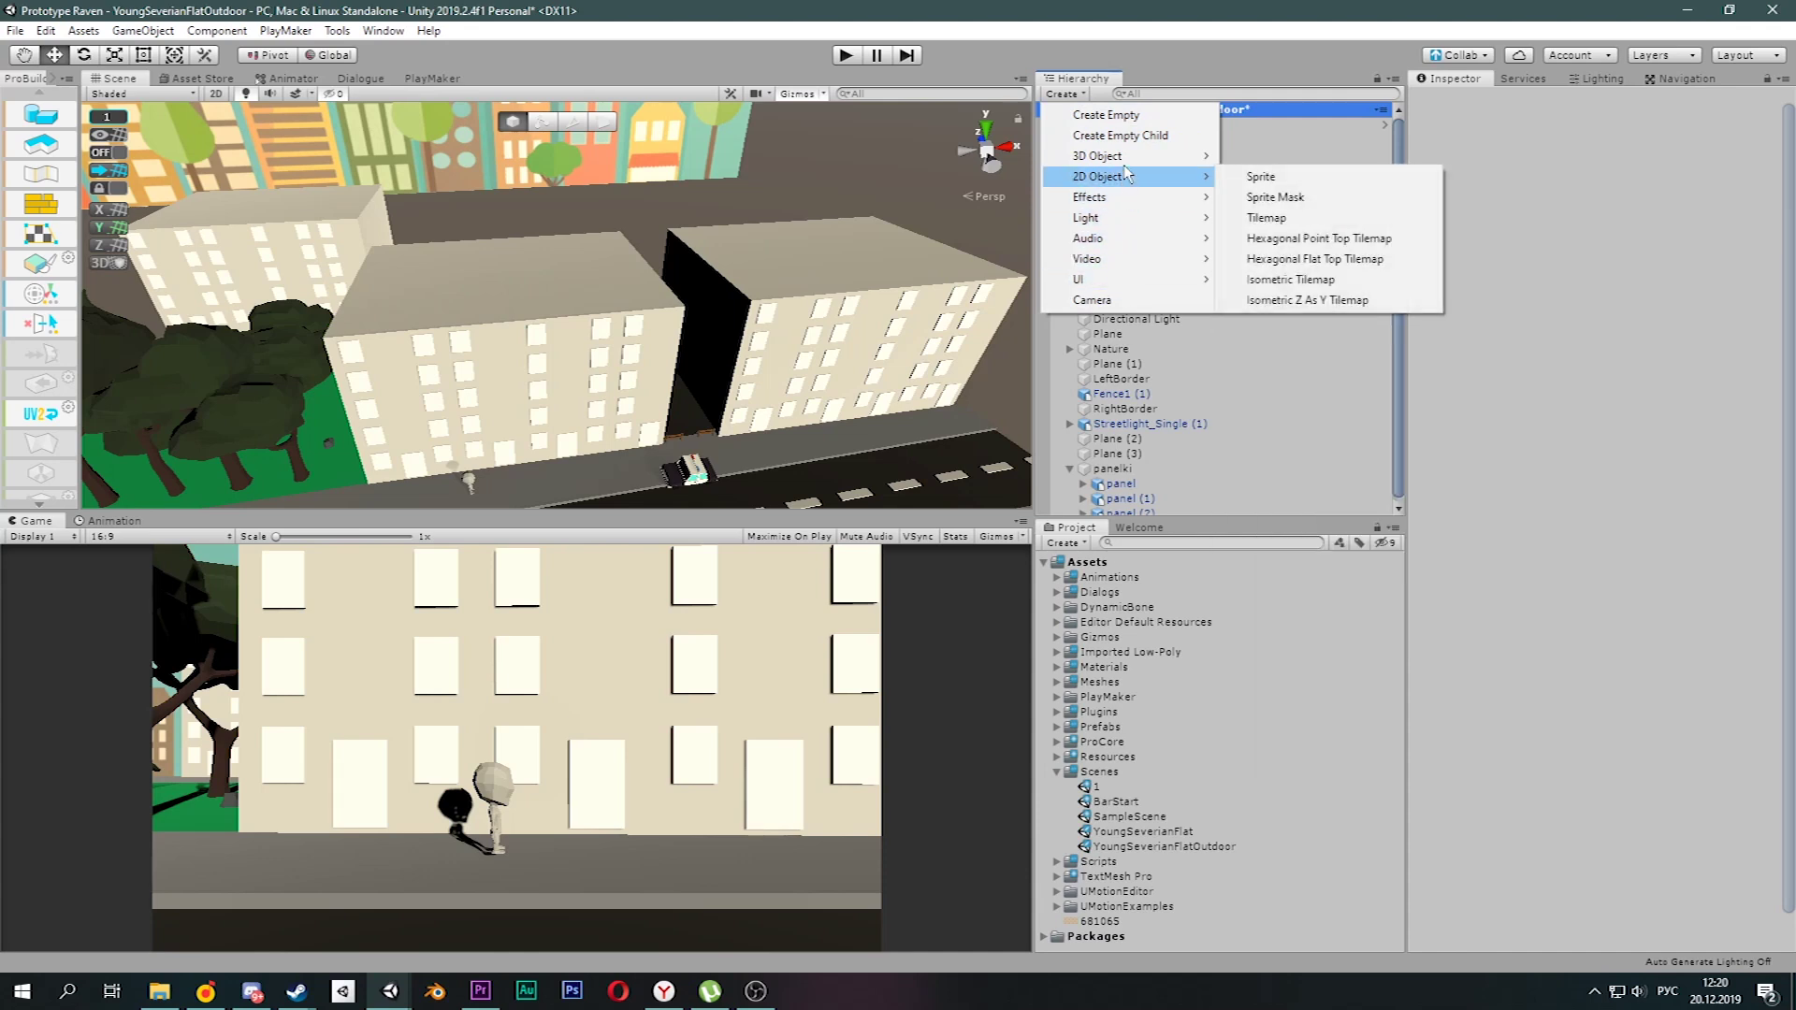
{"action": "mouse_move", "coordinate": [1128, 163]}
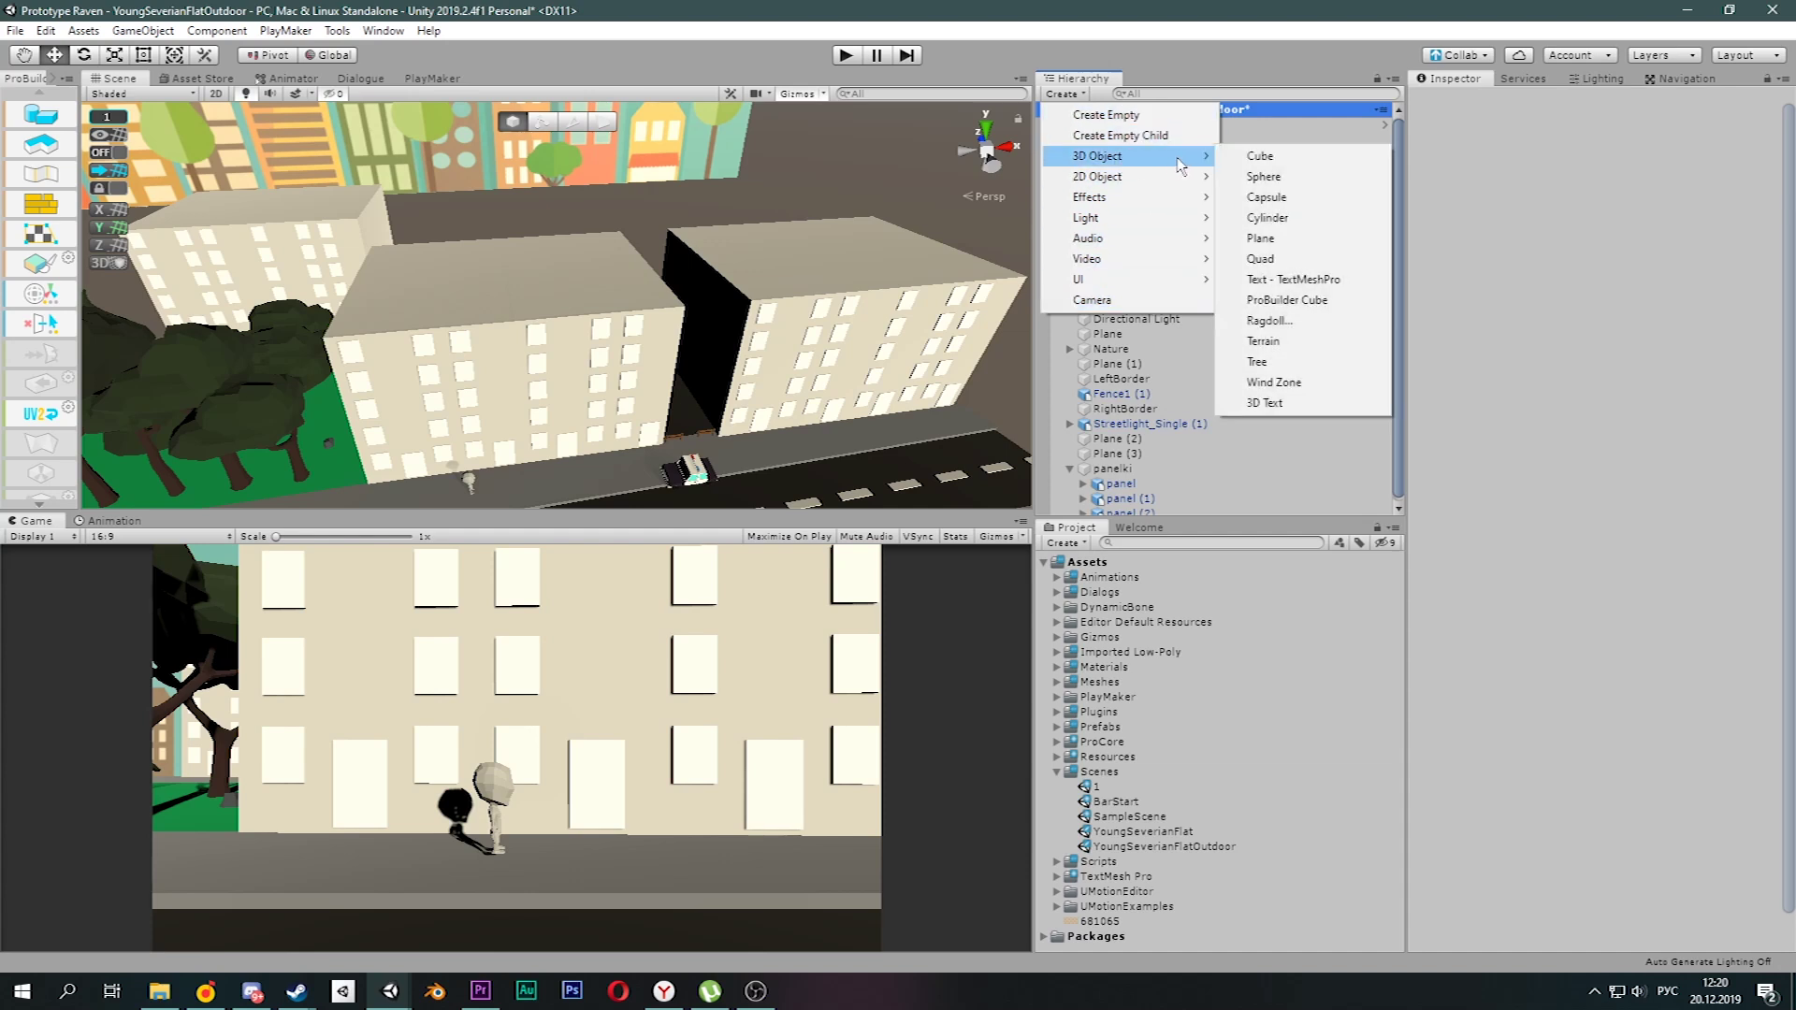
{"action": "left_click", "coordinate": [1251, 161]}
{"action": "key", "text": "f"}
{"action": "left_click_drag", "start_coordinate": [560, 363], "coordinate": [521, 279]}
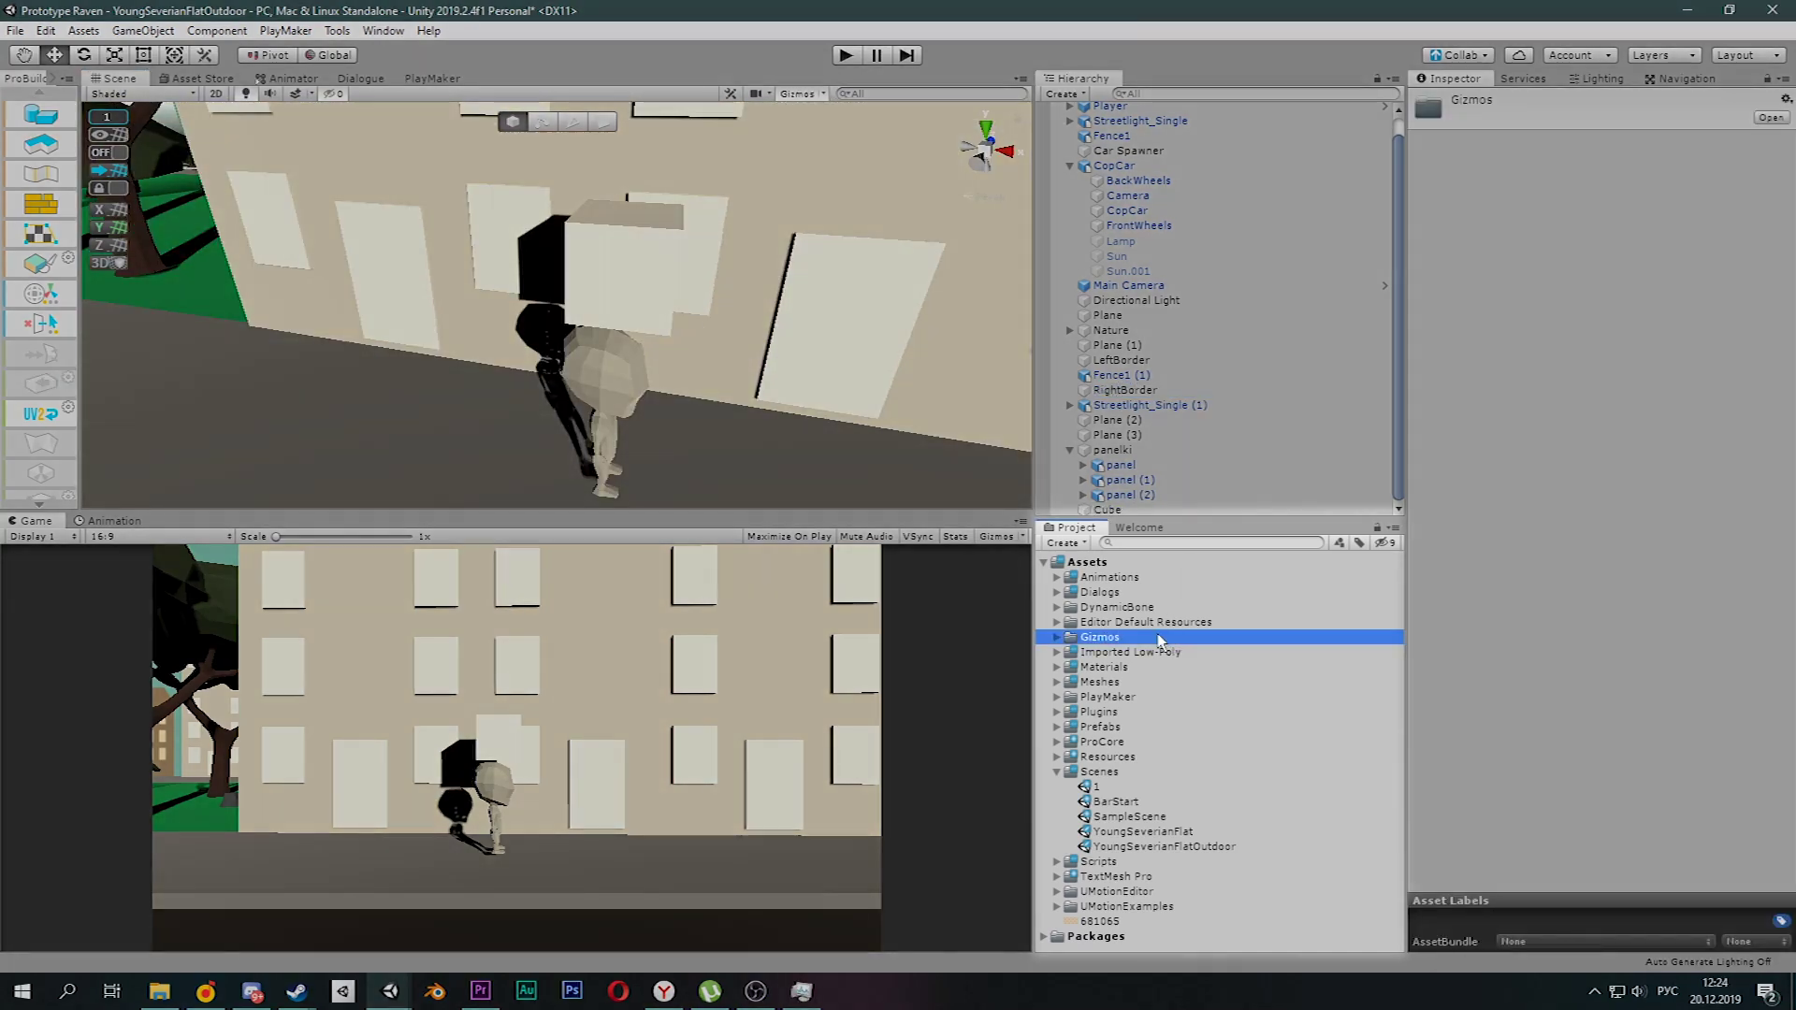
{"action": "left_click", "coordinate": [1127, 580]}
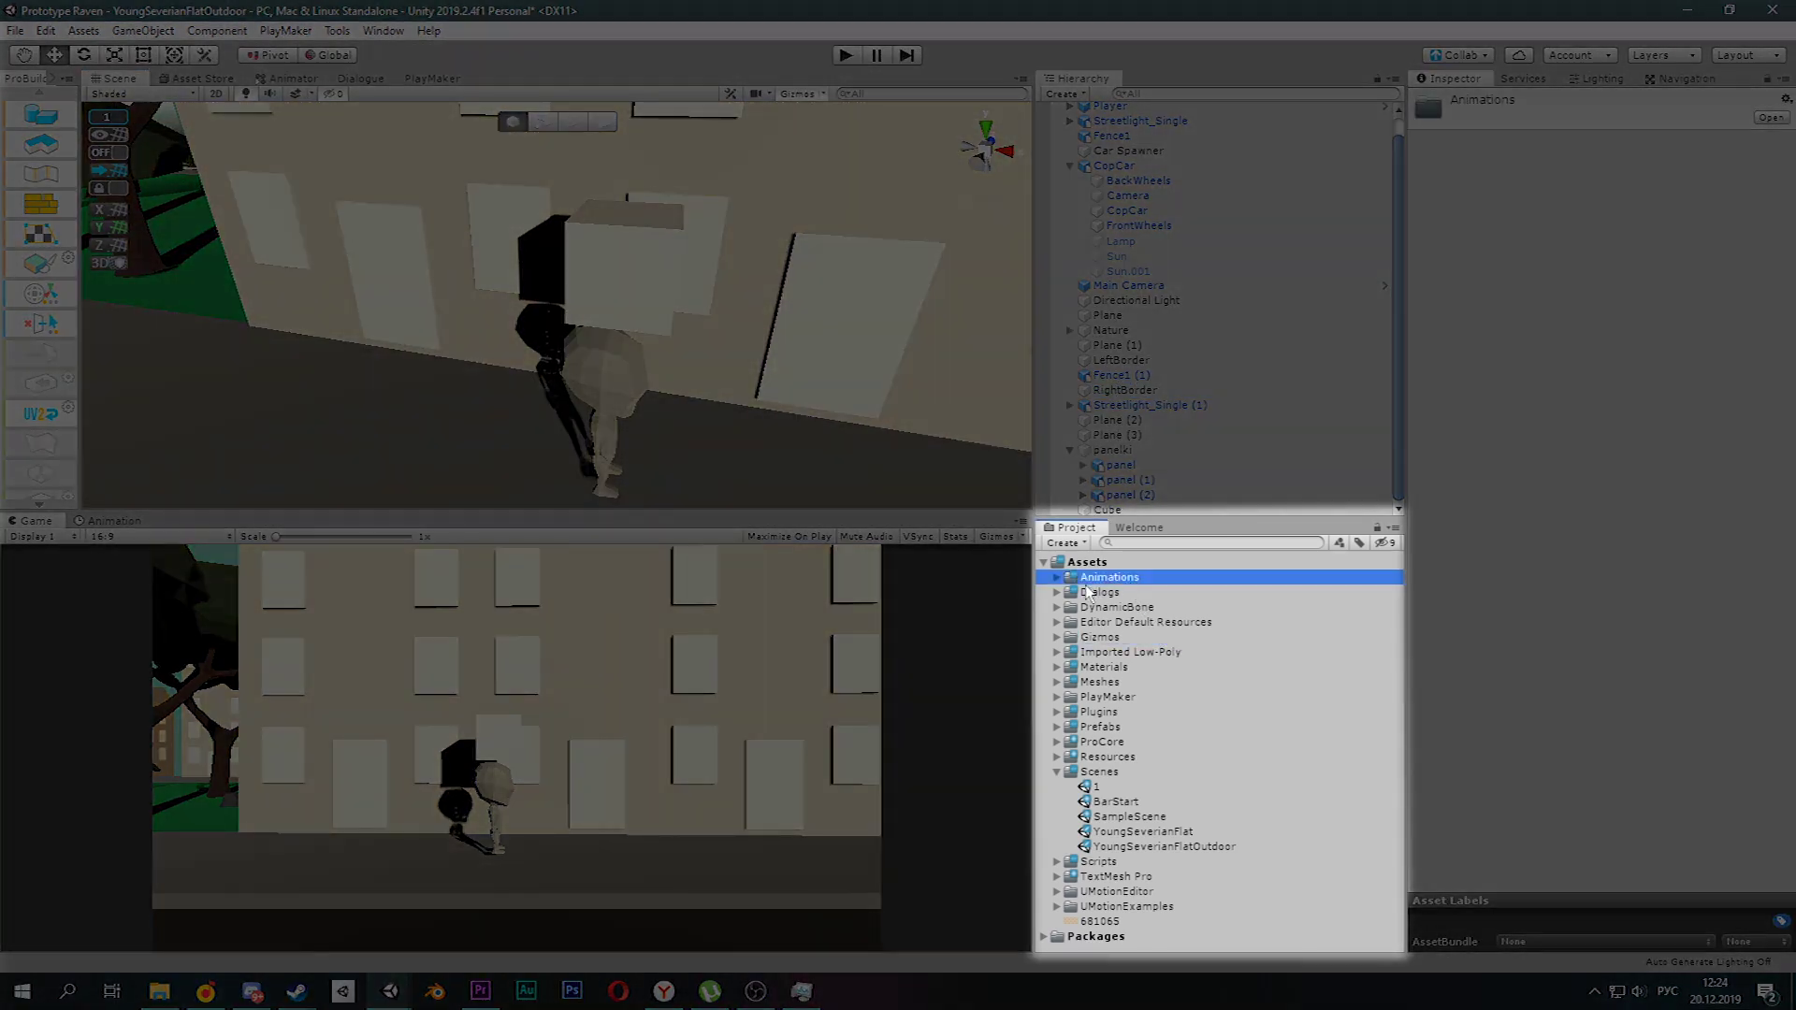
Browse the Materials, Meshes, Dialogs and Prefabs folders, selecting the Main Camera and blue car prefabs.
{"action": "left_click", "coordinate": [1057, 666]}
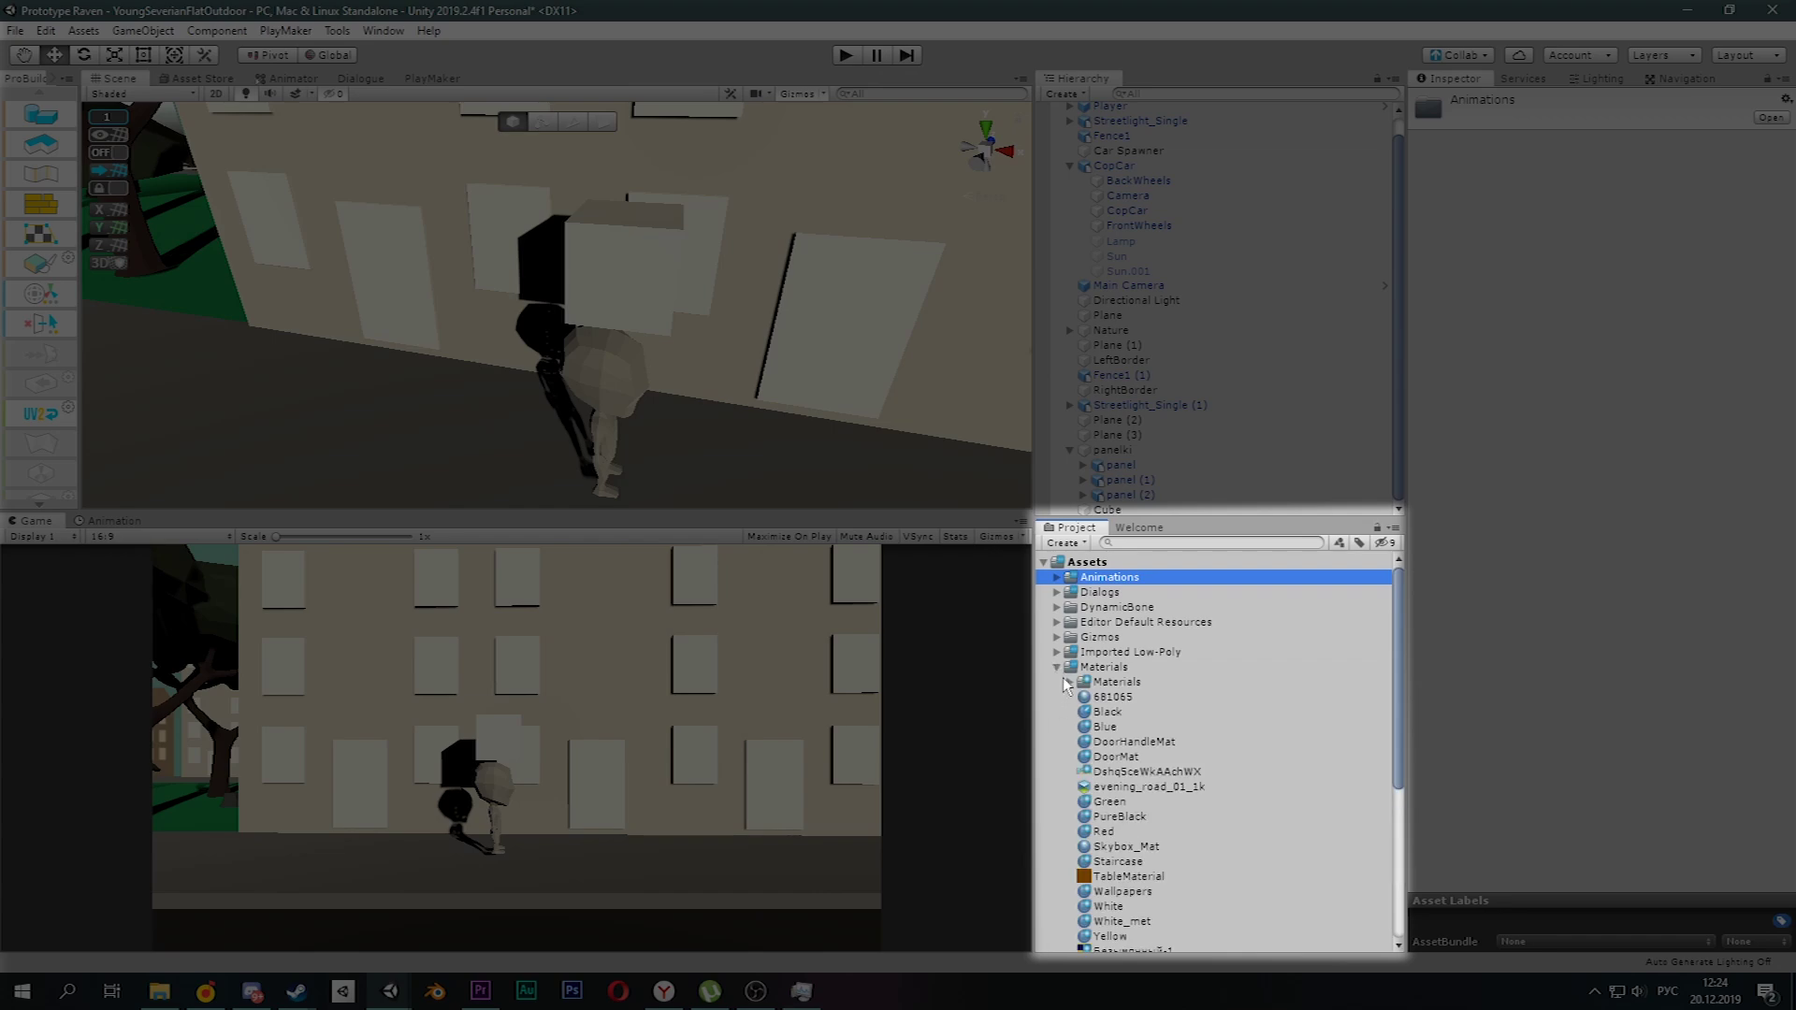
{"action": "left_click", "coordinate": [1057, 667]}
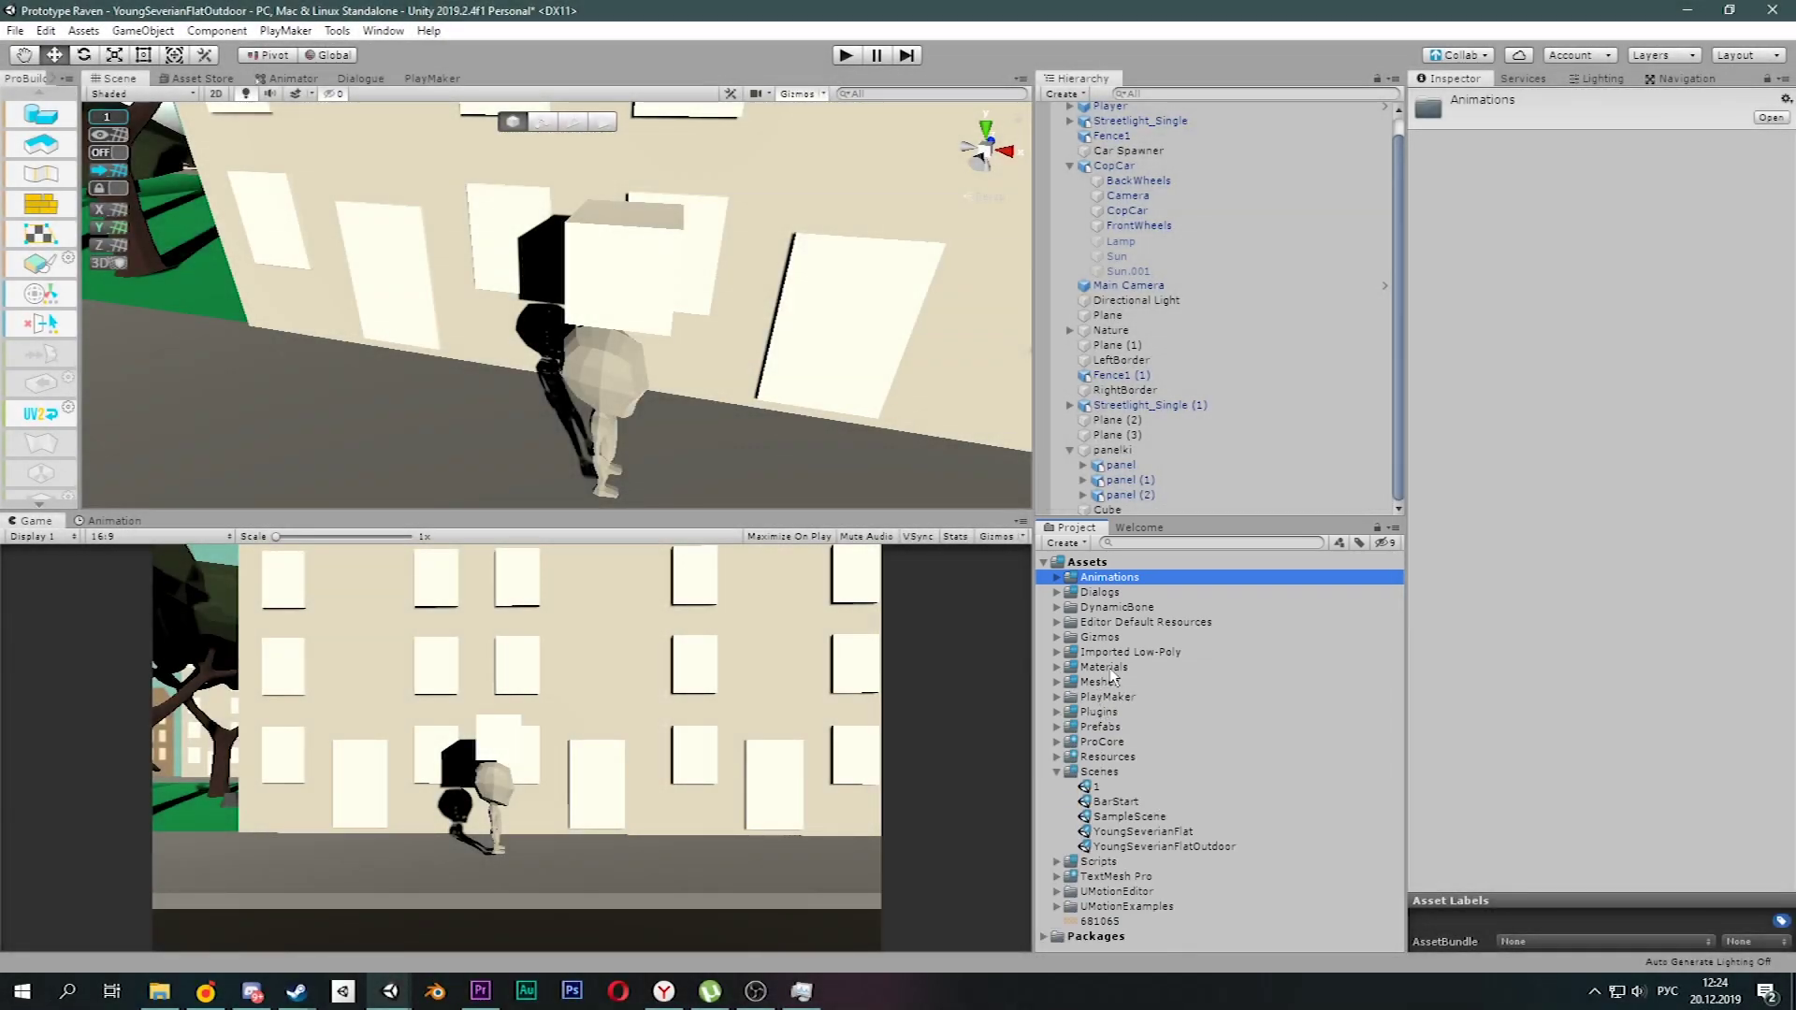
{"action": "left_click", "coordinate": [1115, 684]}
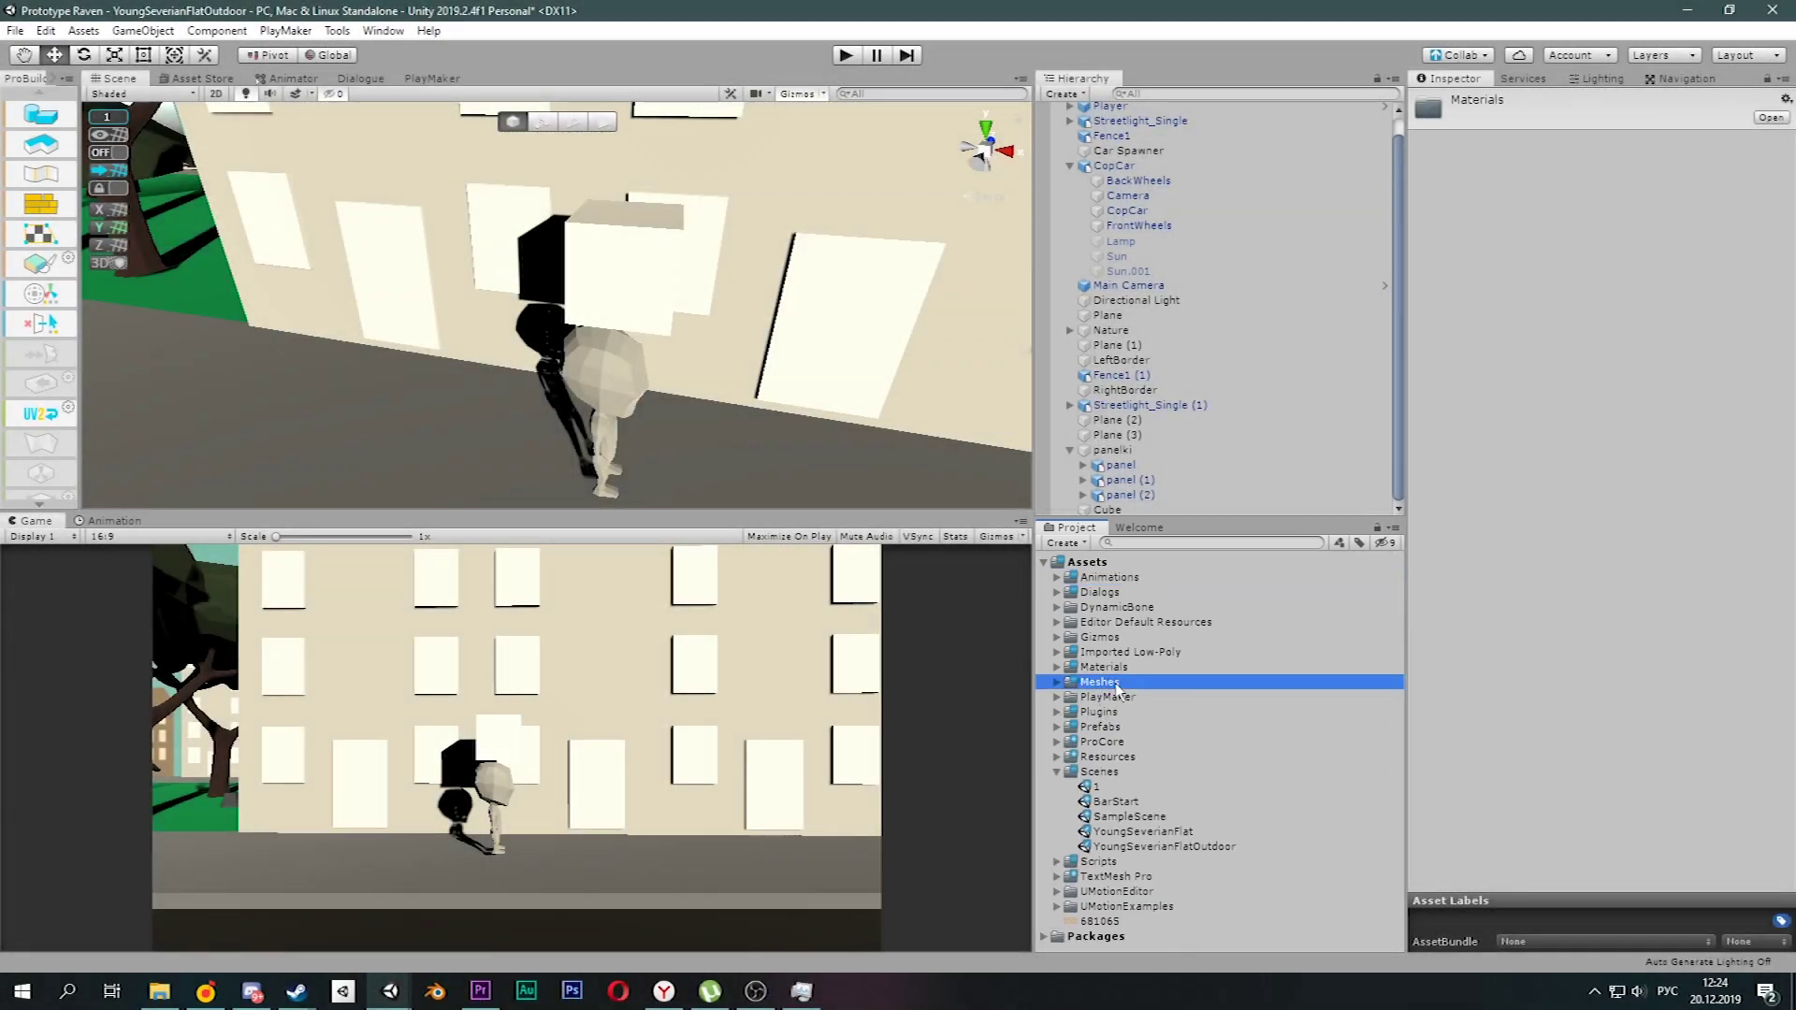
{"action": "left_click", "coordinate": [1057, 683]}
{"action": "left_click", "coordinate": [1057, 683]}
{"action": "left_click", "coordinate": [1057, 592]}
{"action": "left_click", "coordinate": [1057, 592]}
{"action": "left_click", "coordinate": [1057, 772]}
{"action": "left_click", "coordinate": [1058, 727]}
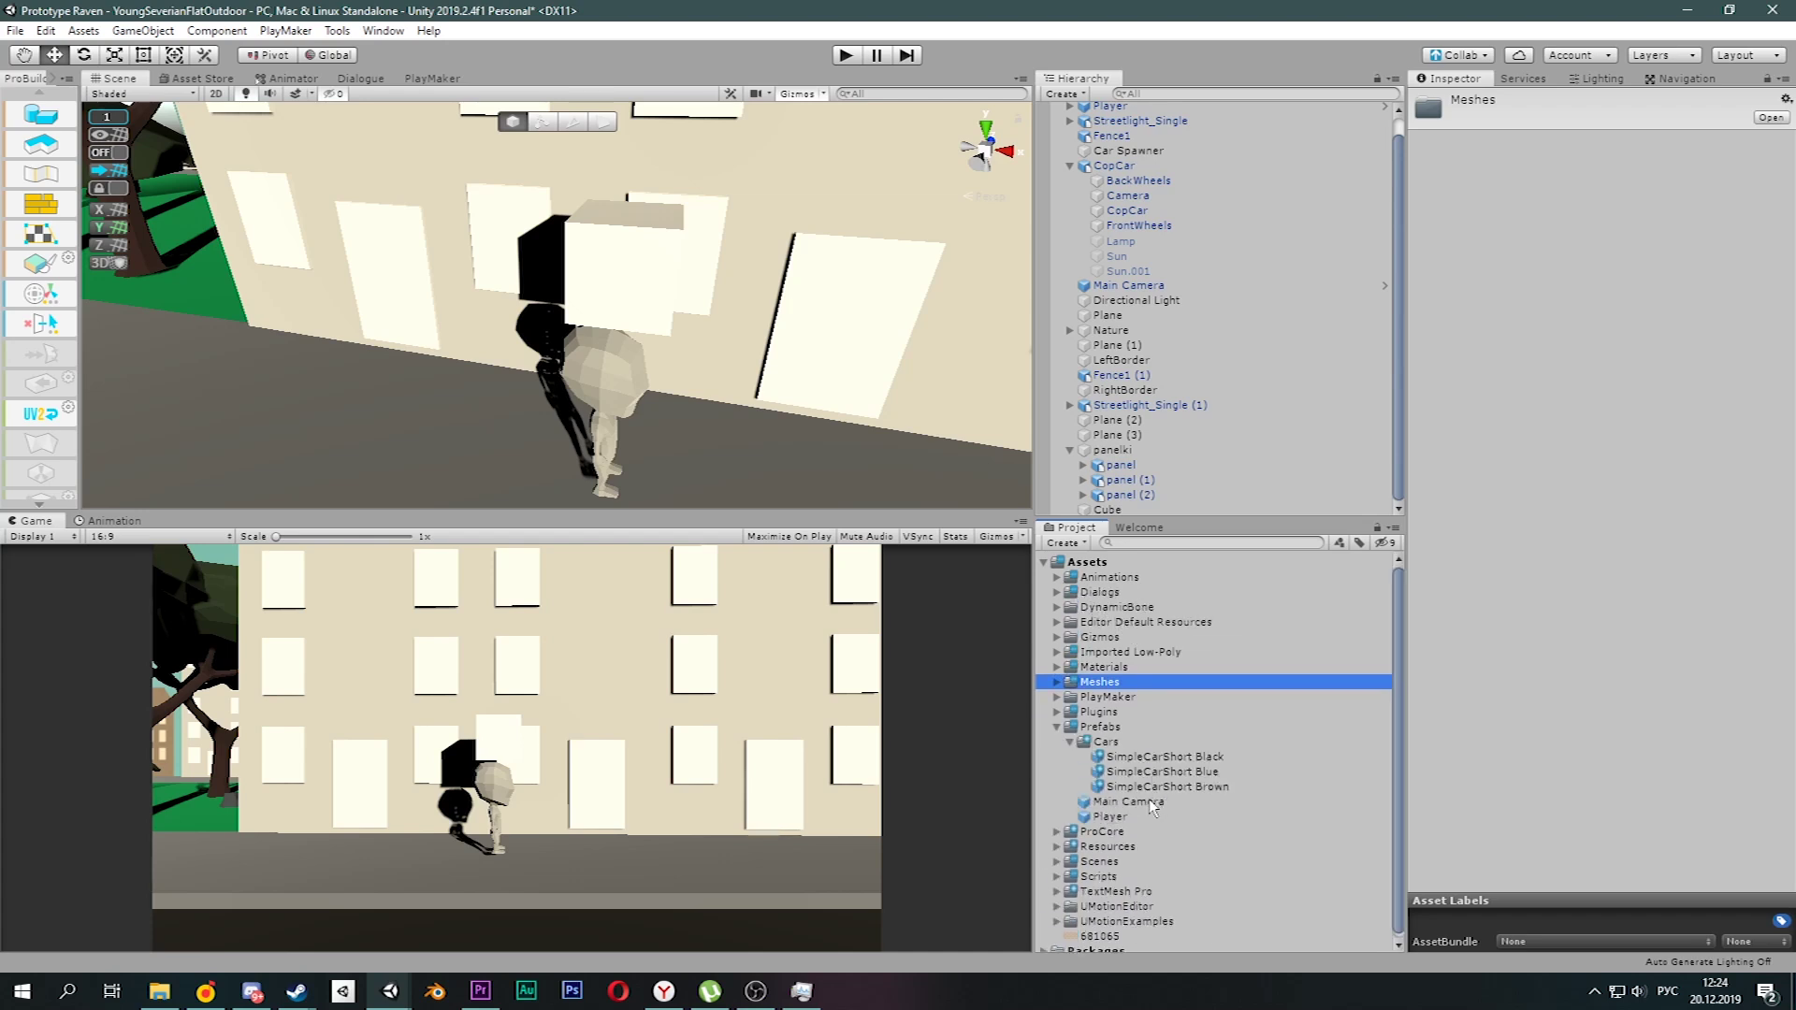
{"action": "left_click", "coordinate": [1128, 801]}
{"action": "left_click", "coordinate": [1160, 771]}
{"action": "left_click", "coordinate": [1057, 727]}
Inspect the CameraRoomController, CarSpawnManager, LocationsExit and Player scripts in the Scripts folder.
{"action": "left_click", "coordinate": [1057, 787]}
{"action": "left_click", "coordinate": [1157, 831]}
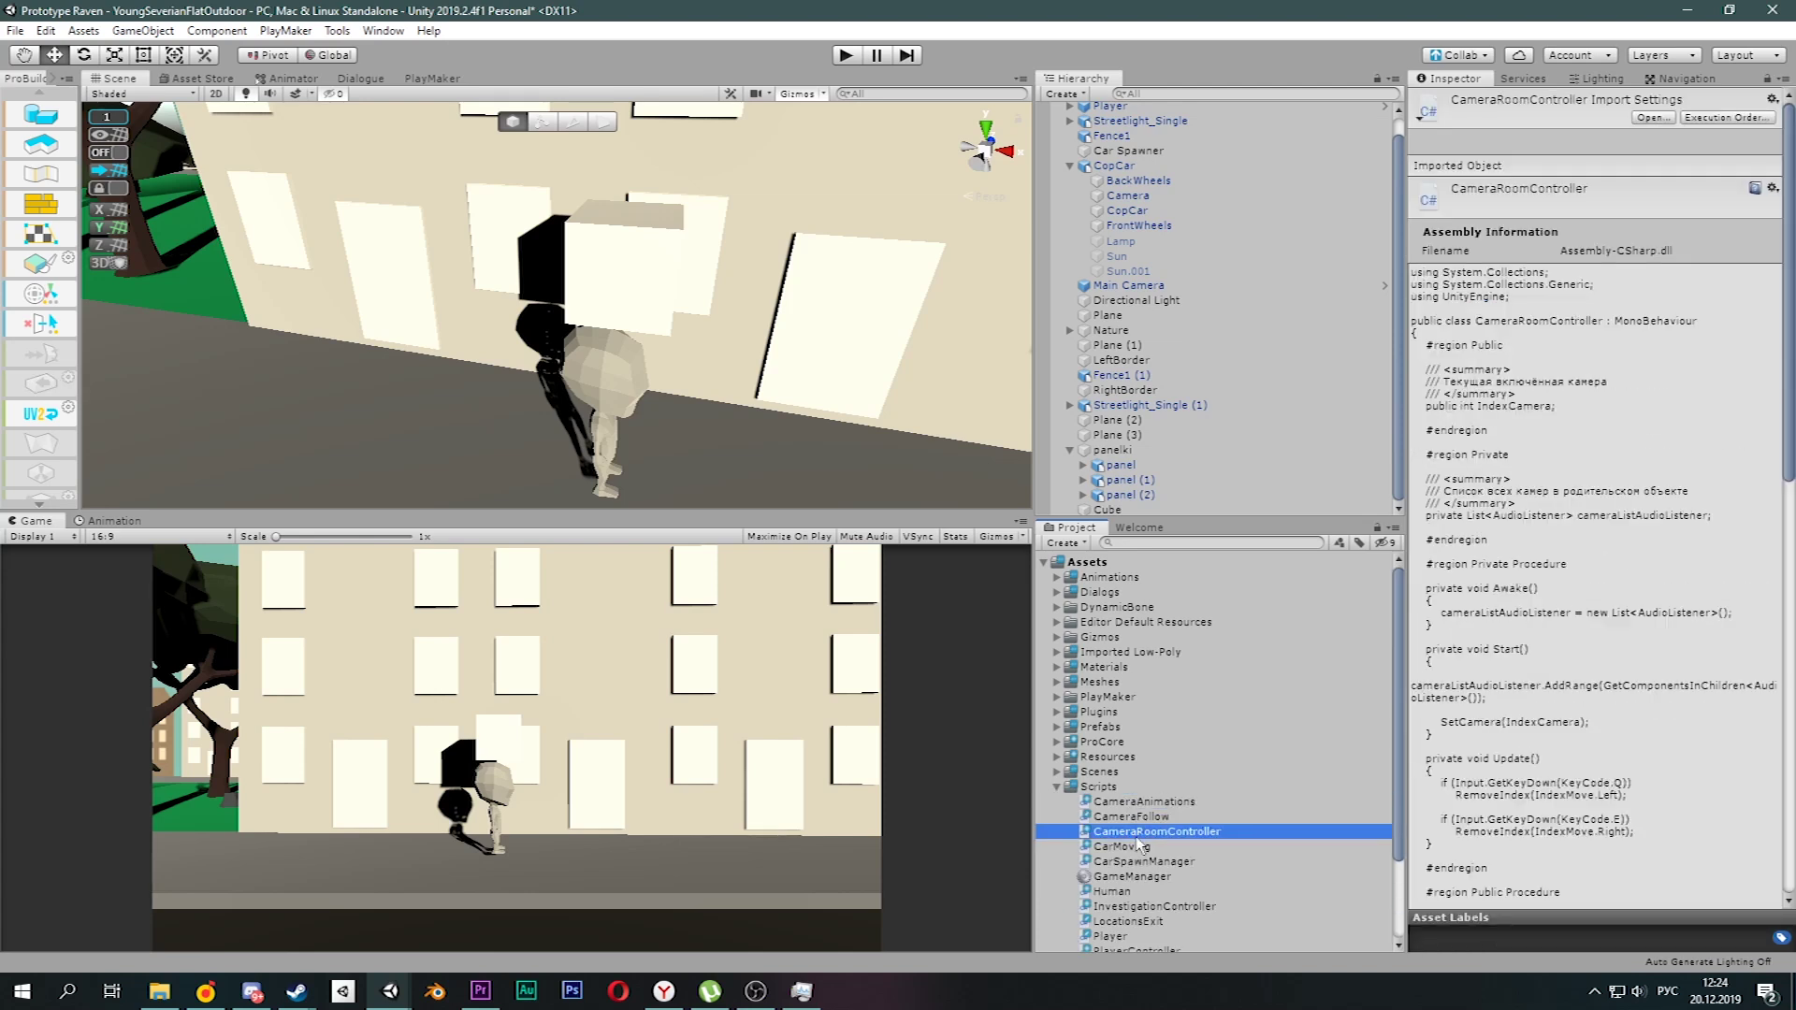
{"action": "left_click", "coordinate": [1153, 862]}
{"action": "left_click", "coordinate": [1174, 921]}
{"action": "left_click", "coordinate": [1216, 937]}
{"action": "left_click", "coordinate": [1057, 787]}
{"action": "left_click", "coordinate": [1057, 771]}
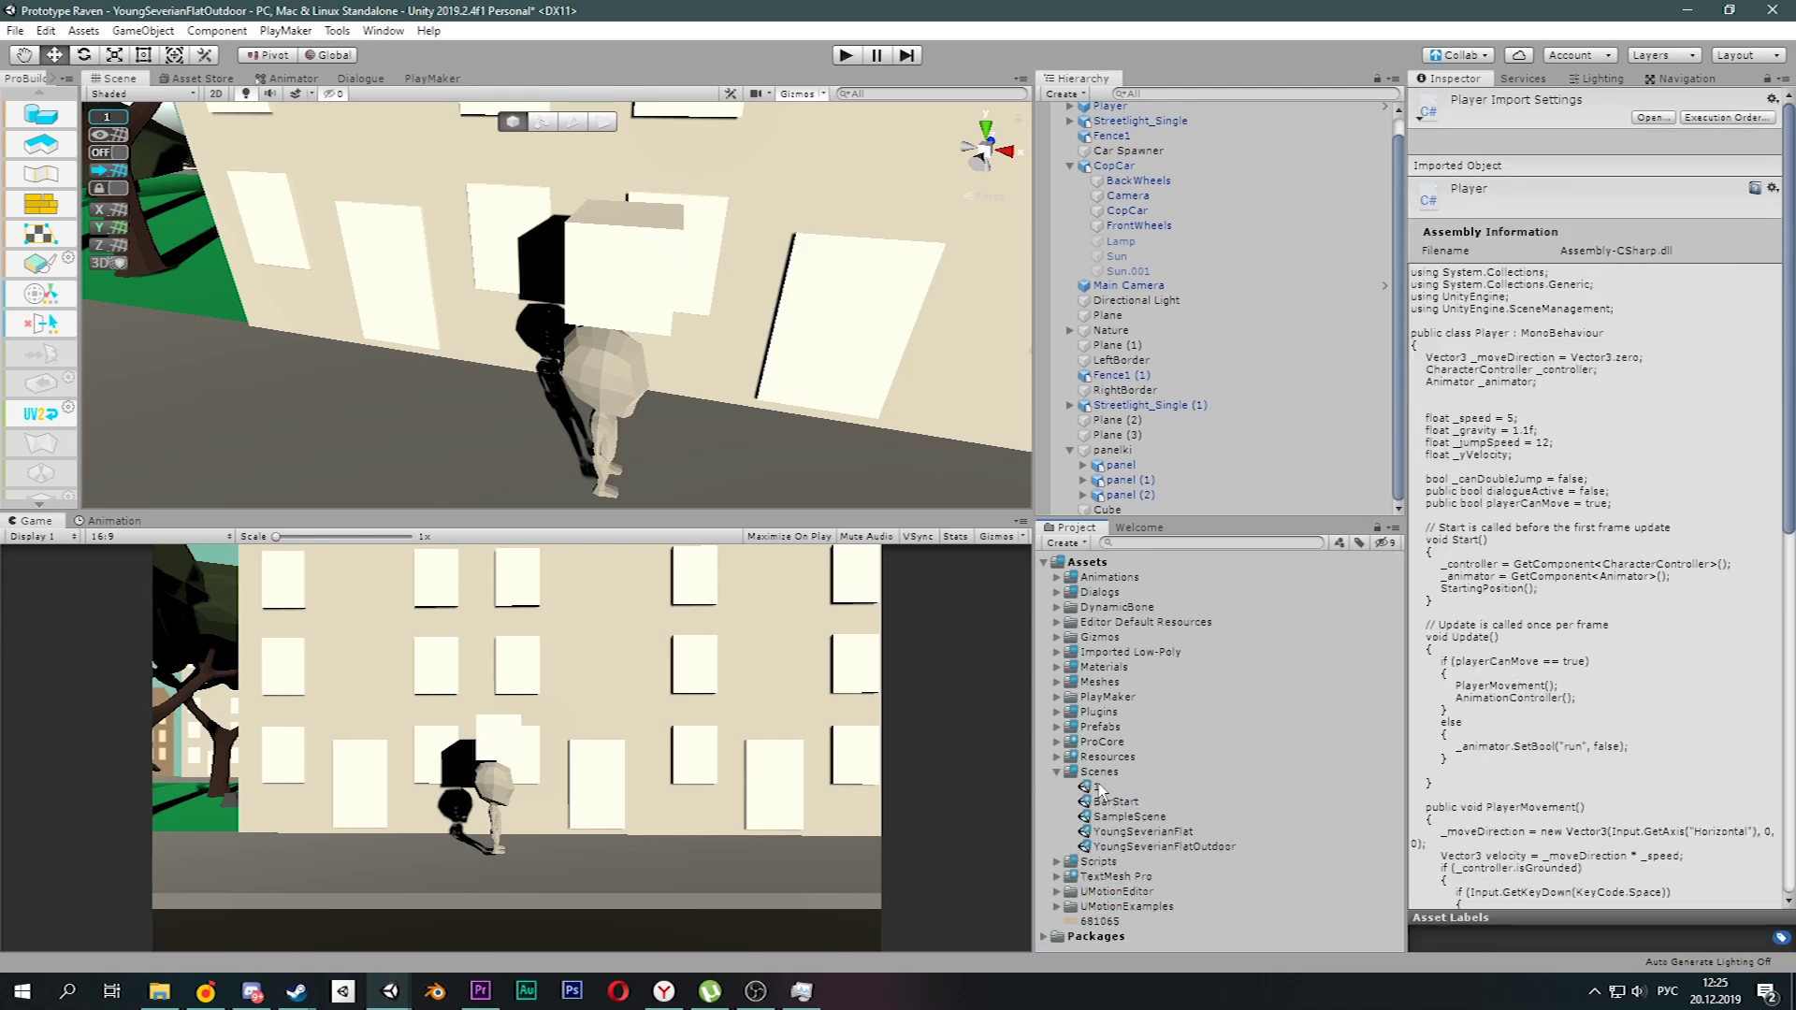
{"action": "left_click", "coordinate": [1116, 802]}
Select all Assets, open the Assets folder in Explorer, and browse the Create and filter lists.
{"action": "key", "text": "ctrl+a"}
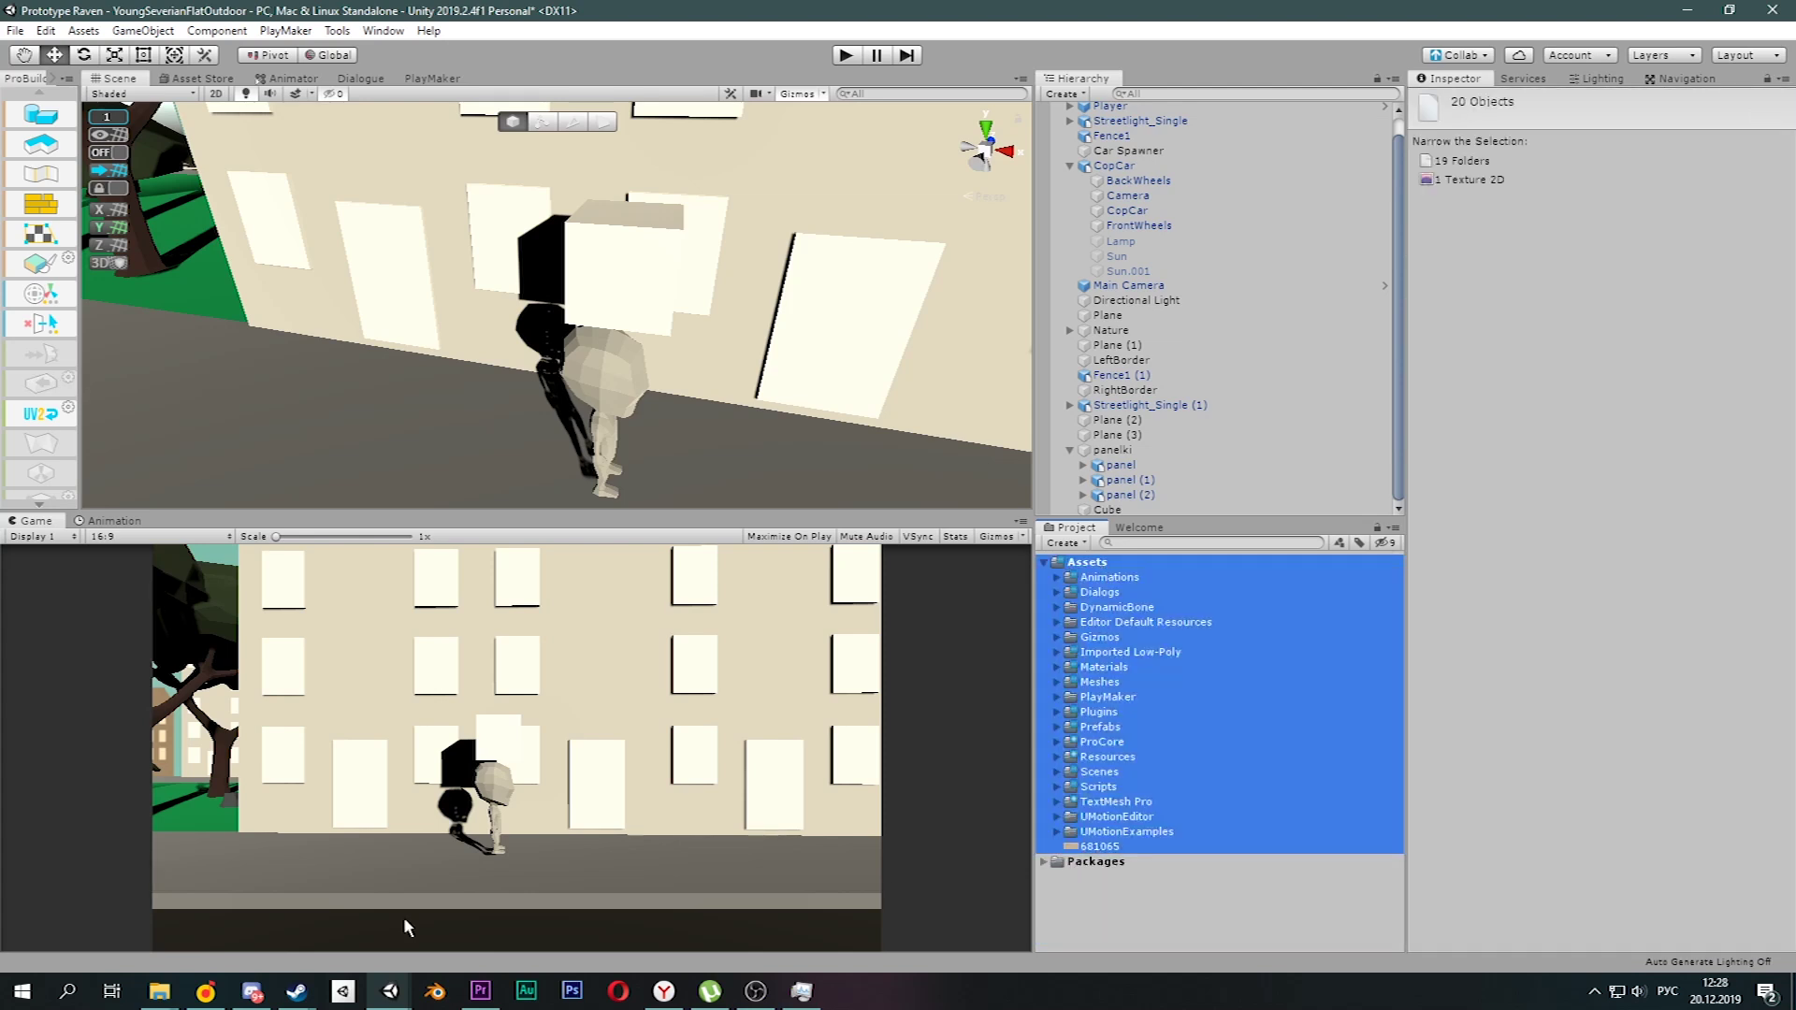
{"action": "left_click", "coordinate": [159, 992]}
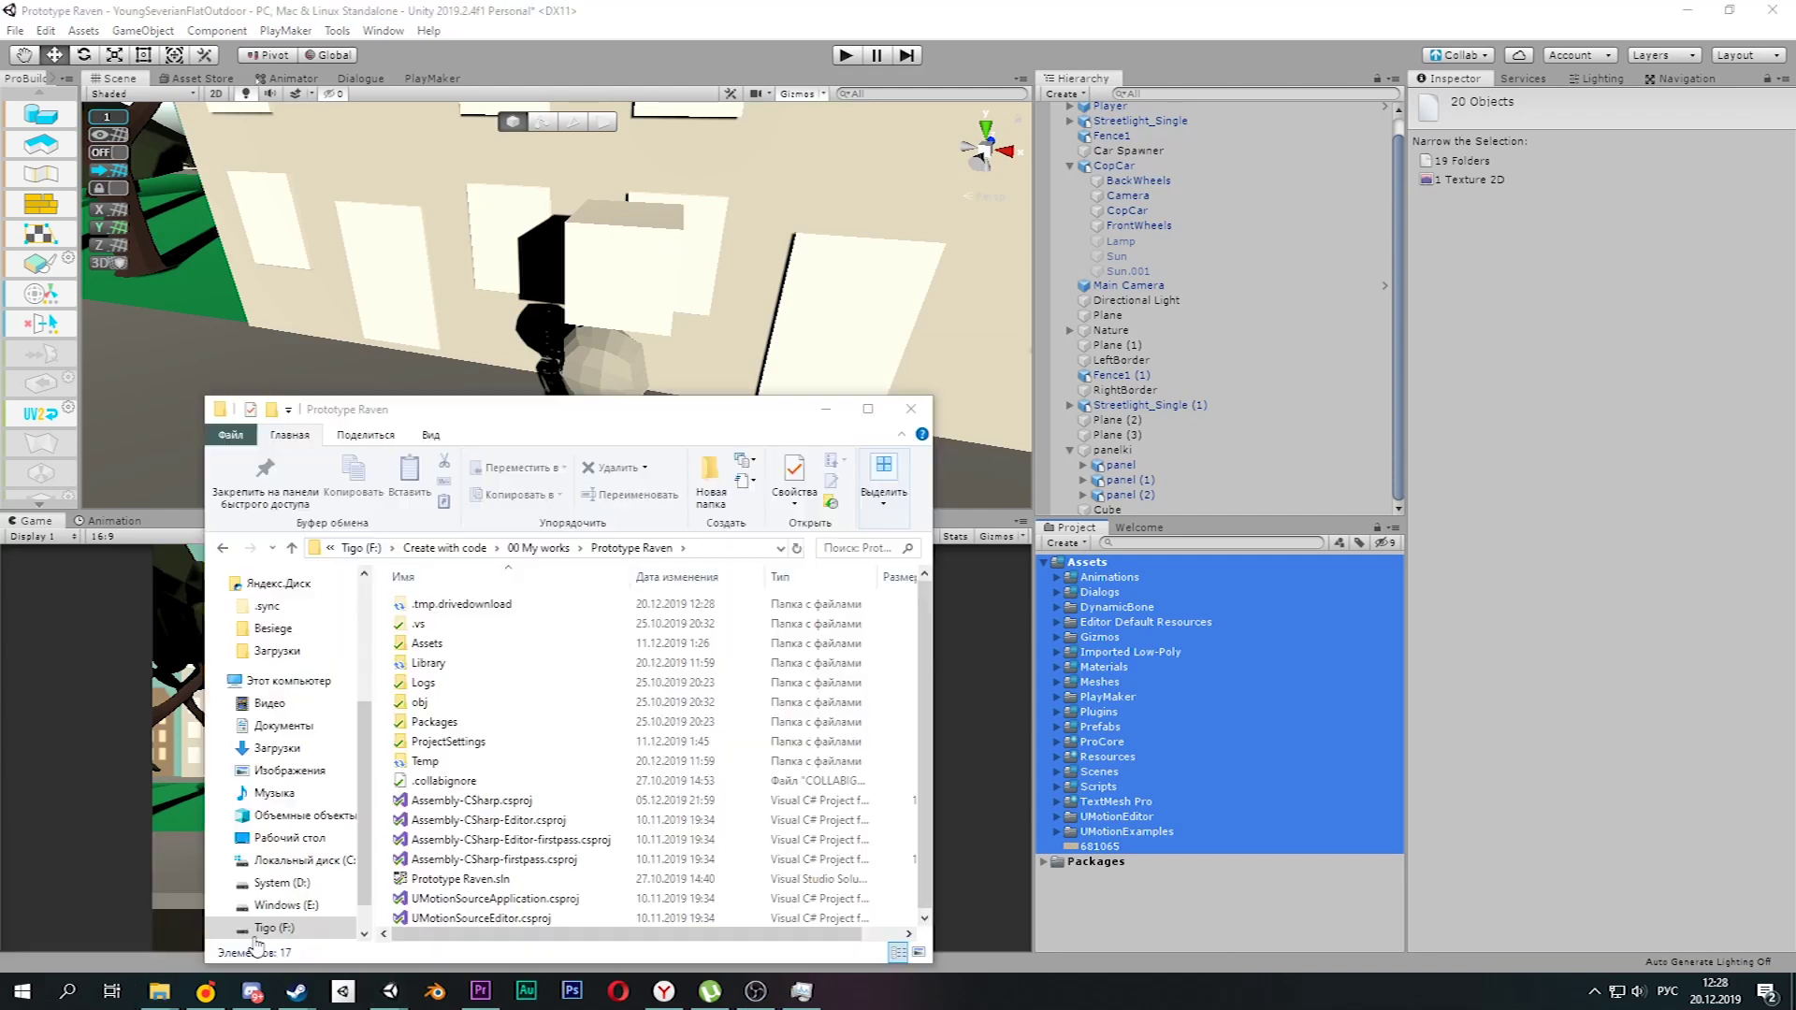
{"action": "double_click", "coordinate": [479, 644]}
{"action": "scroll", "coordinate": [479, 644], "scroll_direction": "down", "scroll_amount": 5}
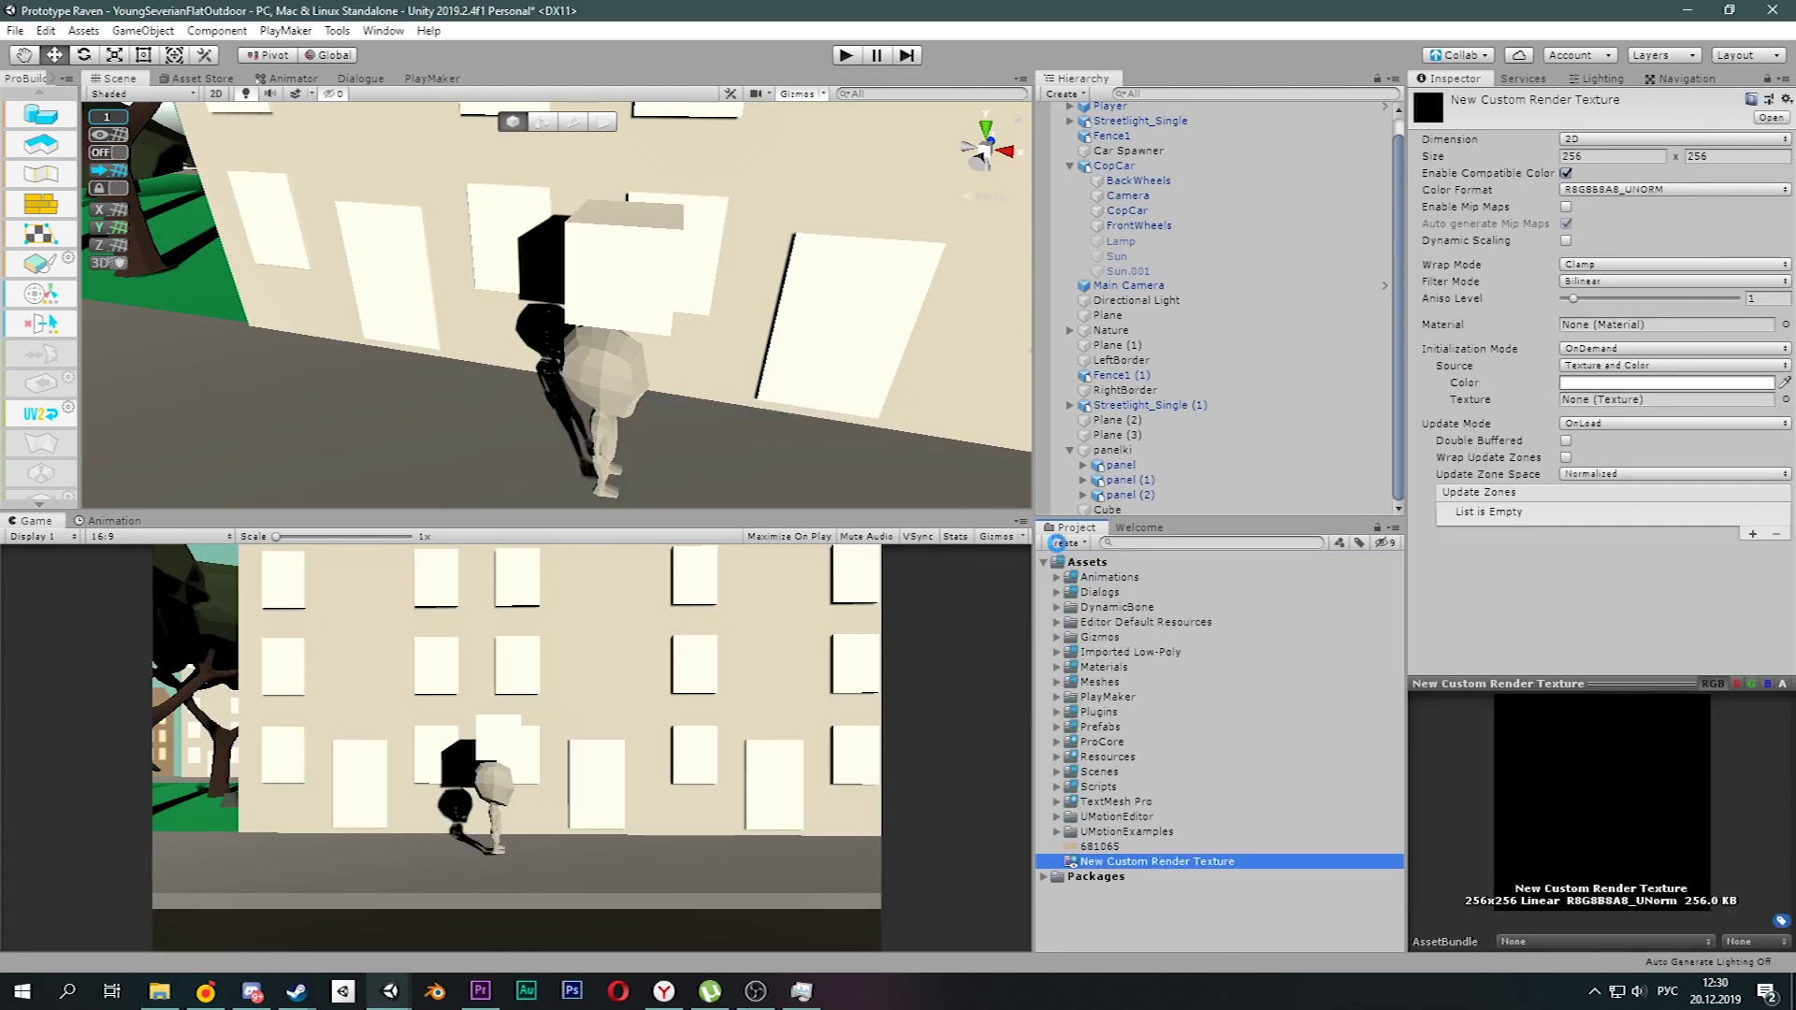
{"action": "left_click", "coordinate": [1061, 543]}
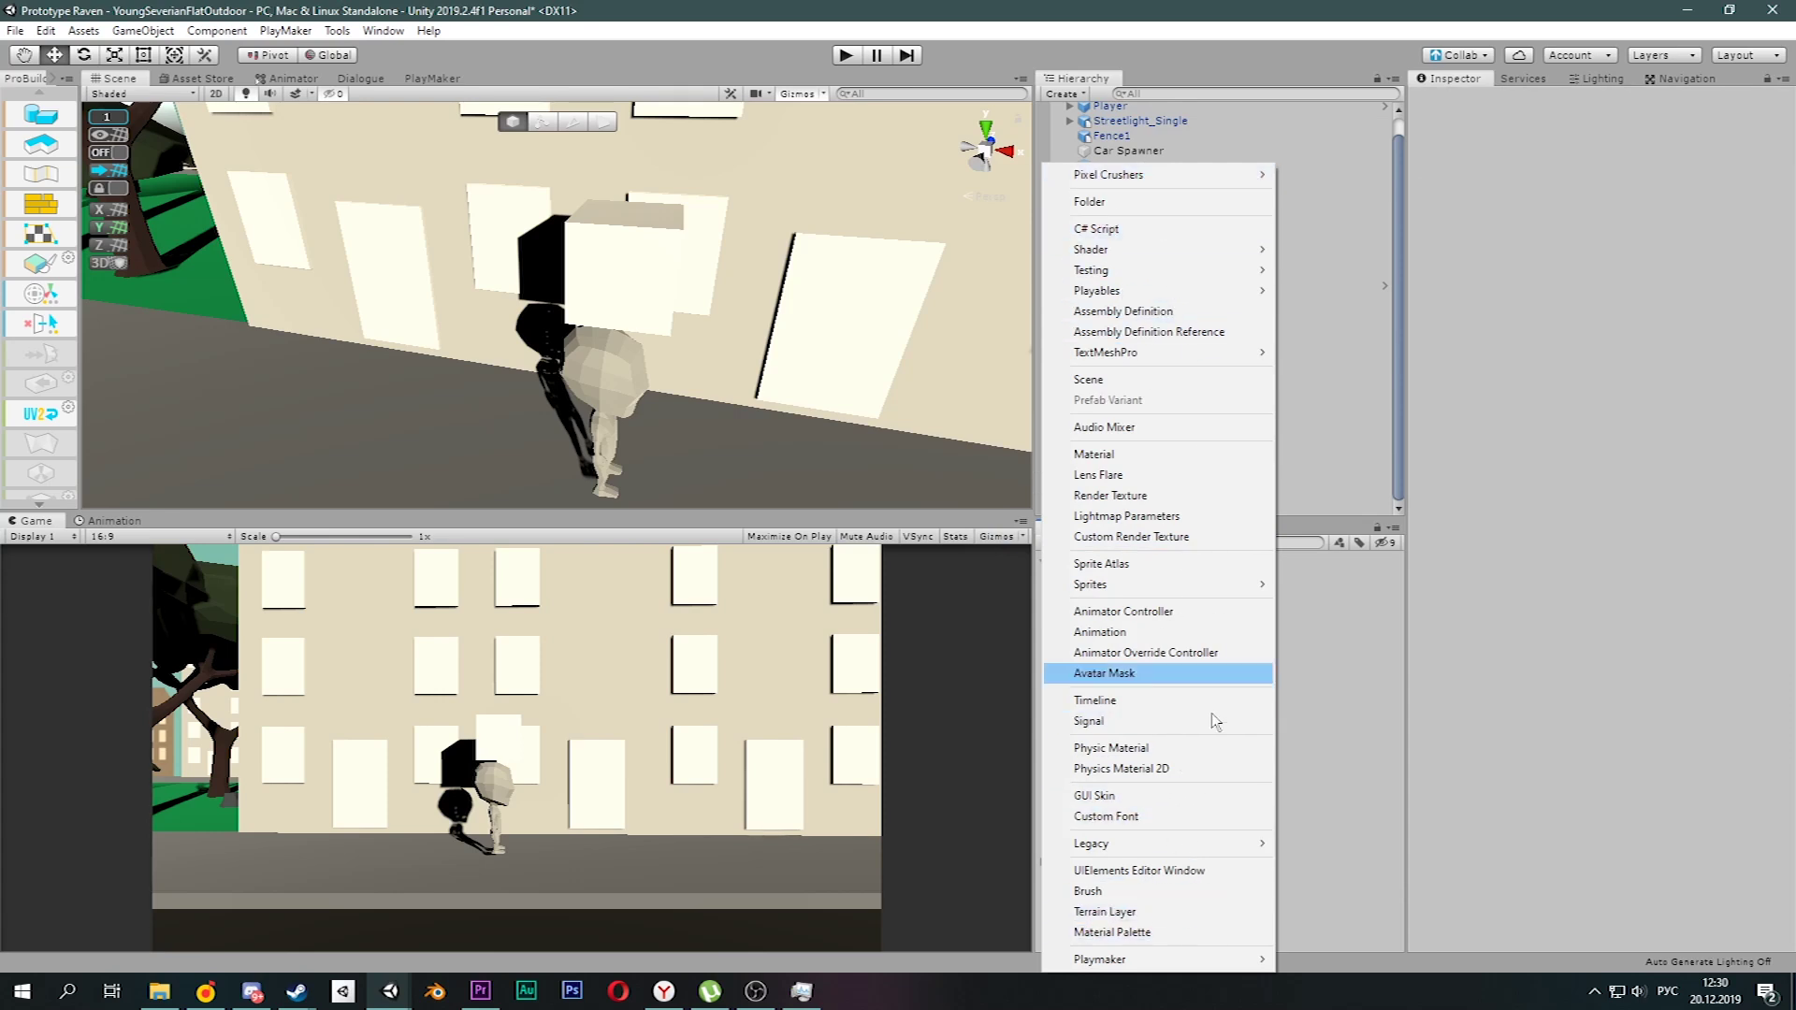
{"action": "left_click", "coordinate": [1541, 831]}
{"action": "left_click", "coordinate": [1336, 543]}
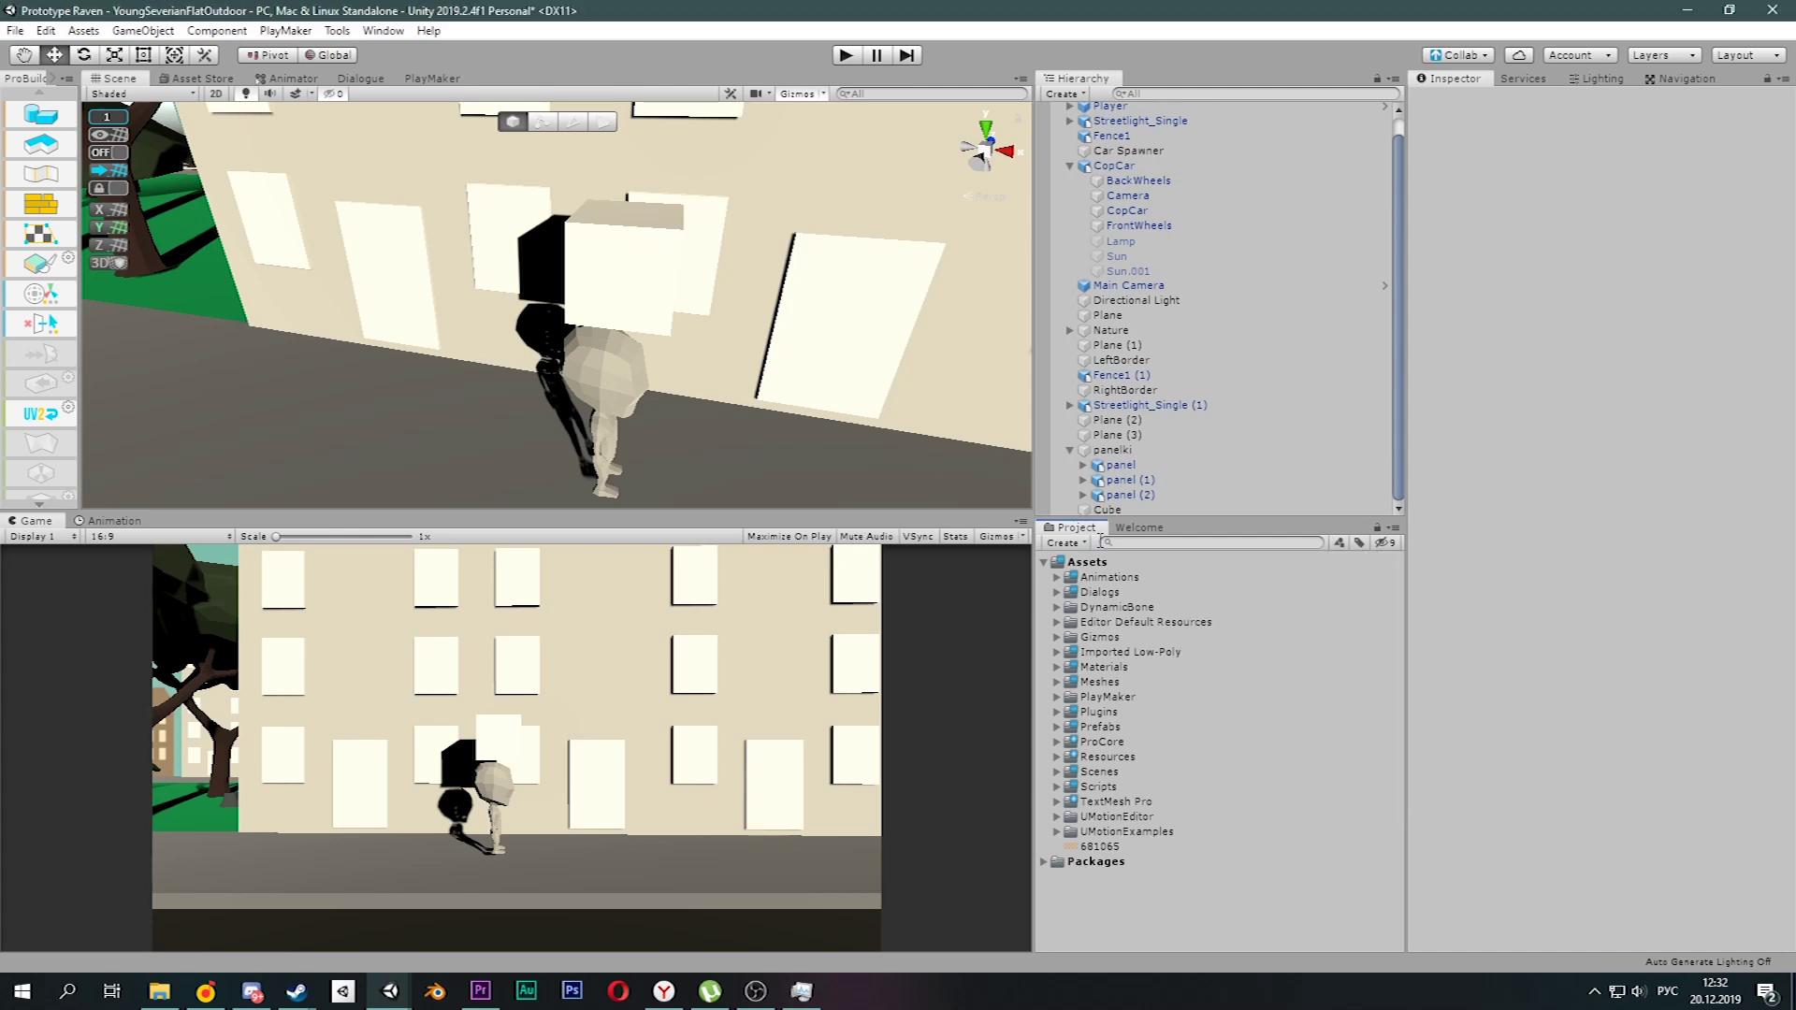
Switch the Project window to Two Column Layout and view the Editor Default Resources folder contents.
{"action": "right_click", "coordinate": [1083, 525]}
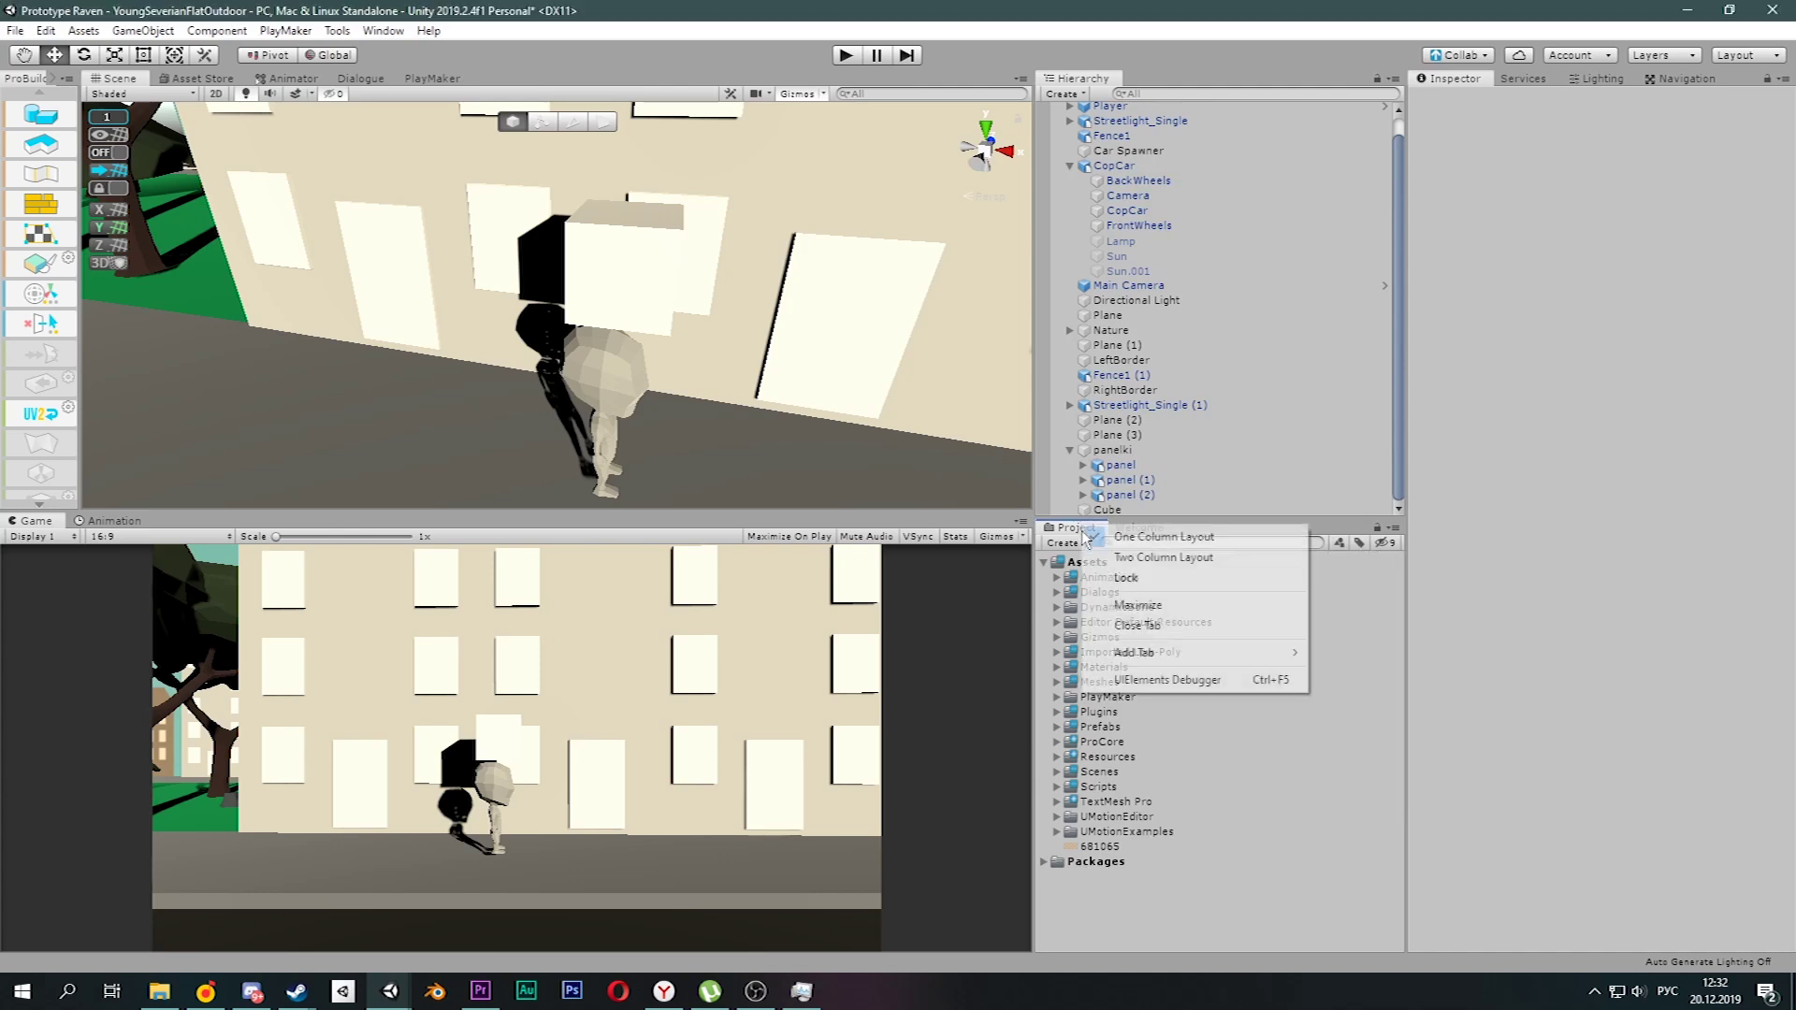
{"action": "left_click", "coordinate": [1158, 559]}
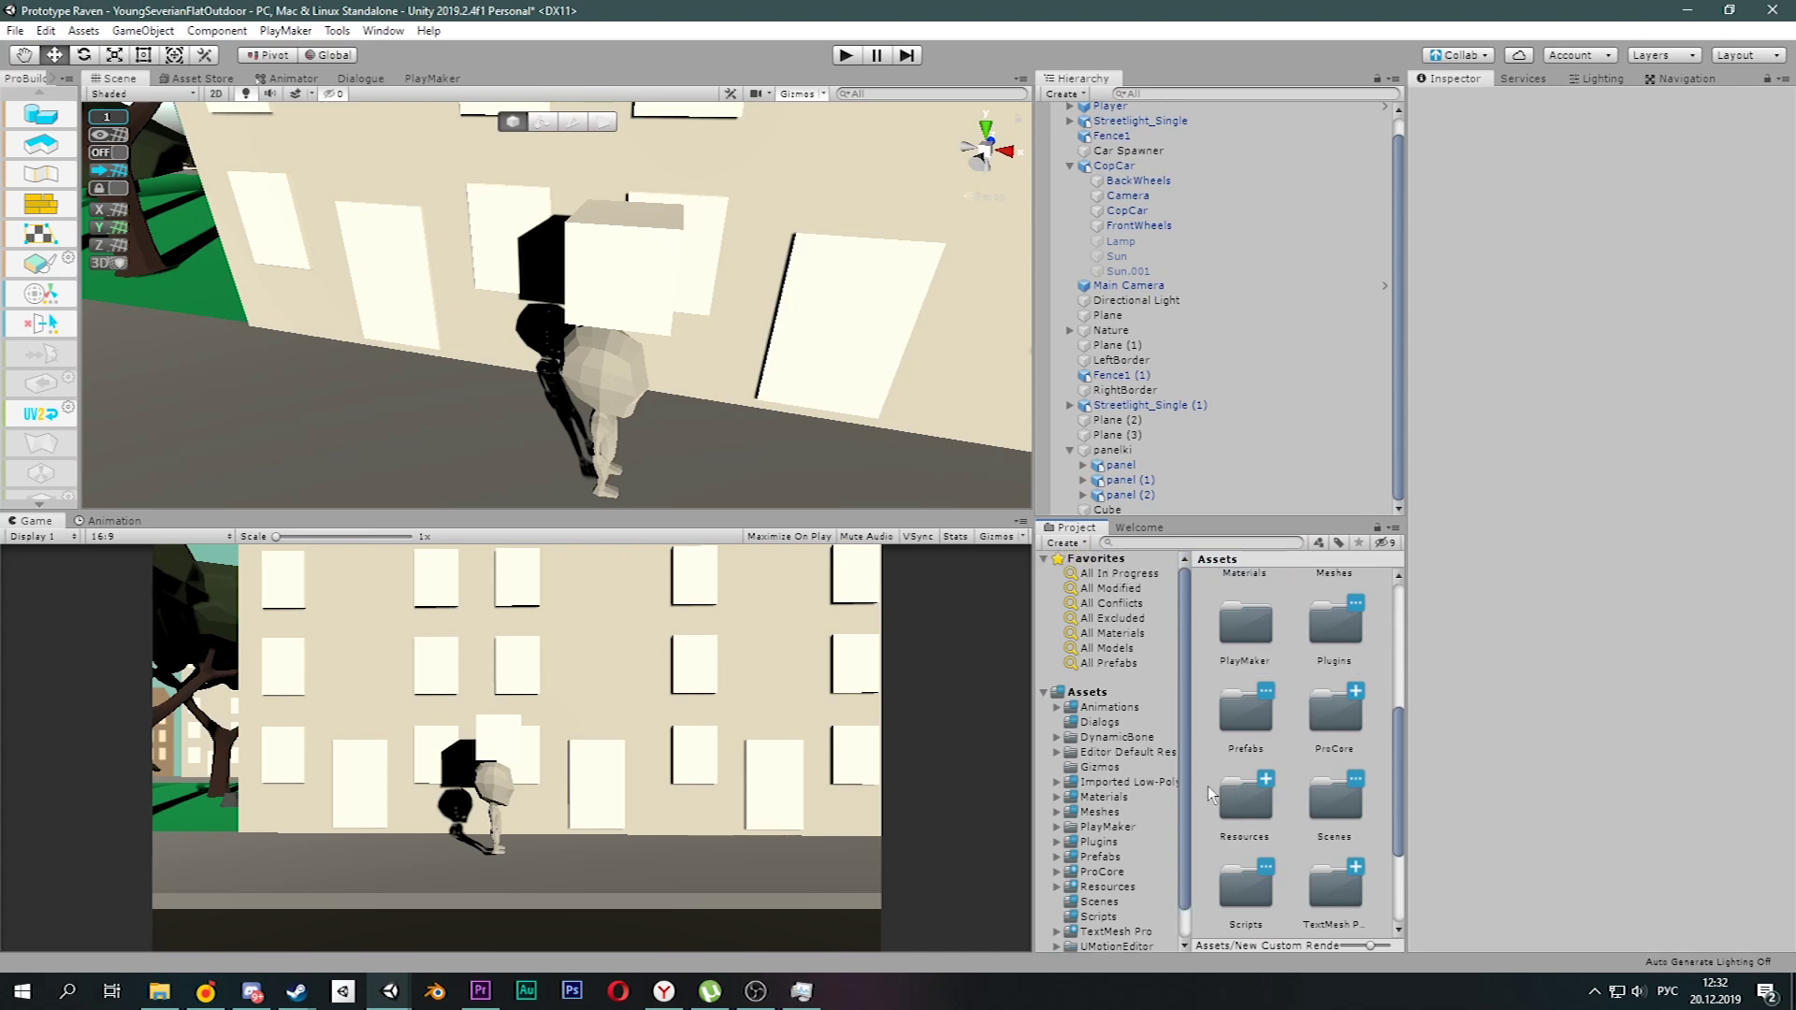
{"action": "scroll", "coordinate": [1221, 703], "scroll_direction": "up", "scroll_amount": 3}
{"action": "left_click", "coordinate": [1113, 752]}
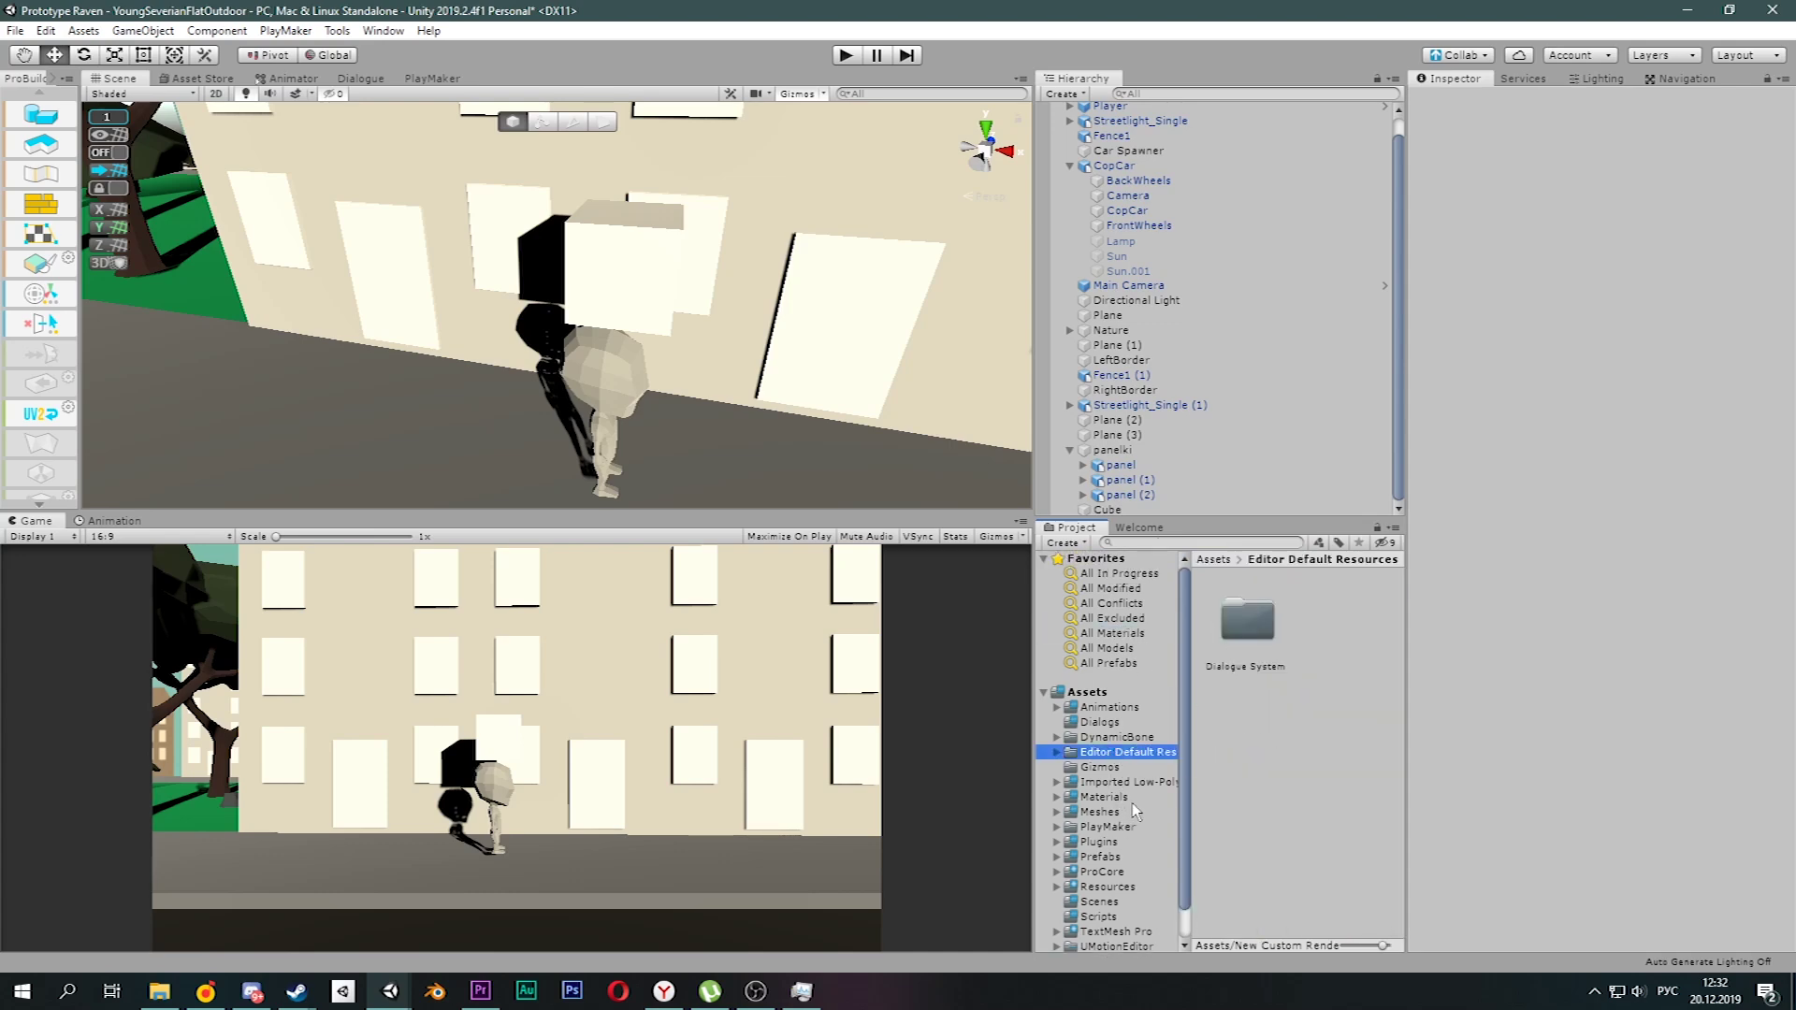
{"action": "left_click", "coordinate": [1127, 797]}
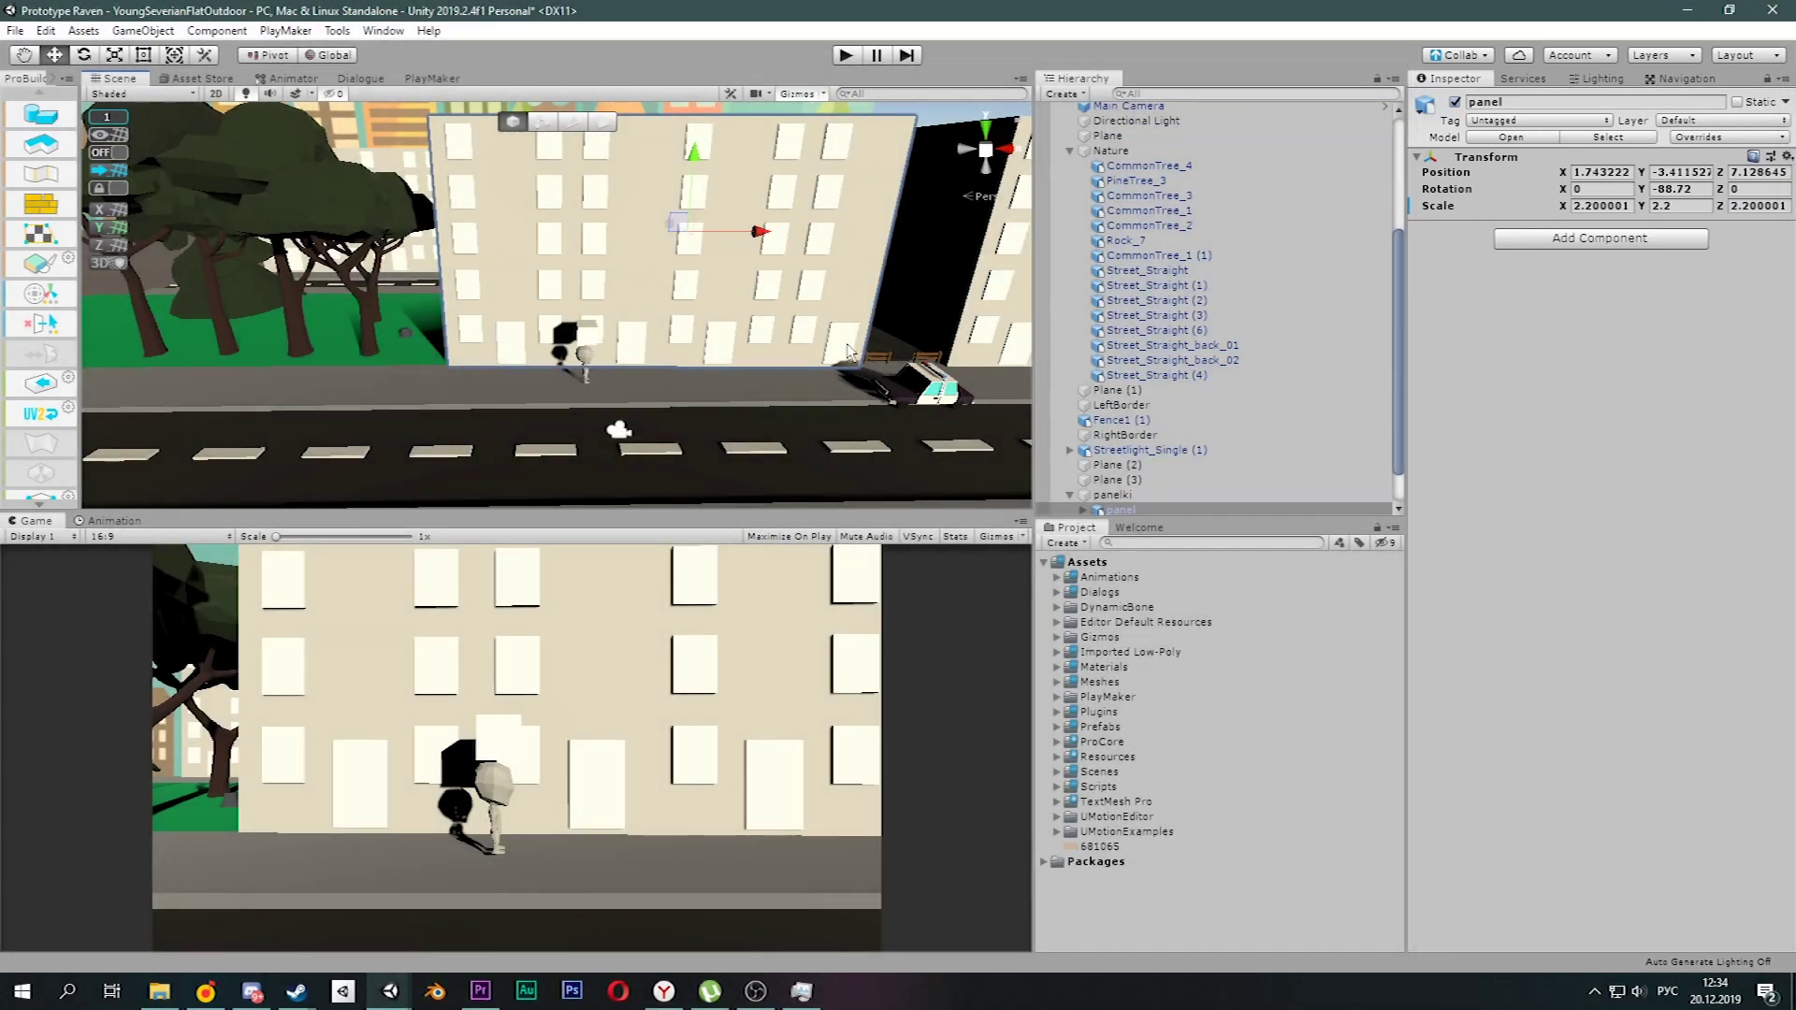
Select the road pieces and cop car, move the camera close to the building, and select the Player.
{"action": "left_click", "coordinate": [796, 432]}
{"action": "left_click", "coordinate": [937, 385]}
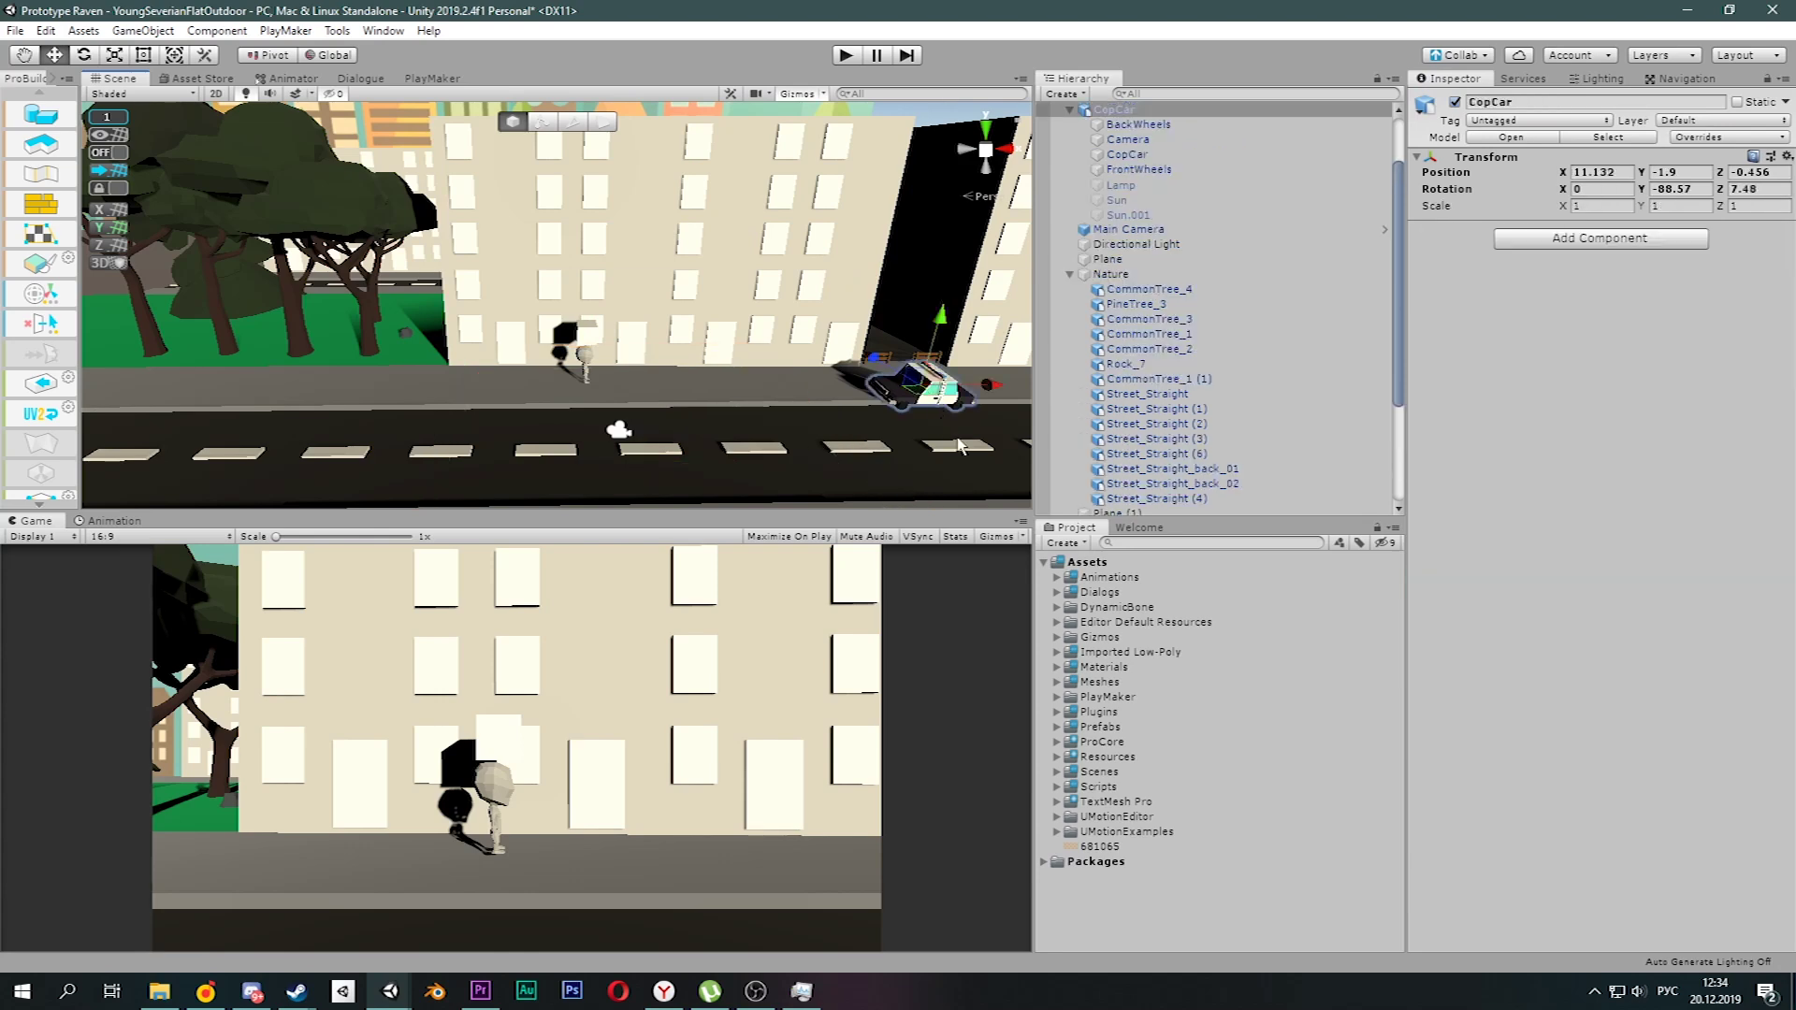
{"action": "left_click", "coordinate": [959, 446]}
{"action": "right_click_drag", "start_coordinate": [951, 270], "coordinate": [458, 274]}
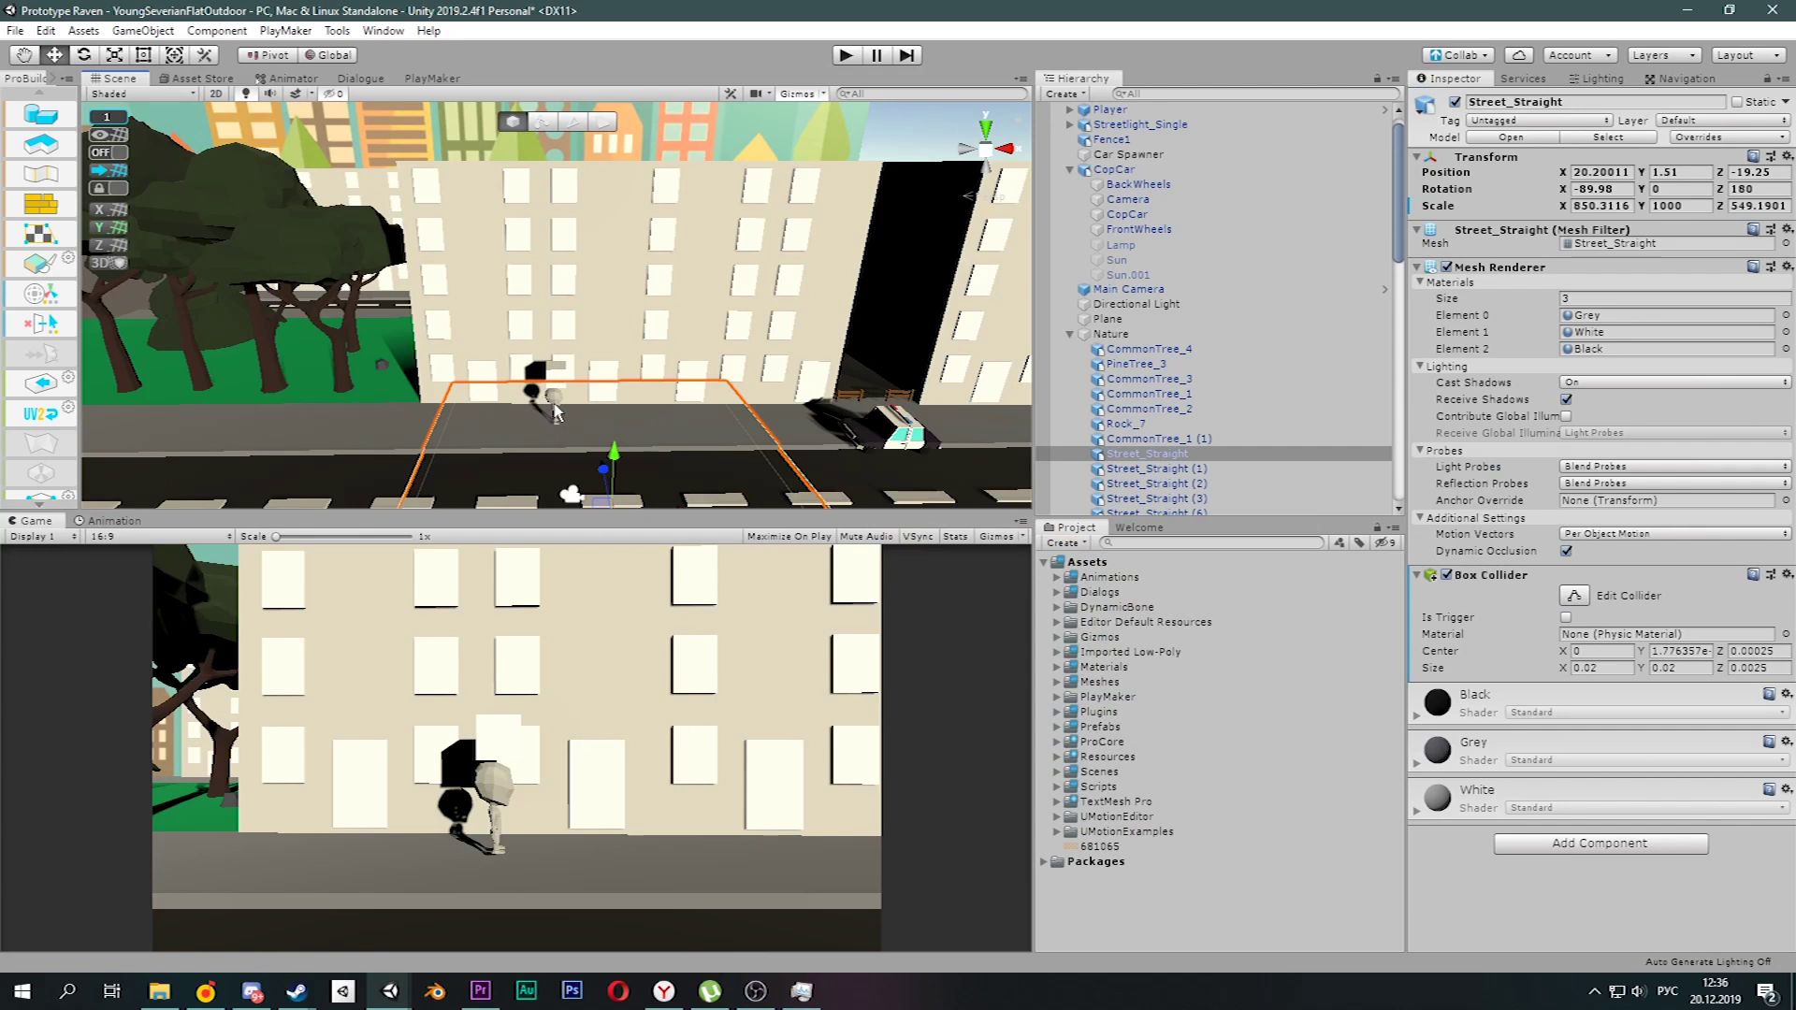
{"action": "left_click", "coordinate": [557, 413]}
Browse the Player's Add Component categories Physics 2D, Dynamic Bone and Audio.
{"action": "scroll", "coordinate": [1421, 711], "scroll_direction": "down", "scroll_amount": 1}
{"action": "left_click", "coordinate": [1590, 926]}
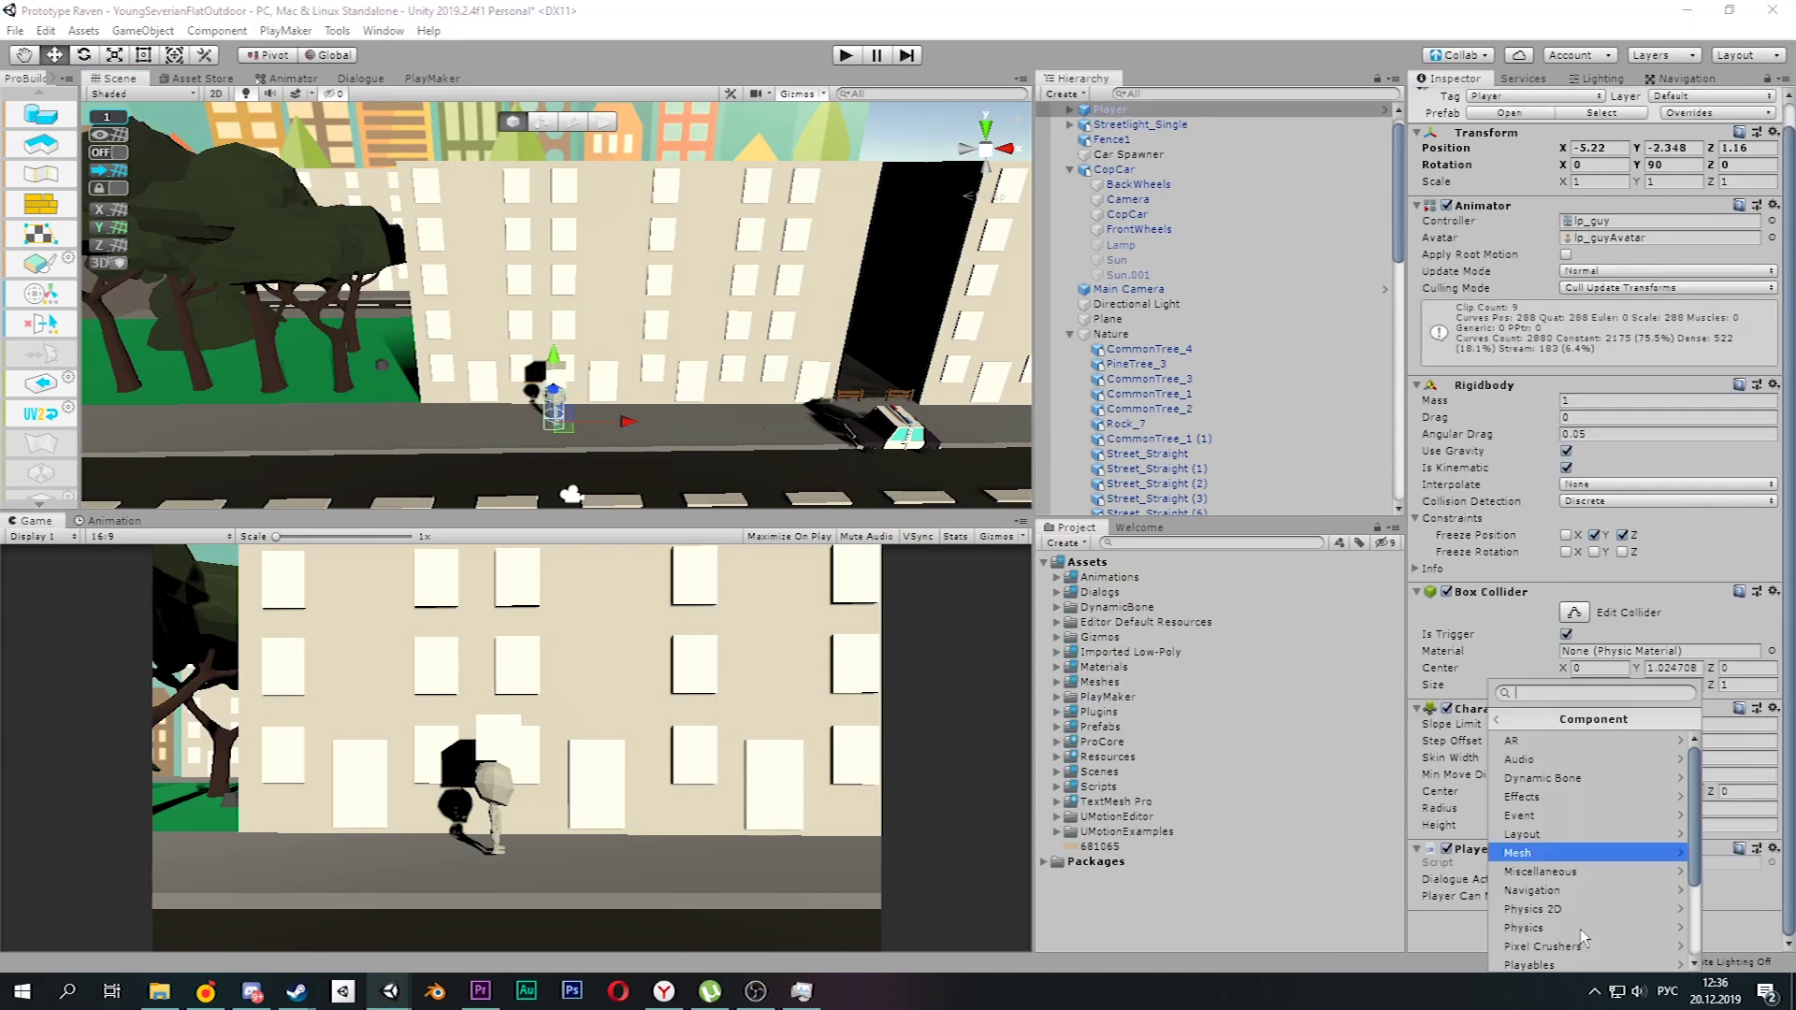
{"action": "left_click", "coordinate": [1579, 907]}
{"action": "left_click", "coordinate": [1496, 719]}
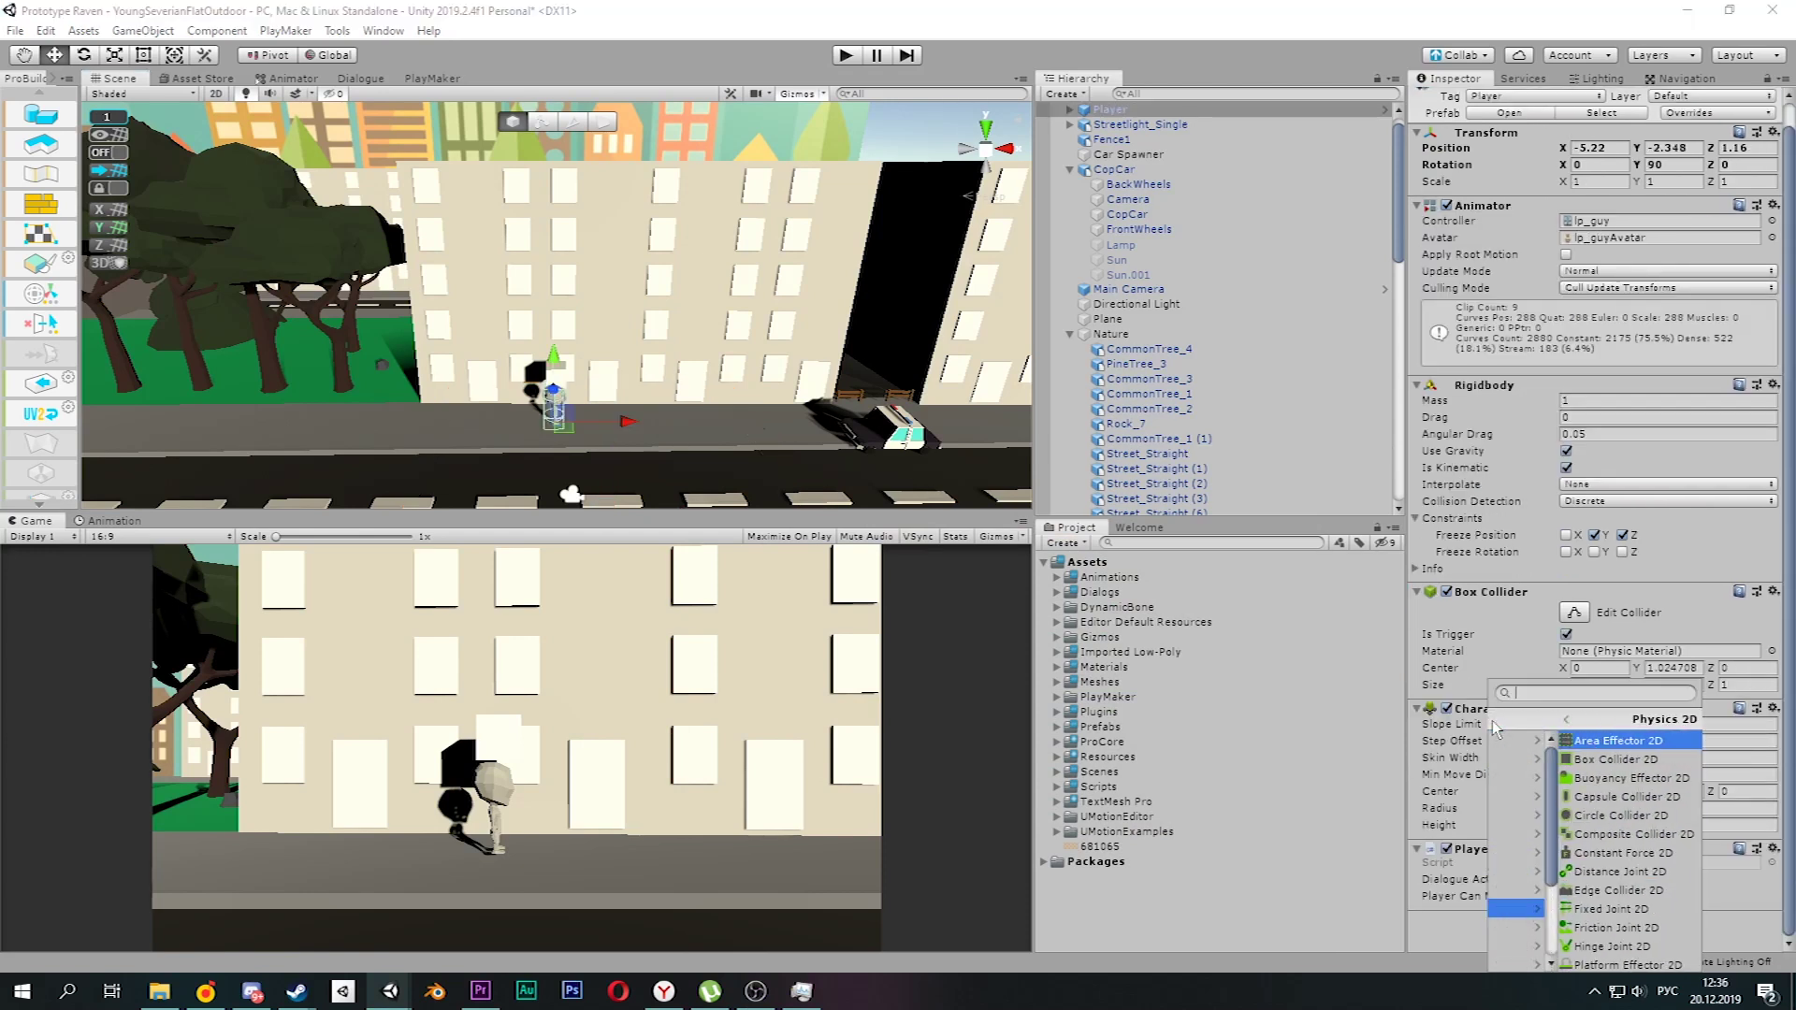
{"action": "left_click", "coordinate": [1534, 777]}
{"action": "left_click", "coordinate": [1497, 719]}
{"action": "left_click", "coordinate": [1534, 759]}
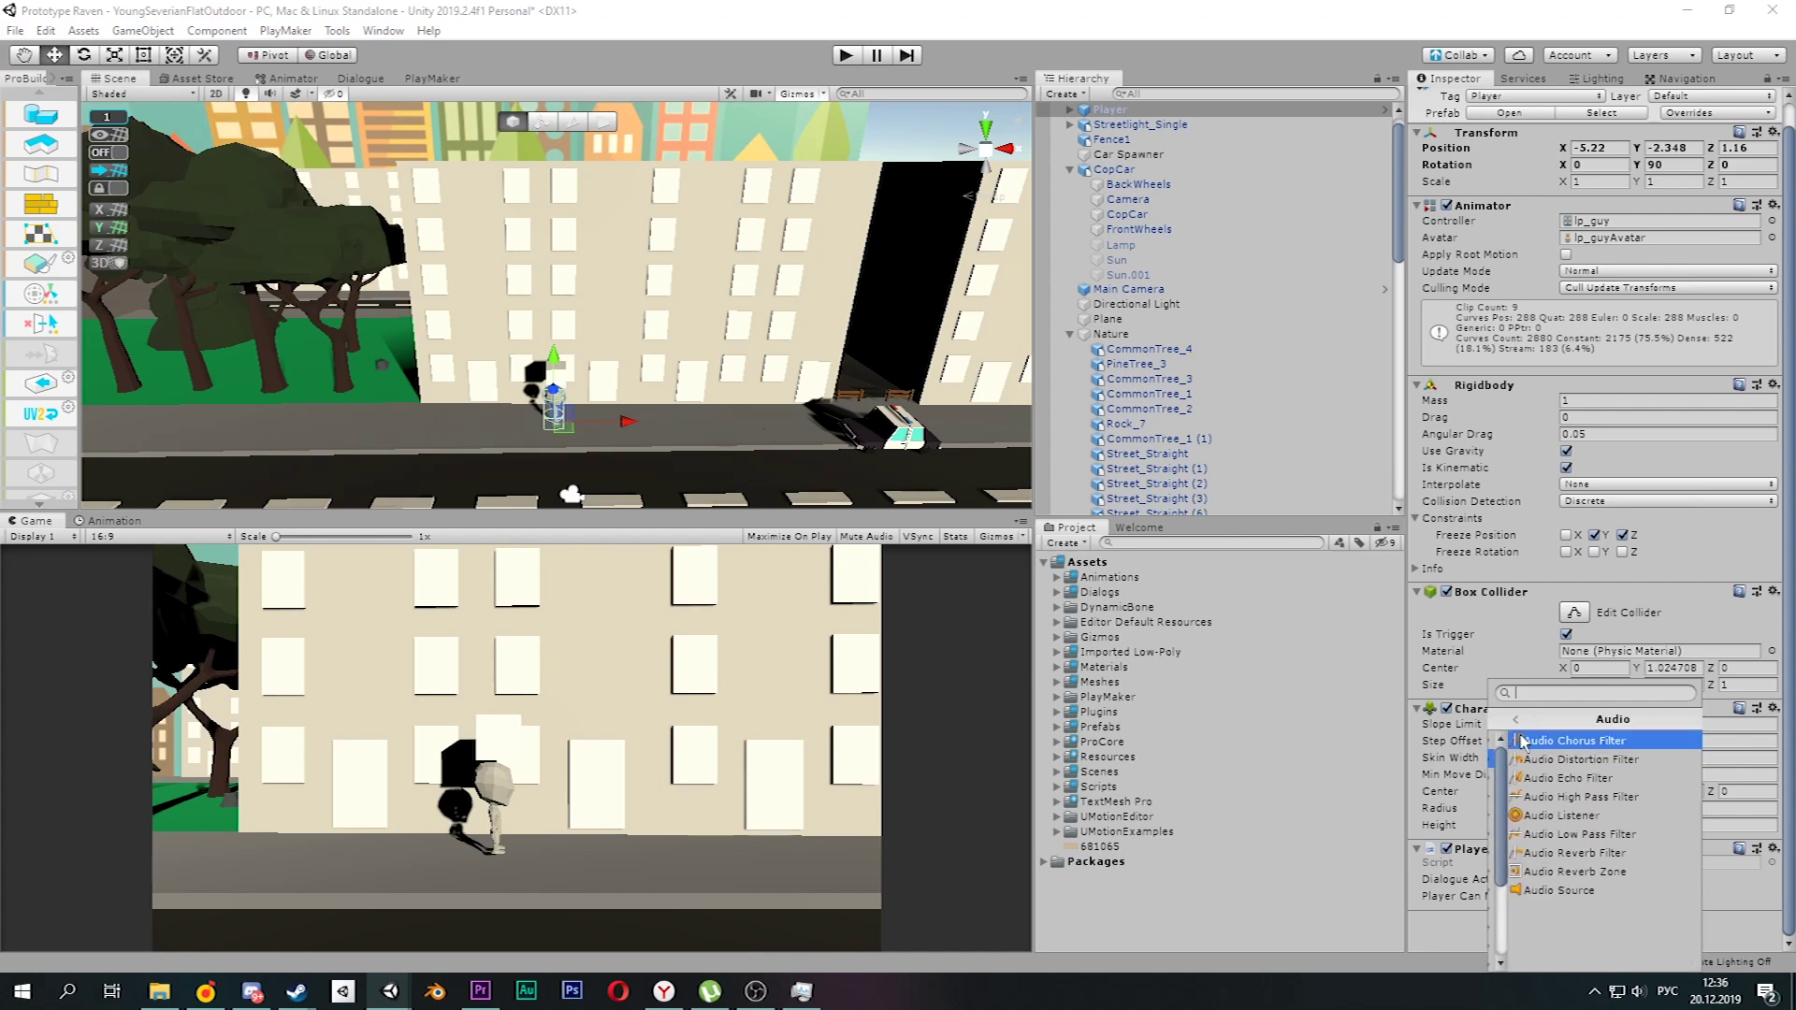
{"action": "left_click", "coordinate": [1497, 719]}
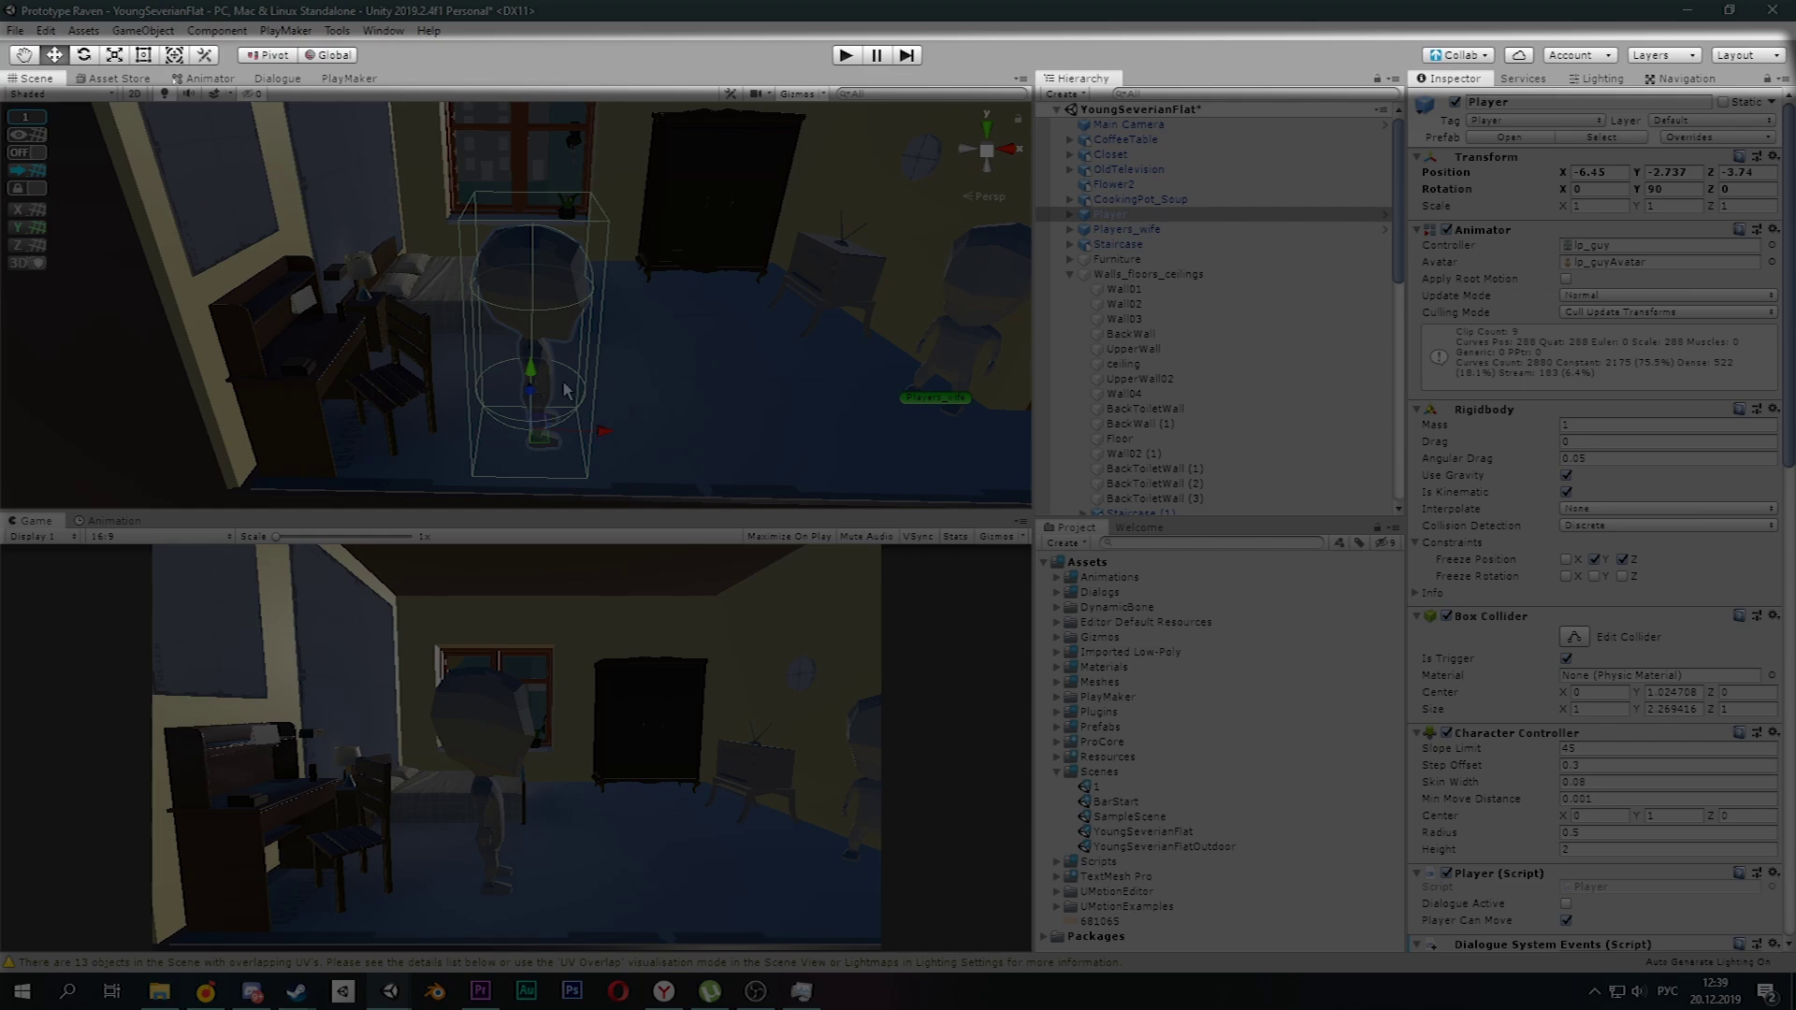
Raise the Player slightly, then switch to the Rotate and Scale tools.
{"action": "mouse_move", "coordinate": [533, 372]}
{"action": "left_mouse_down"}
{"action": "mouse_move", "coordinate": [533, 323]}
{"action": "mouse_move", "coordinate": [542, 440]}
{"action": "left_mouse_up"}
{"action": "key", "text": "e"}
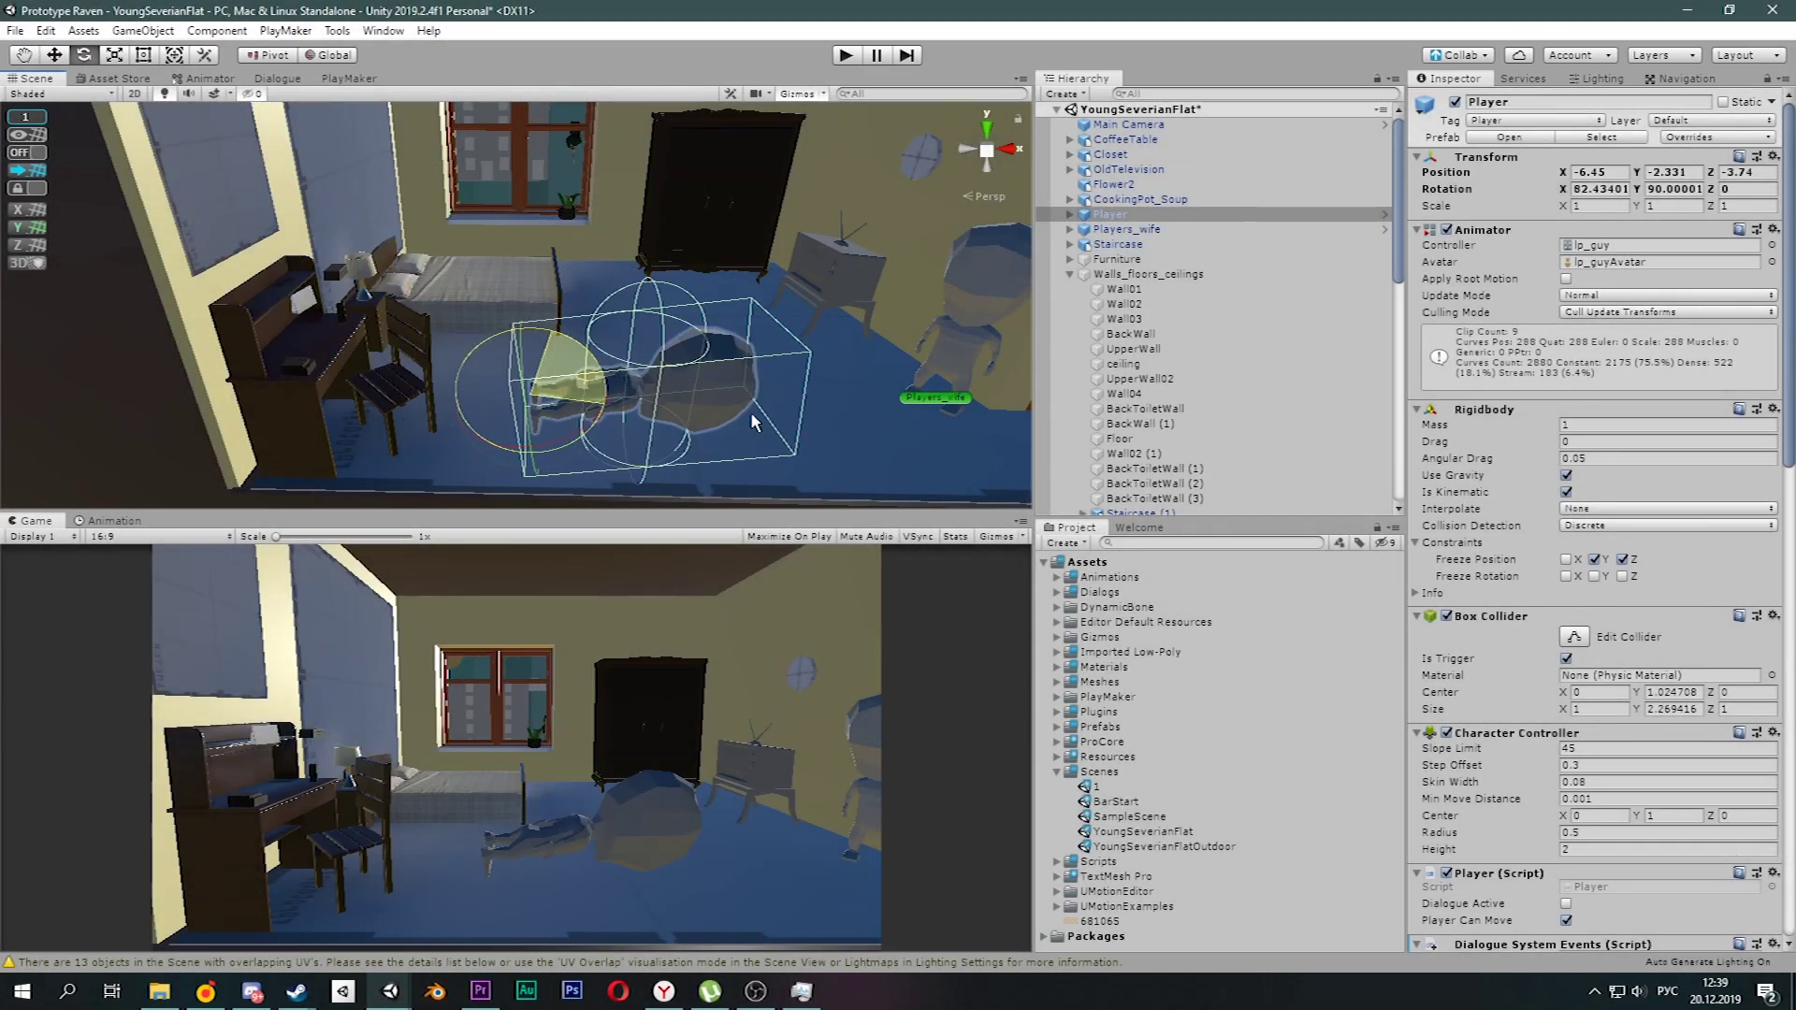
{"action": "left_click", "coordinate": [116, 55]}
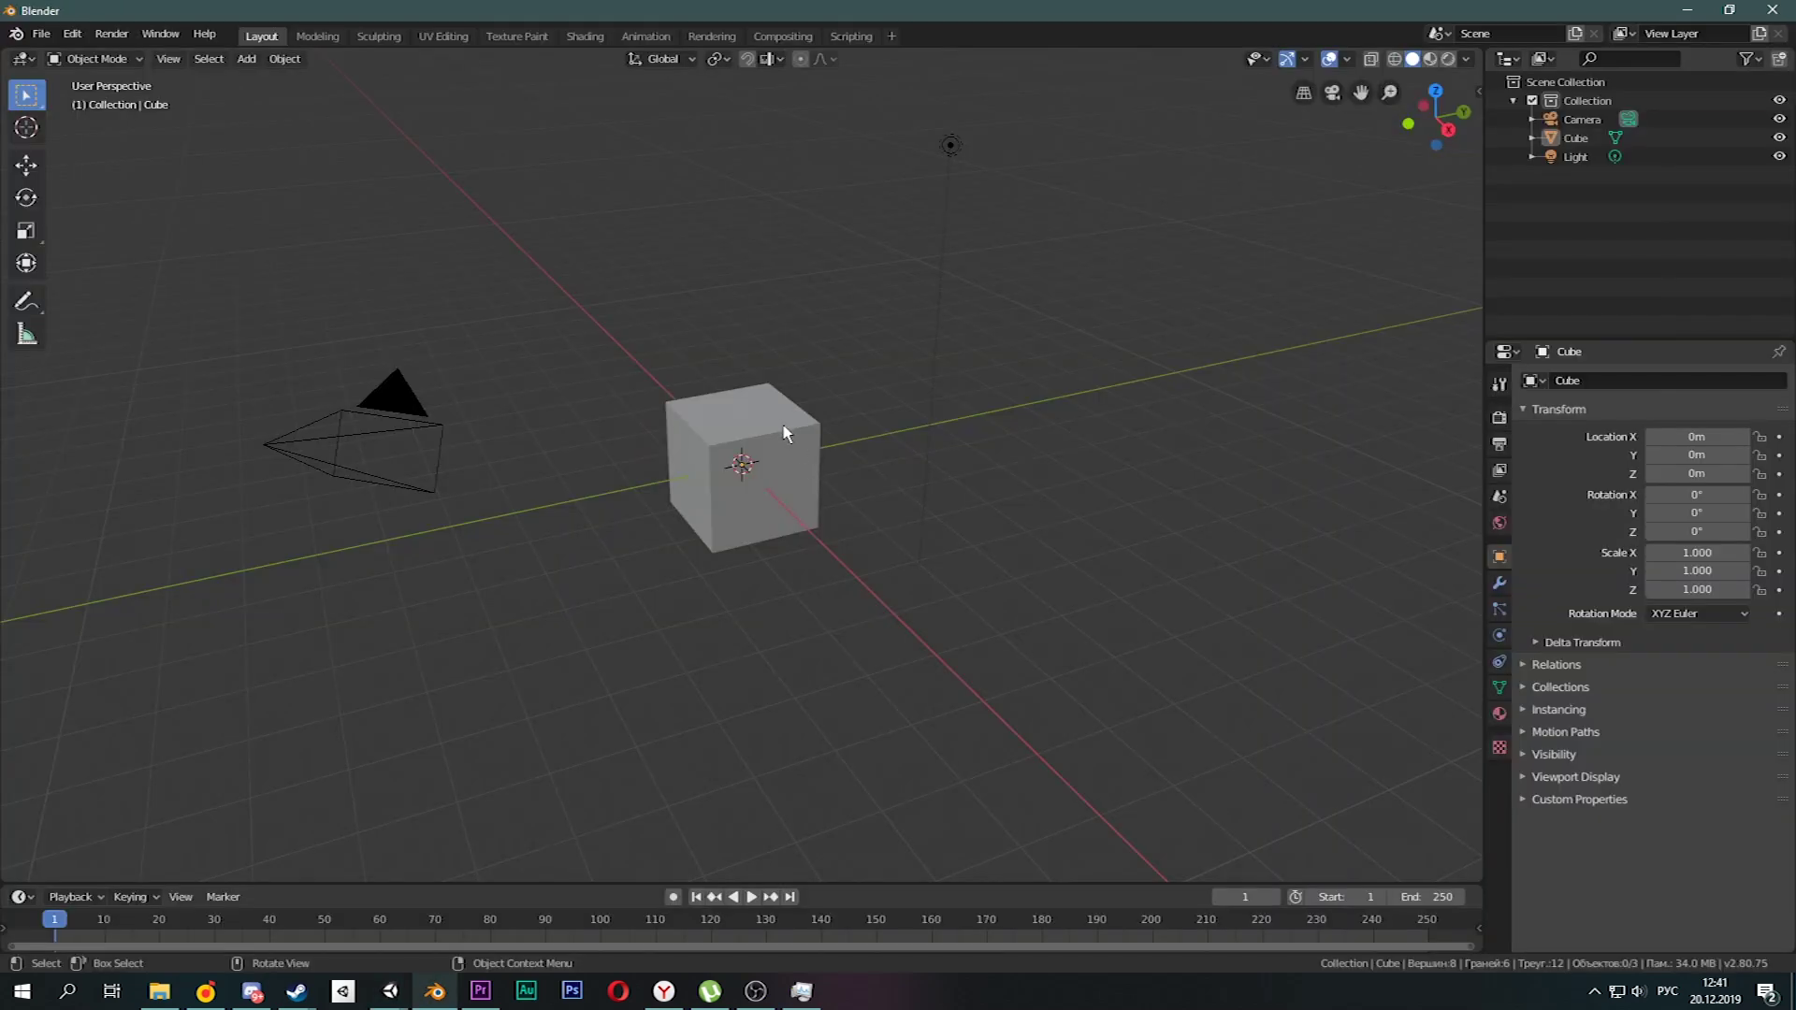
For comparison in Blender, move the default cube with G, cancel, then rotate it with R.
{"action": "left_click", "coordinate": [780, 422]}
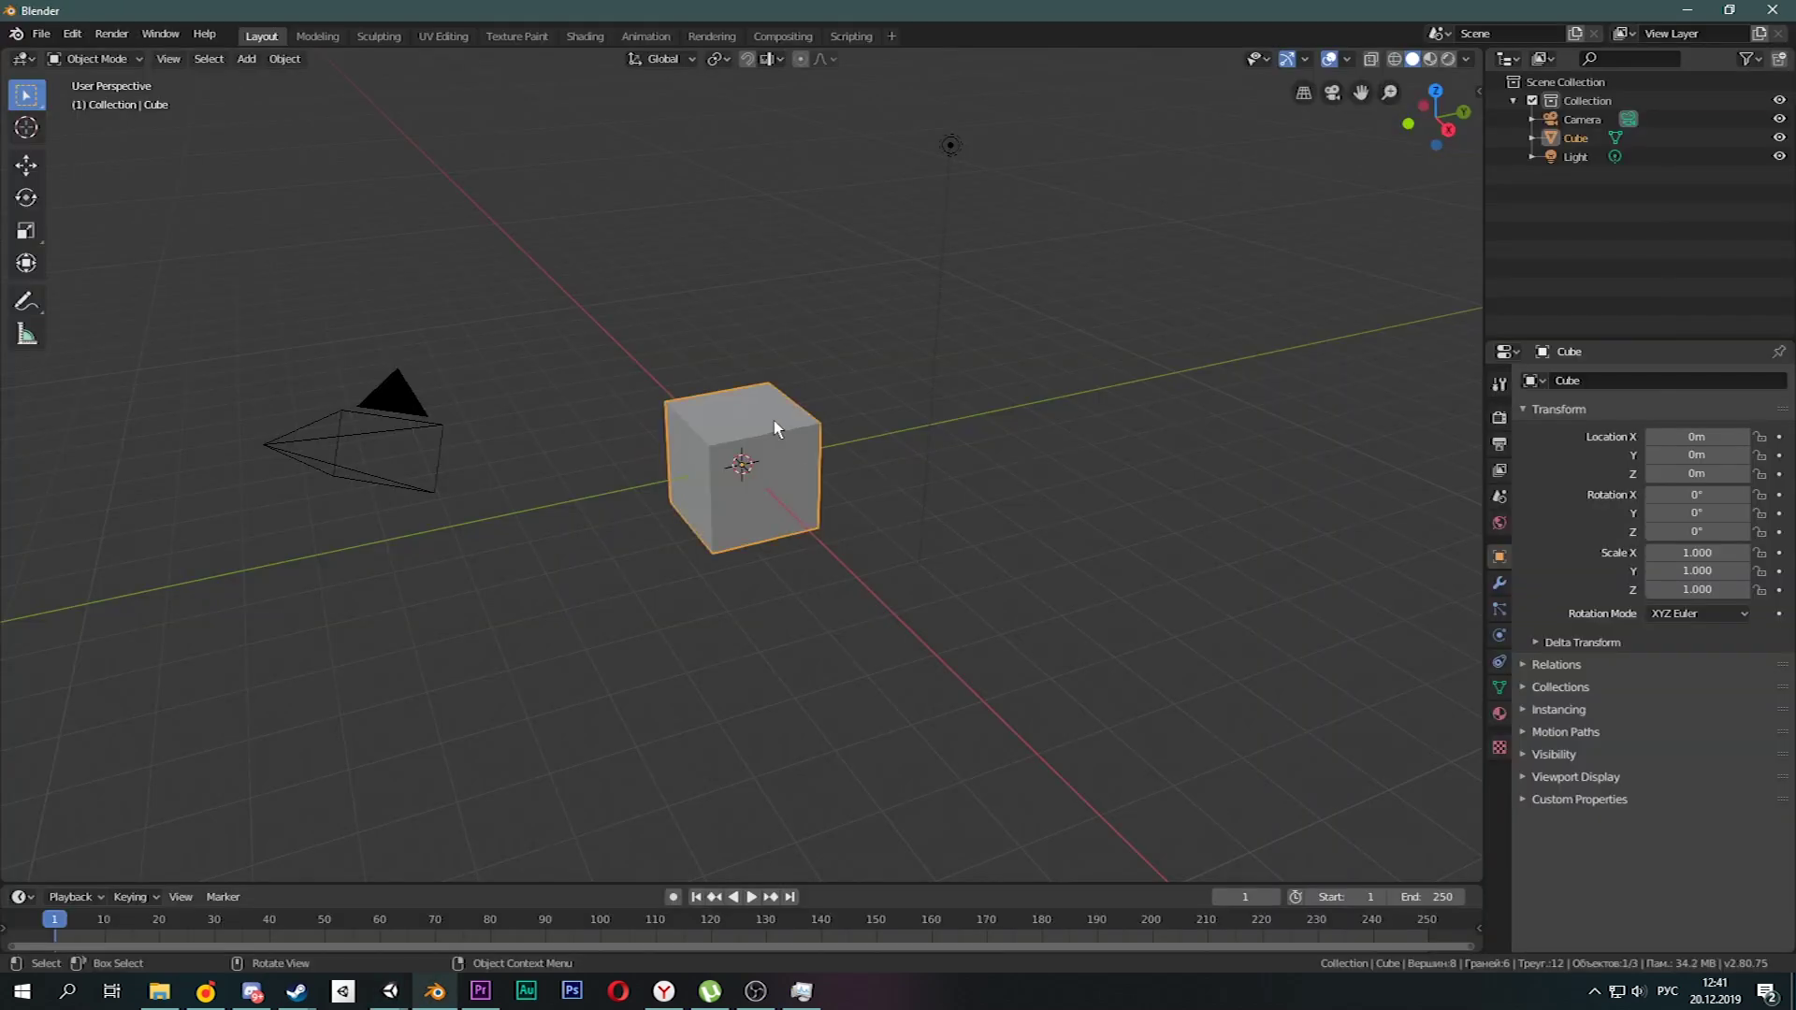
{"action": "key", "text": "g"}
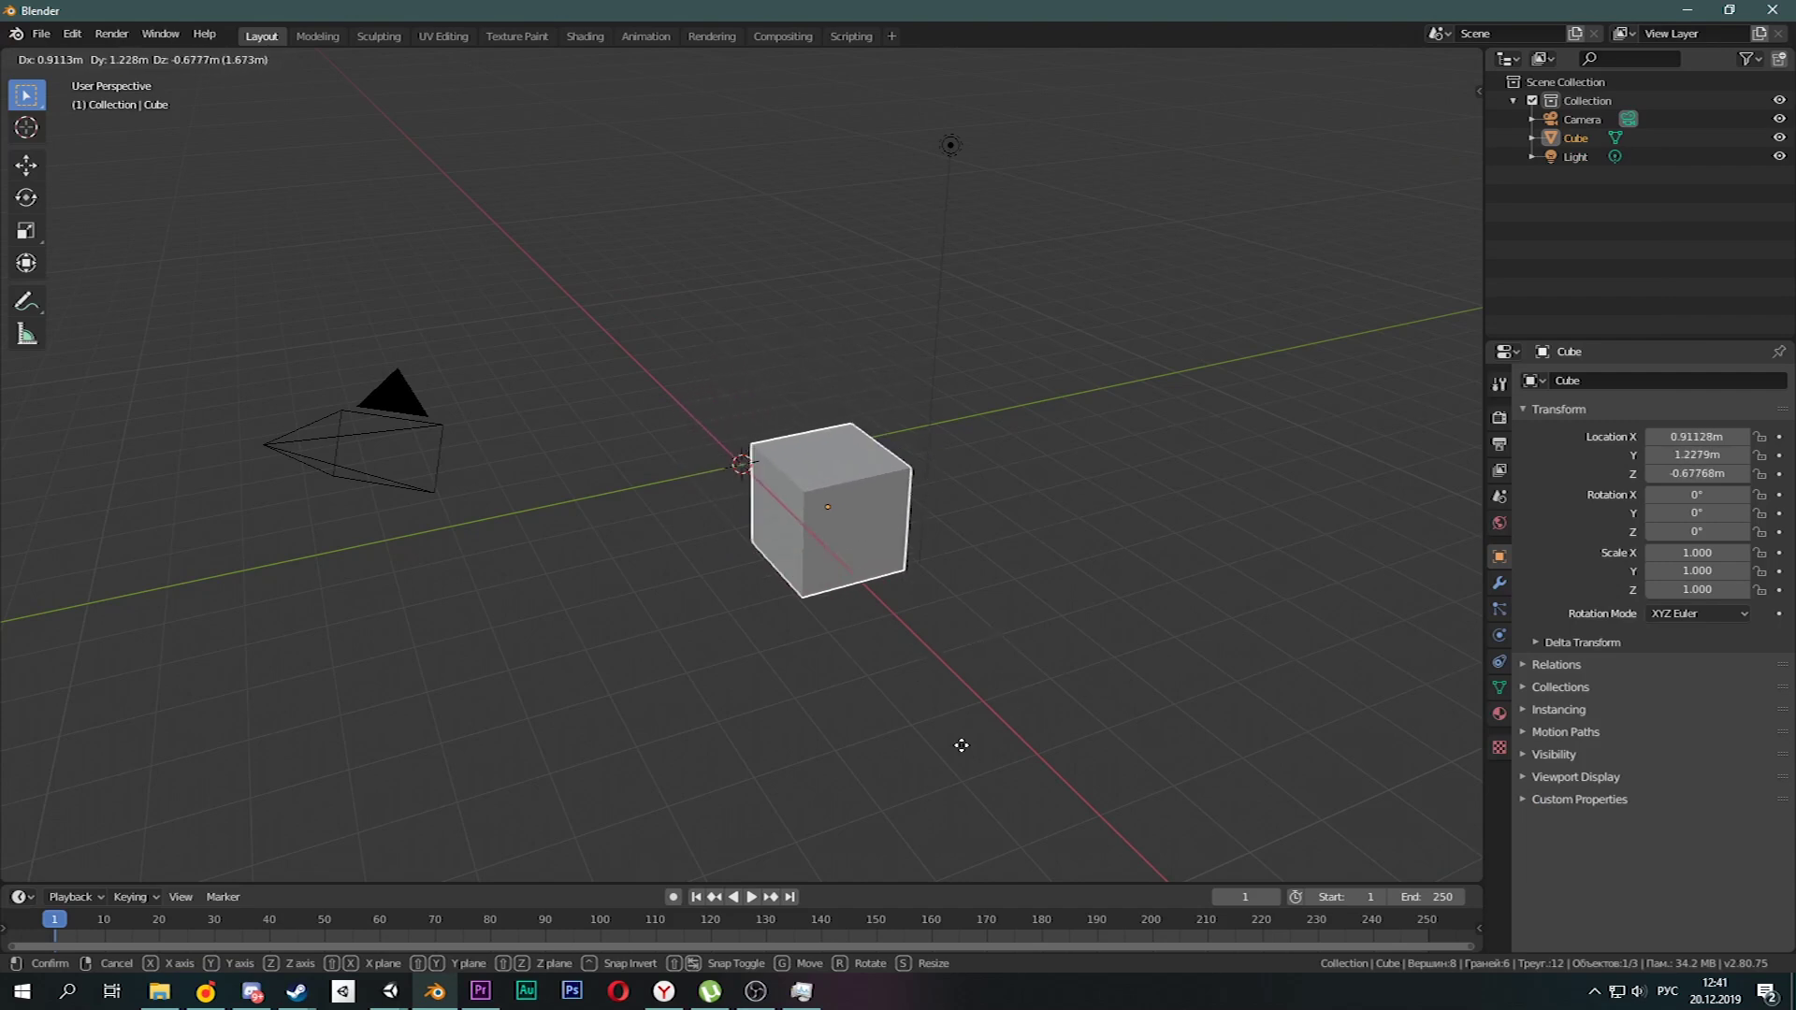
{"action": "right_click", "coordinate": [991, 734]}
{"action": "key", "text": "r"}
{"action": "left_click", "coordinate": [819, 274]}
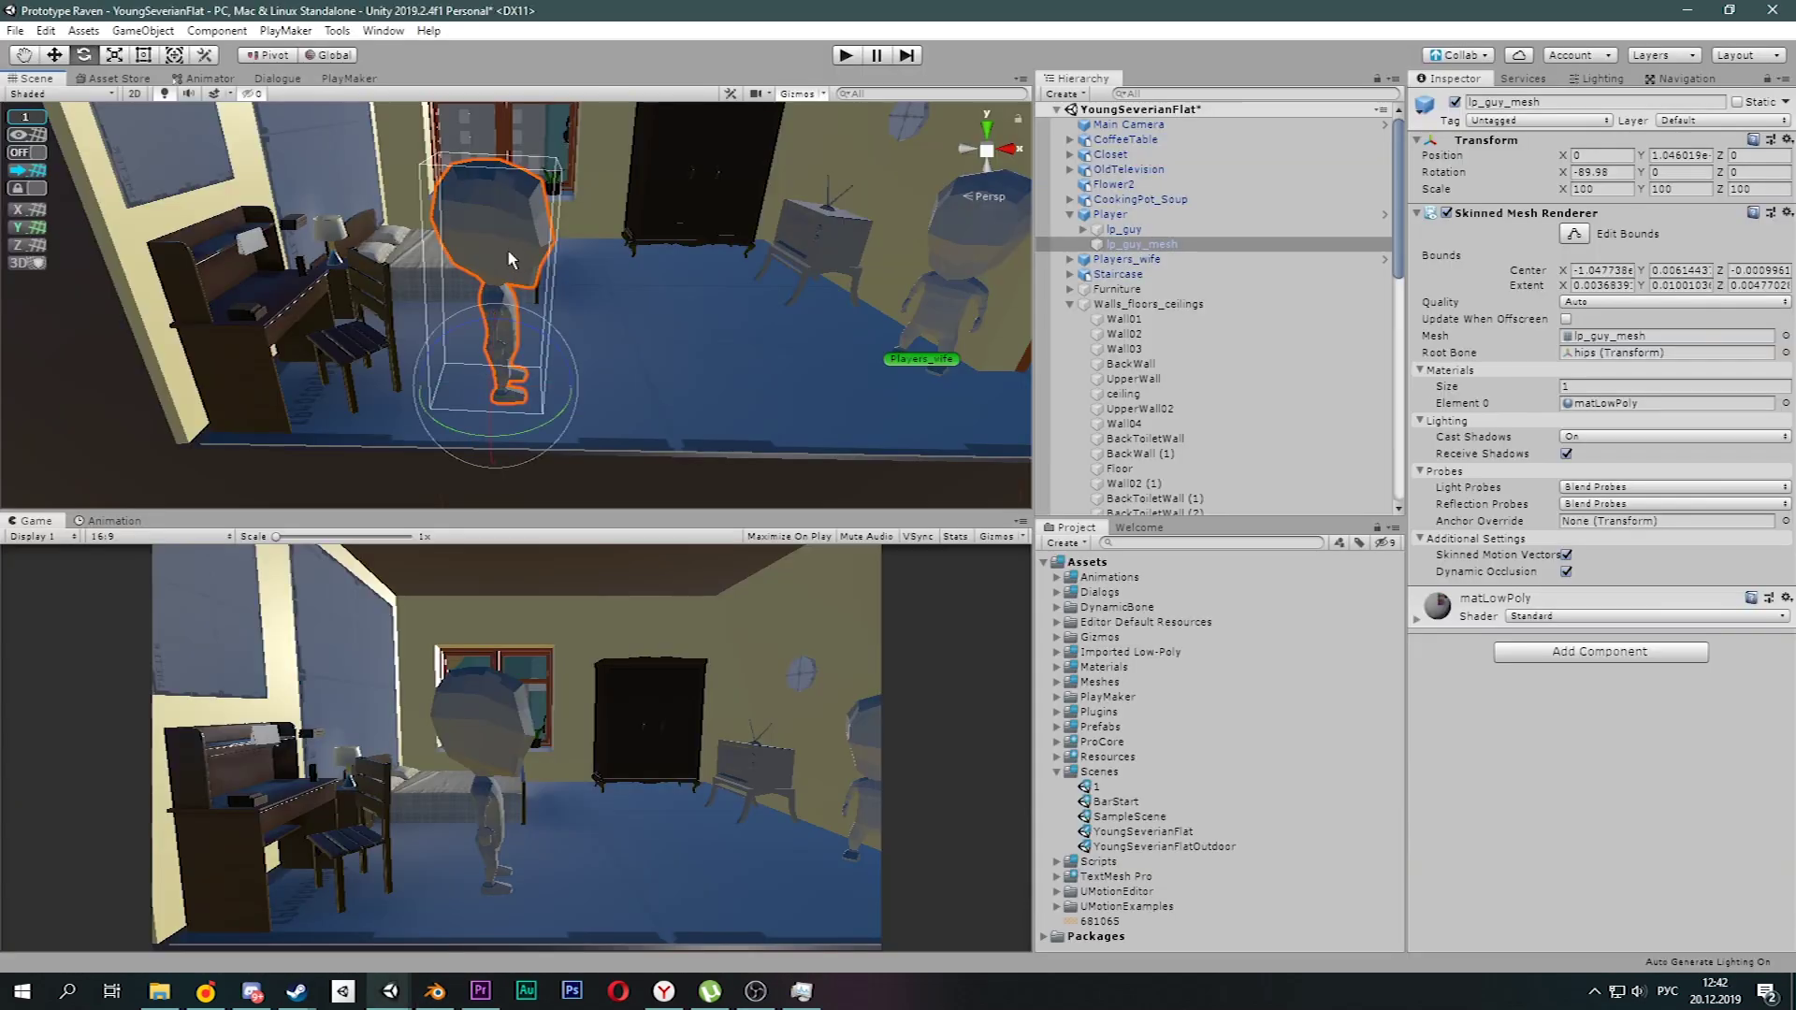
Toggle the Pivot/Global handle mode, switch to Rotate, and look through the Services, Account and Layers menus.
{"action": "key", "text": "x"}
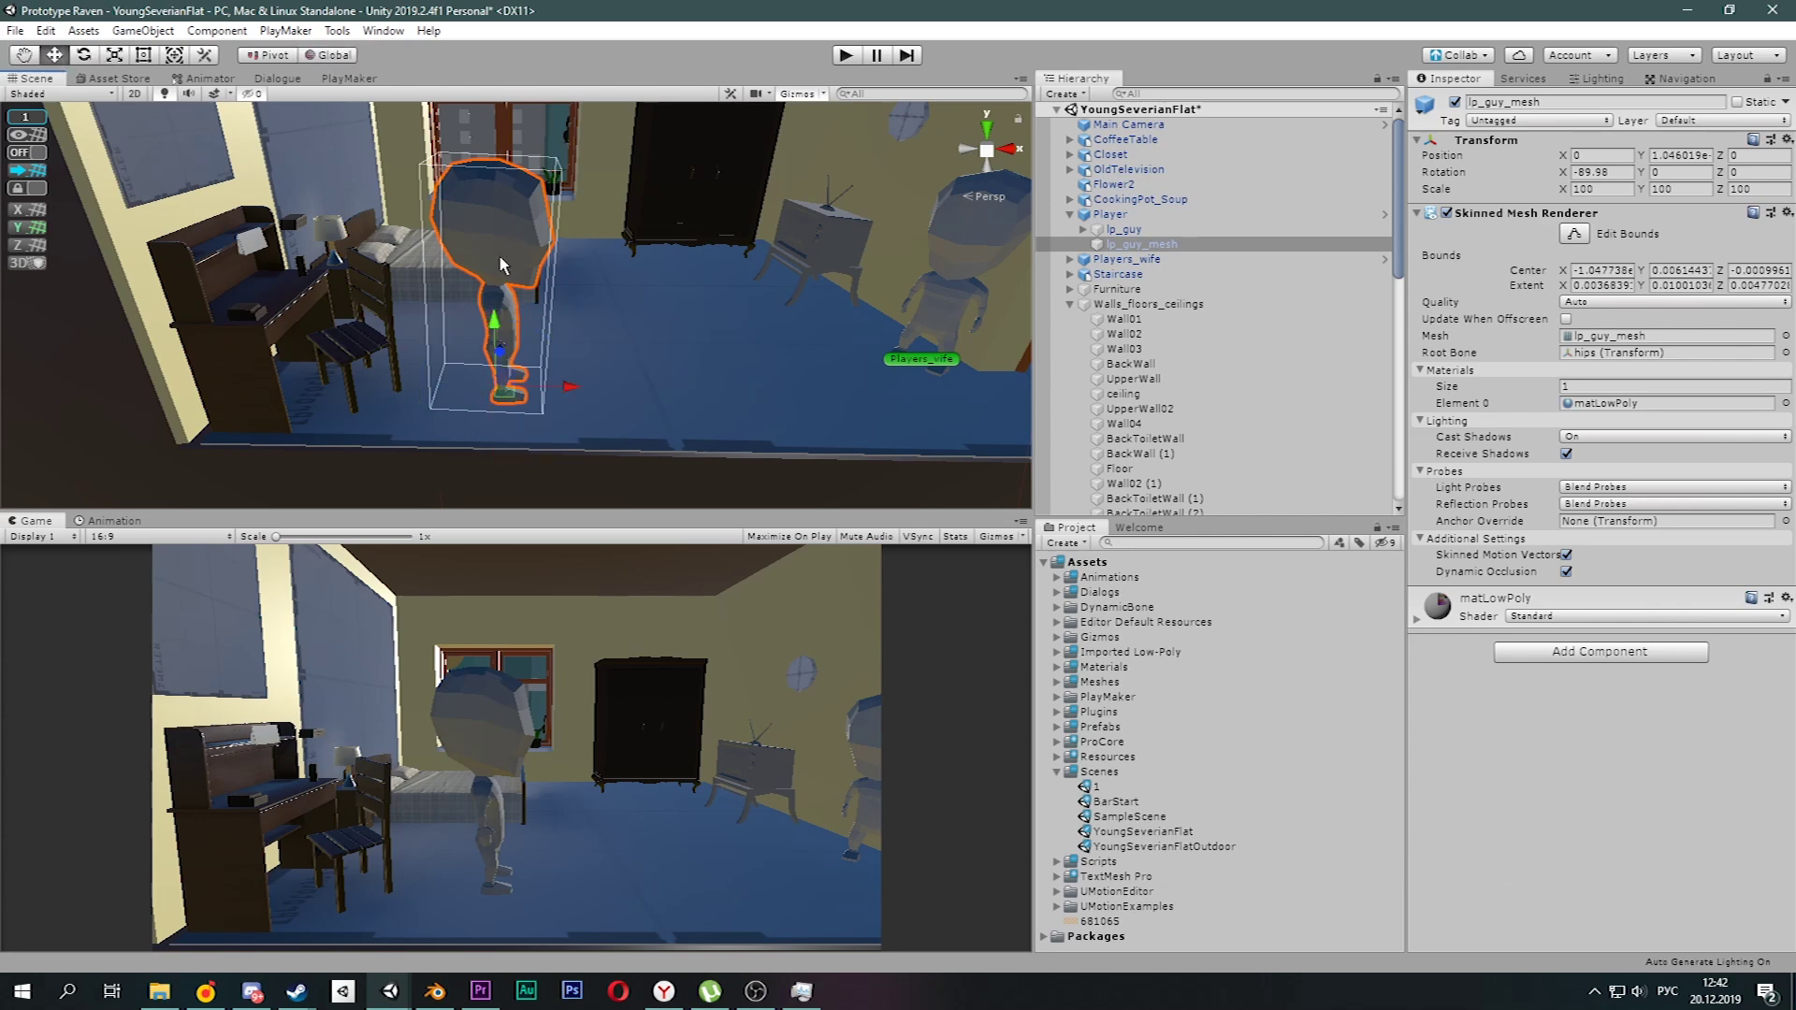
{"action": "key", "text": "e"}
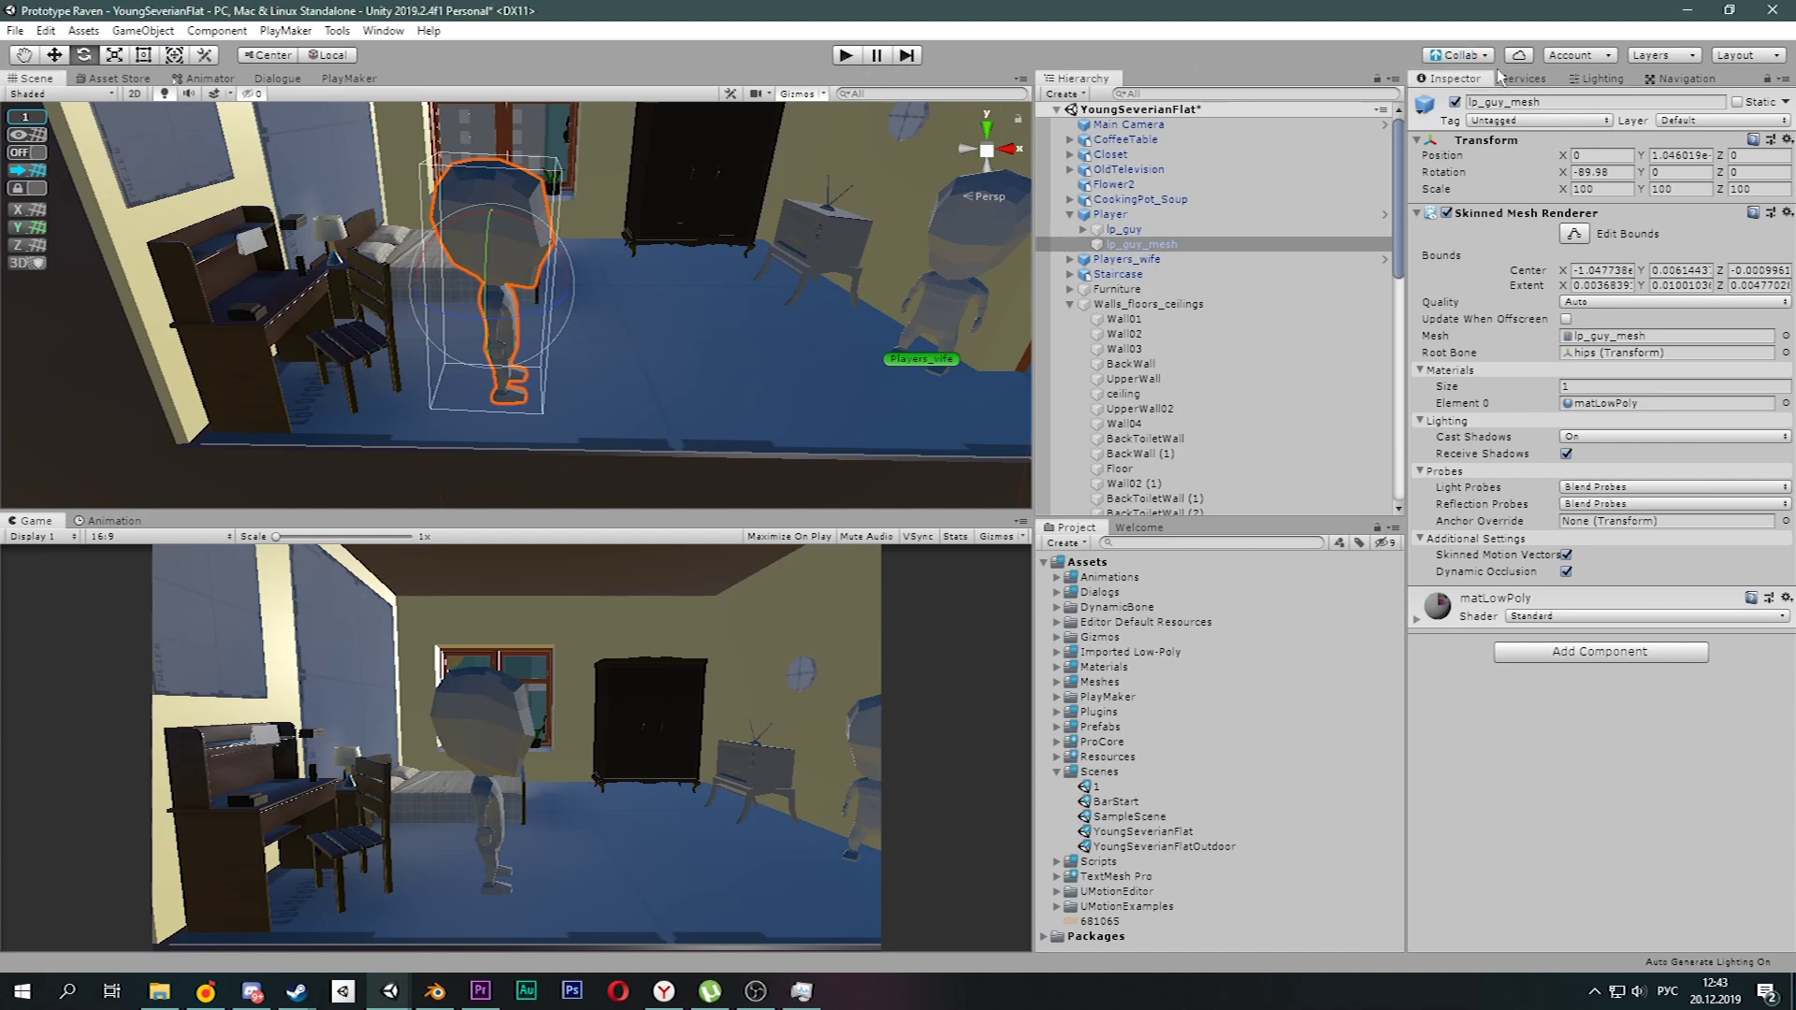
{"action": "left_click", "coordinate": [1525, 56]}
{"action": "left_click", "coordinate": [1579, 56]}
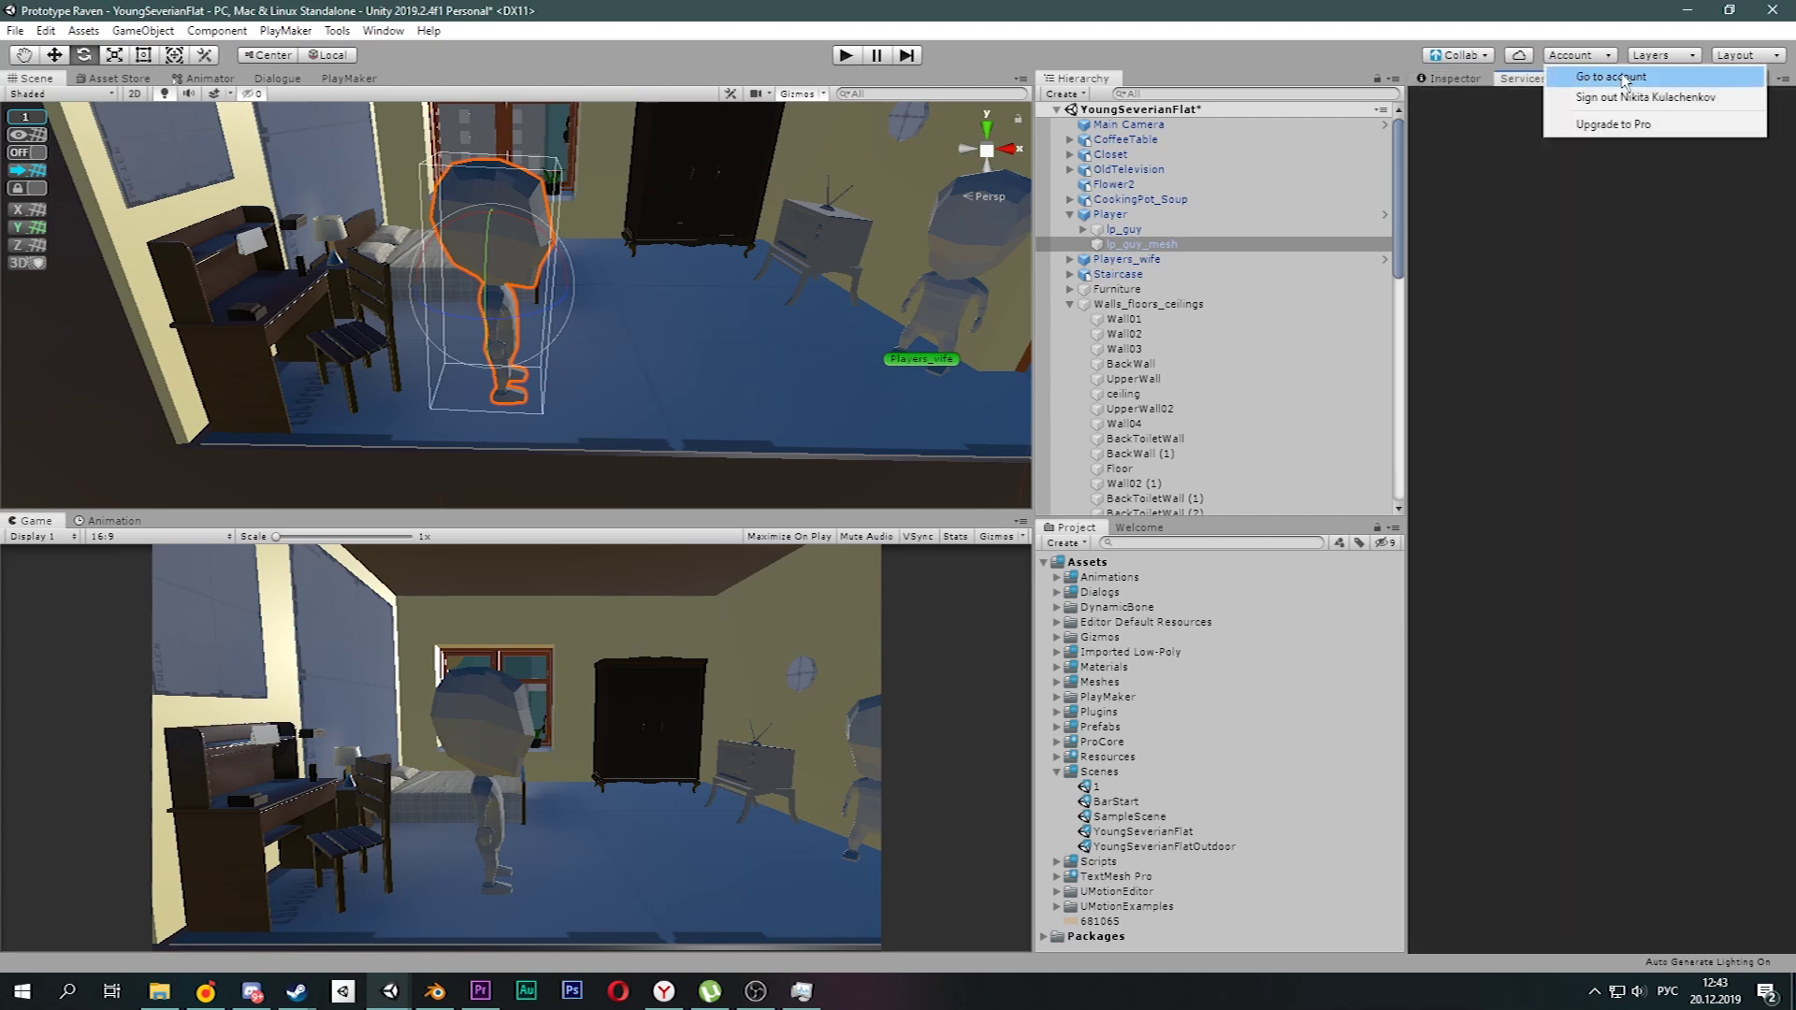
{"action": "left_click", "coordinate": [1661, 54]}
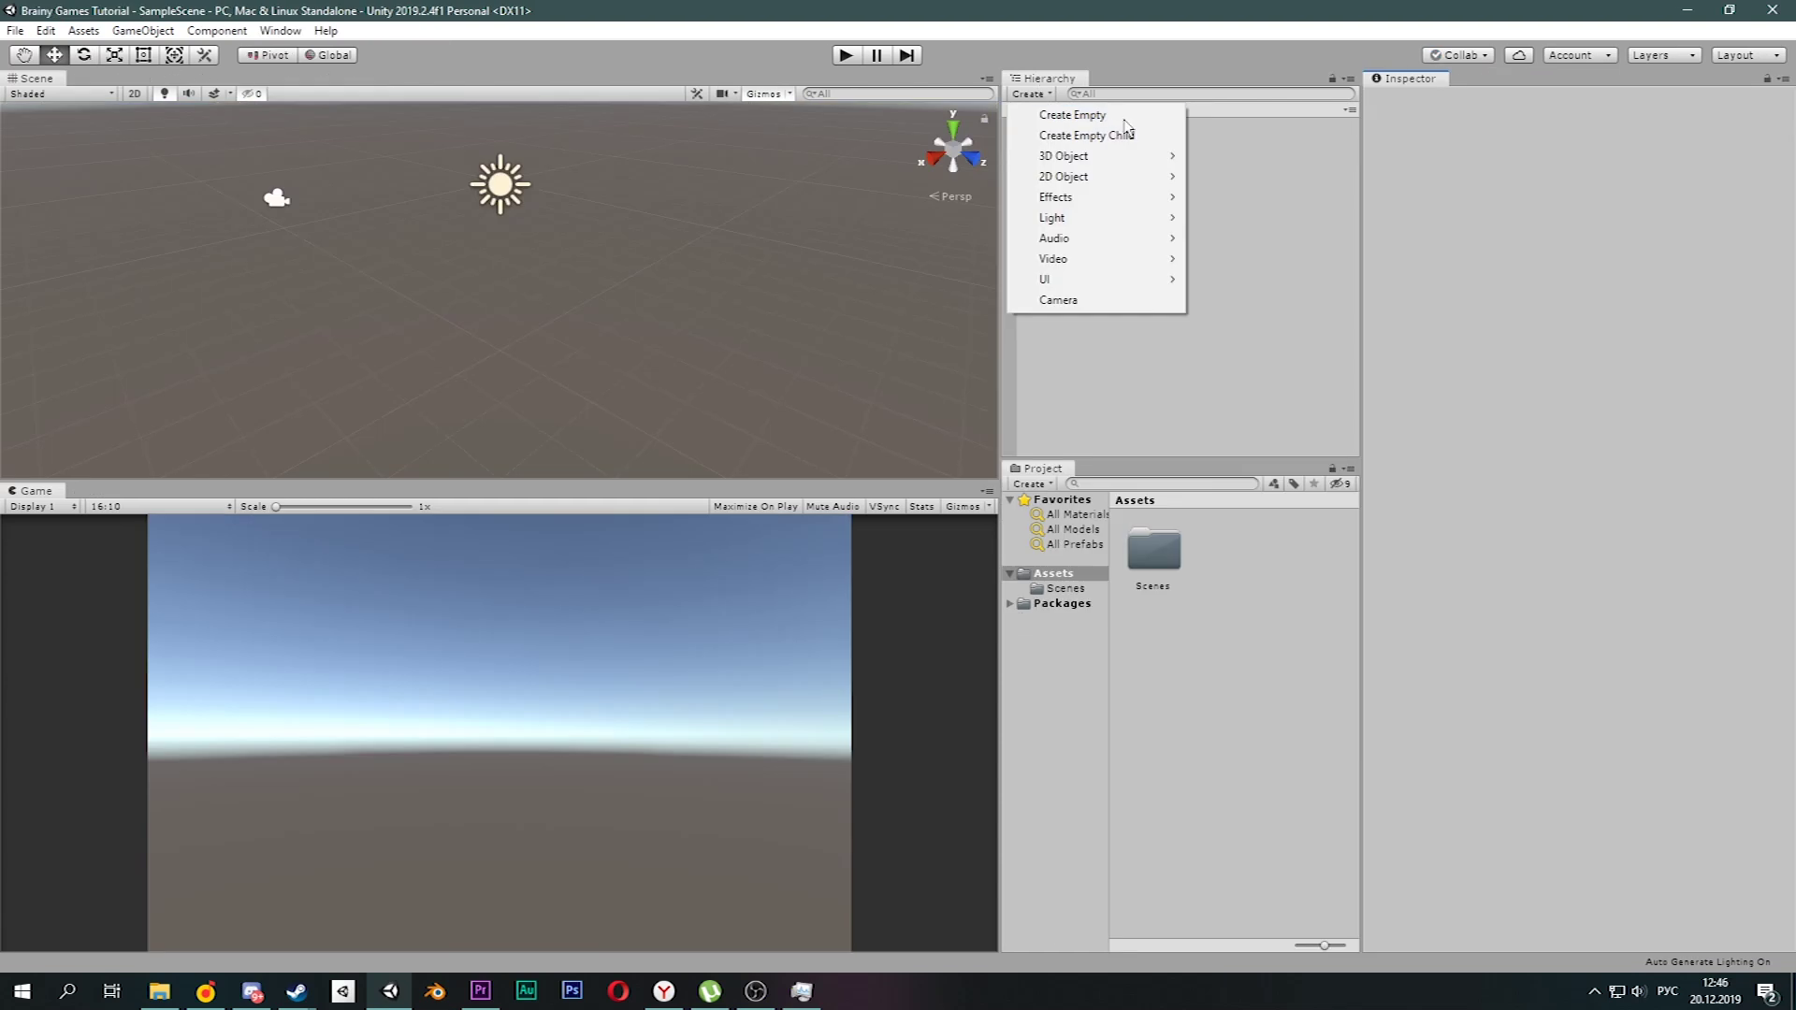
{"action": "left_click", "coordinate": [1040, 96]}
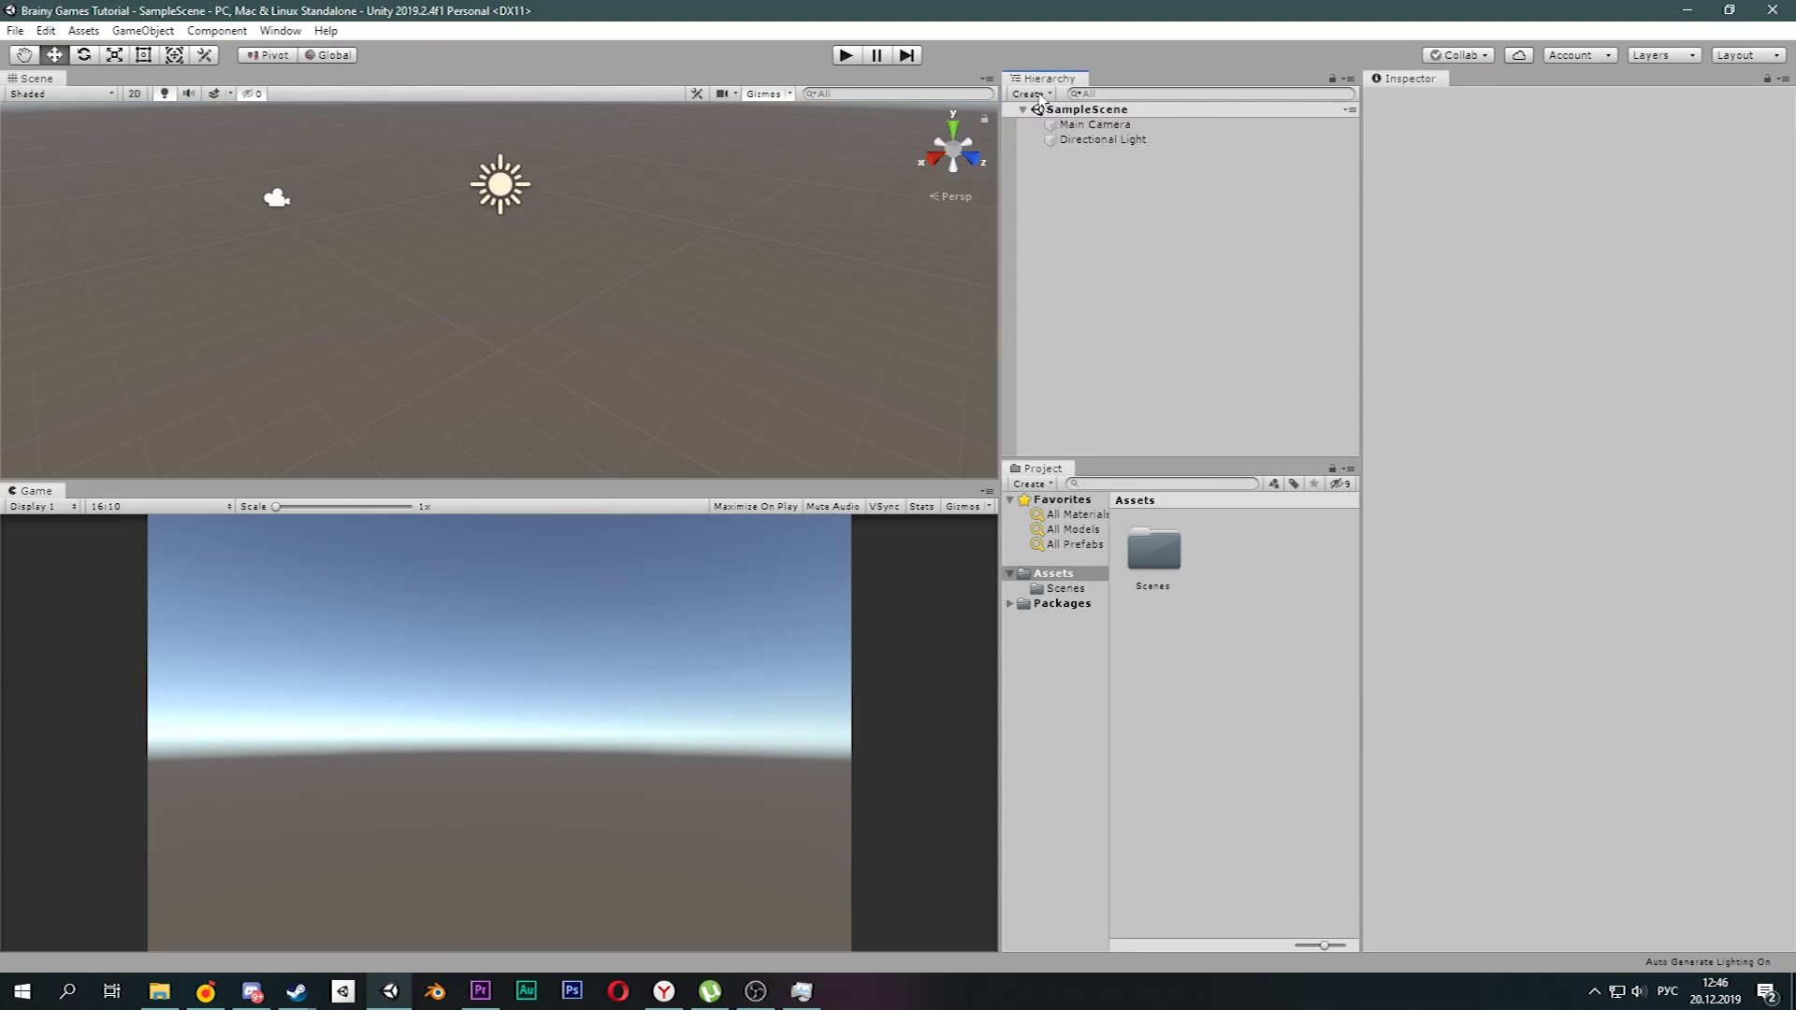
Add a 3D Cube to the empty SampleScene.
{"action": "left_click", "coordinate": [1026, 94]}
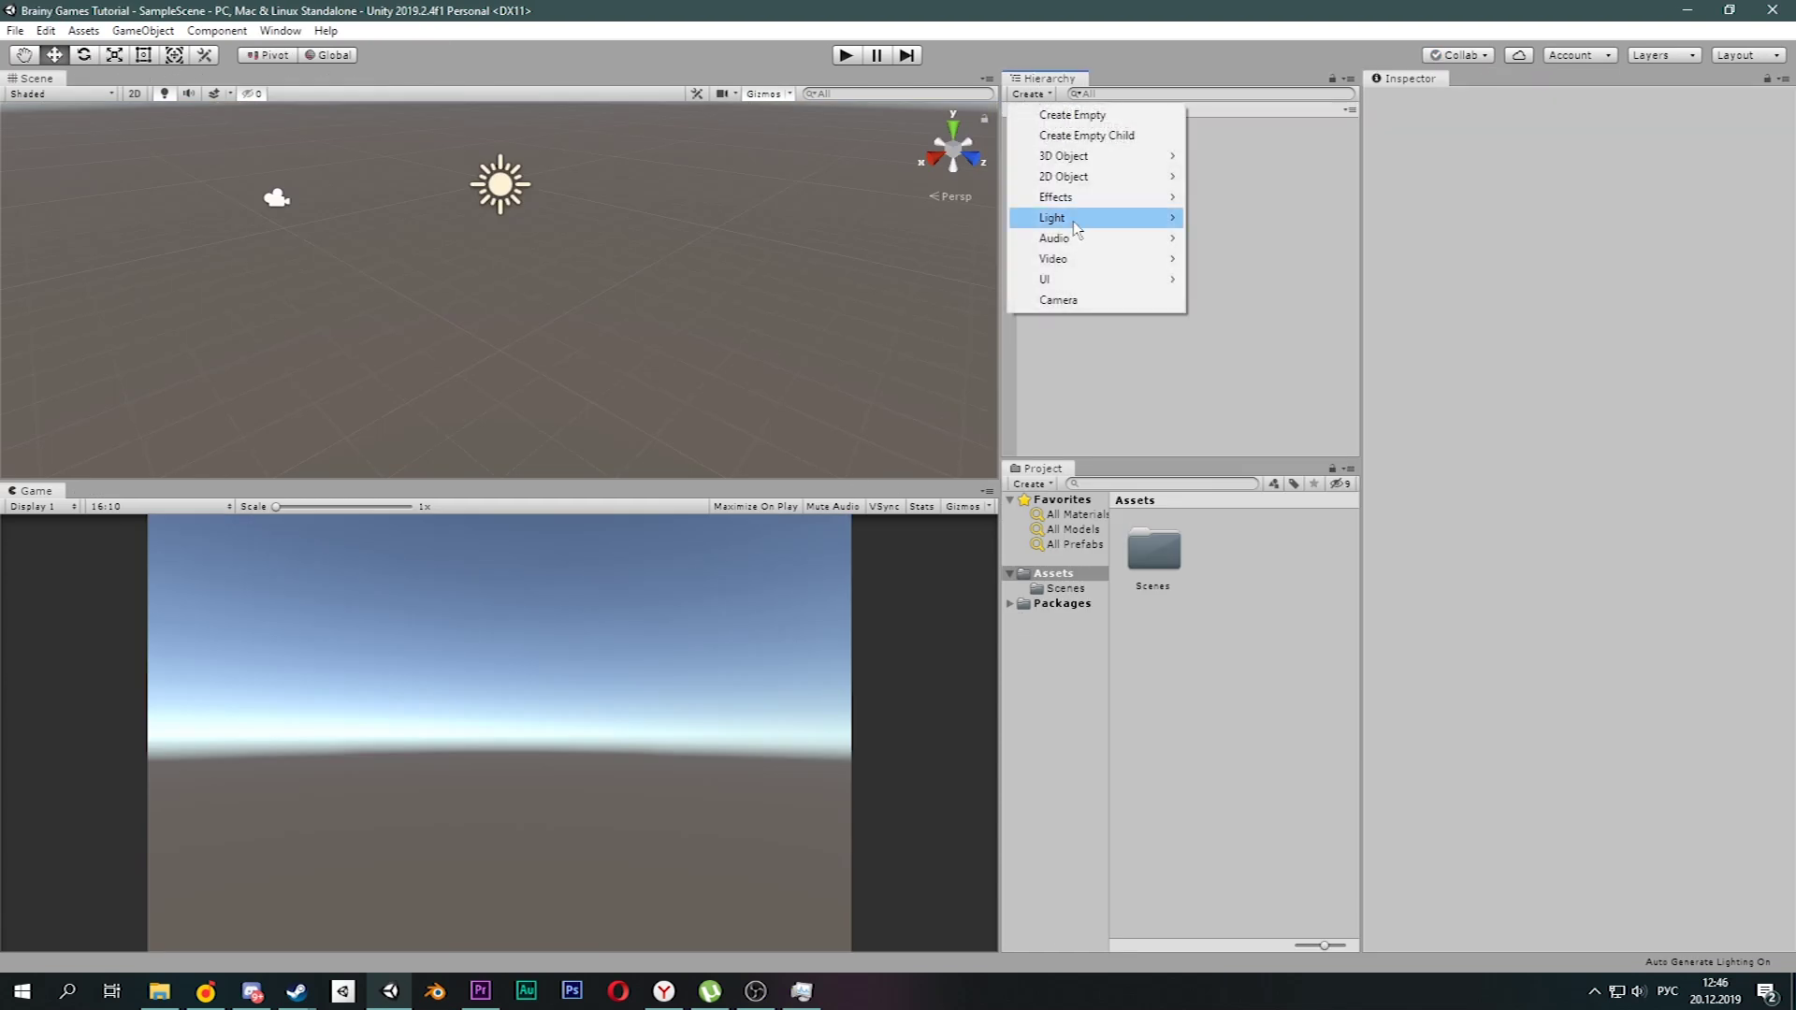
{"action": "mouse_move", "coordinate": [1066, 152]}
{"action": "left_click", "coordinate": [1244, 152]}
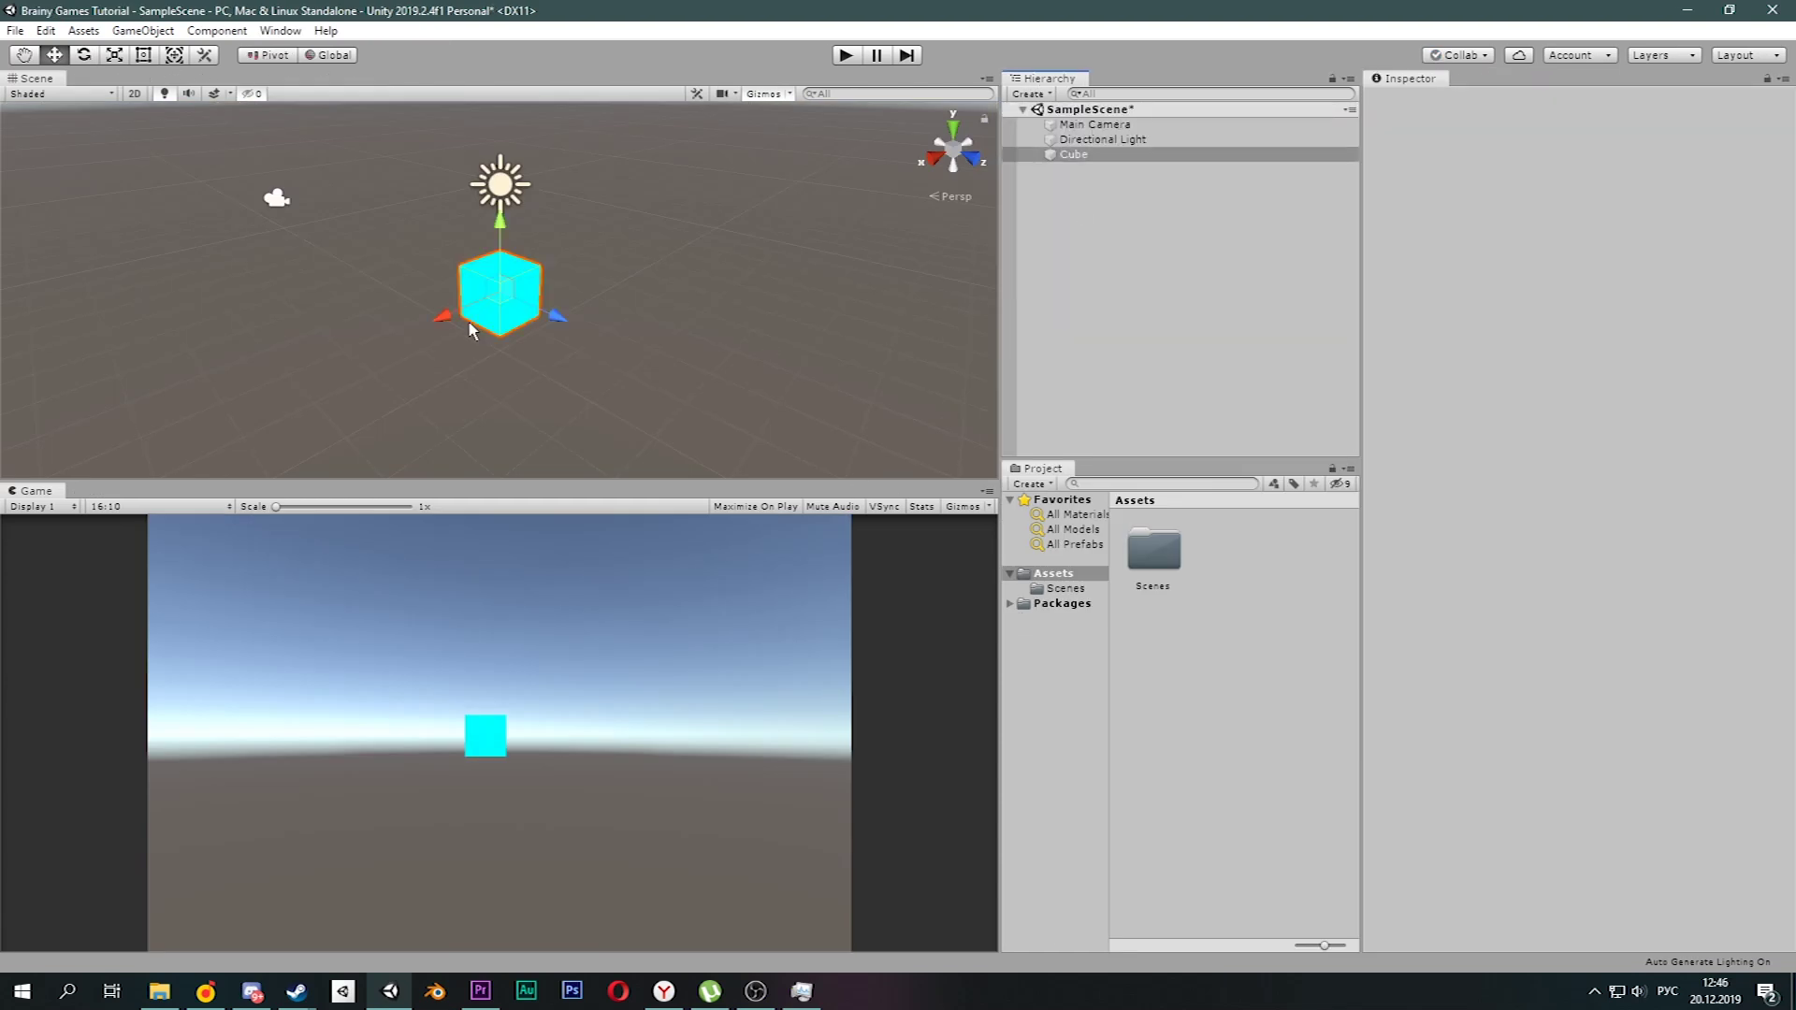
{"action": "scroll", "coordinate": [473, 324], "scroll_direction": "up", "scroll_amount": 5}
Duplicate the cube and scale the copy into a wide, thin slab beneath it.
{"action": "key", "text": "ctrl+d"}
{"action": "left_click_drag", "start_coordinate": [473, 322], "coordinate": [711, 393]}
{"action": "scroll", "coordinate": [655, 365], "scroll_direction": "down", "scroll_amount": 5}
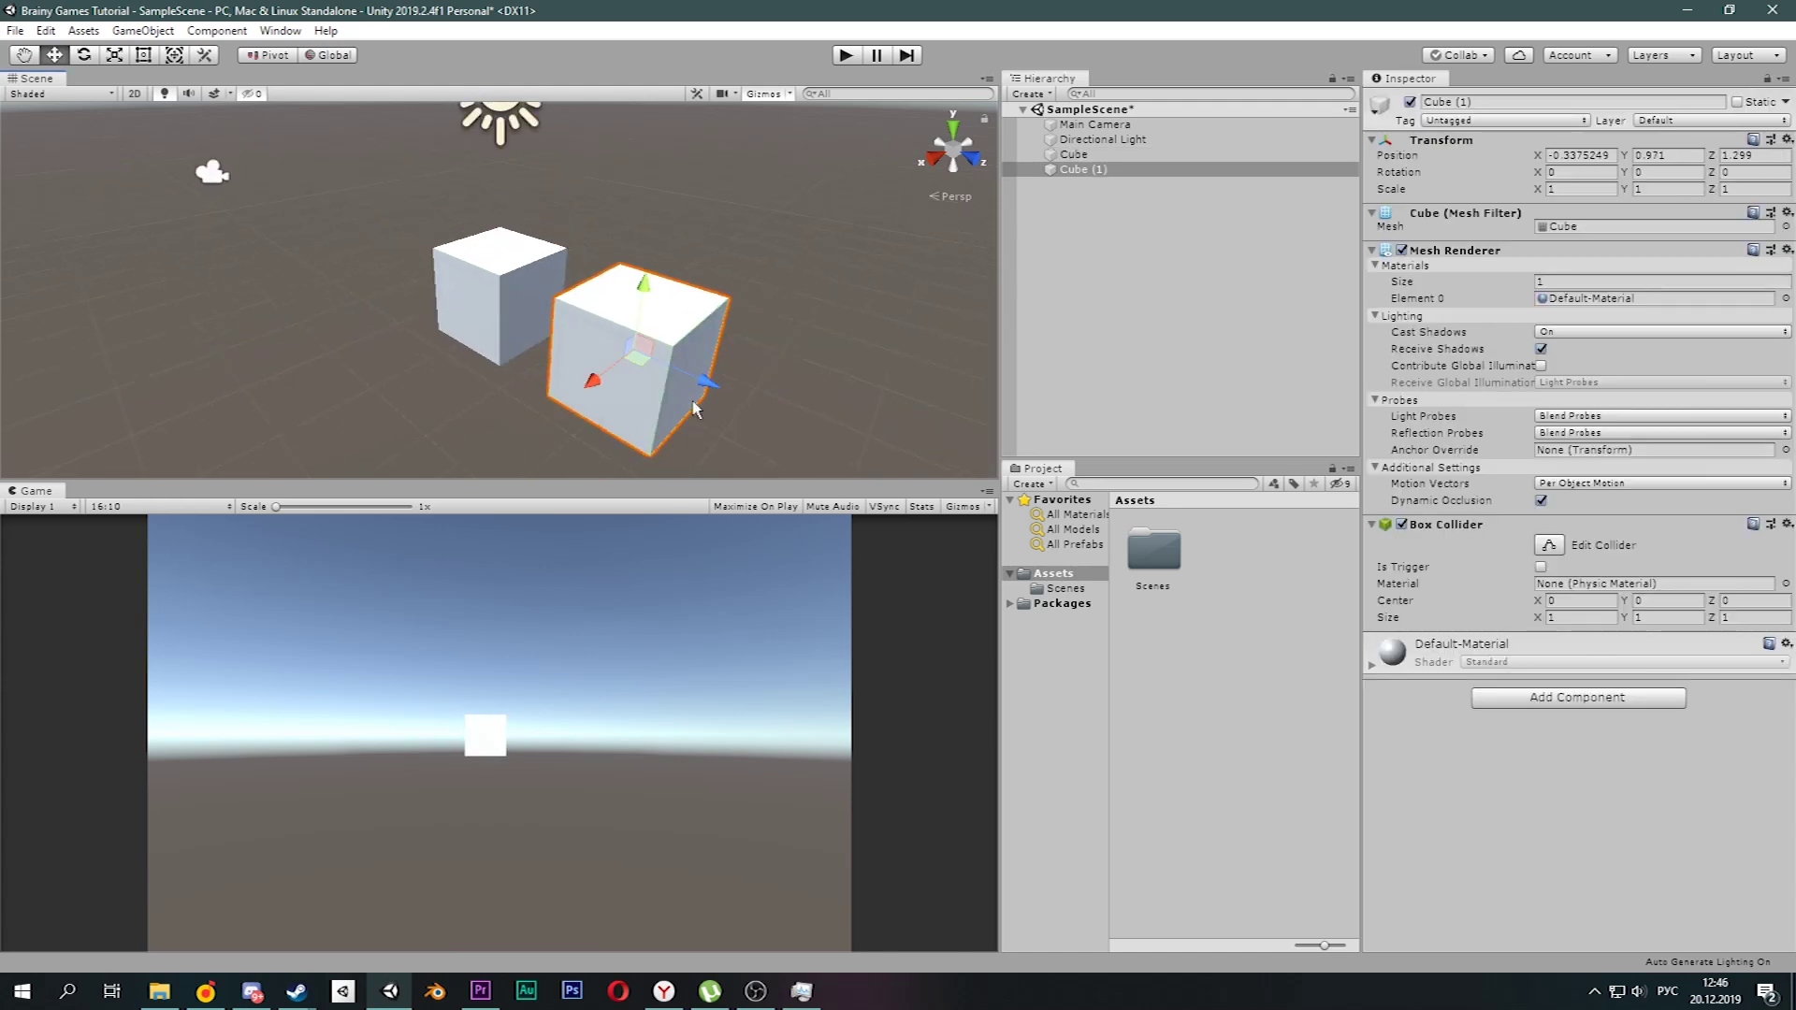
{"action": "left_click", "coordinate": [114, 54]}
{"action": "mouse_move", "coordinate": [580, 197]}
{"action": "left_mouse_down"}
{"action": "mouse_move", "coordinate": [580, 280]}
{"action": "mouse_move", "coordinate": [842, 374]}
{"action": "left_mouse_up"}
{"action": "left_click_drag", "start_coordinate": [526, 292], "coordinate": [453, 349]}
{"action": "key", "text": "w"}
{"action": "left_click_drag", "start_coordinate": [546, 224], "coordinate": [452, 281]}
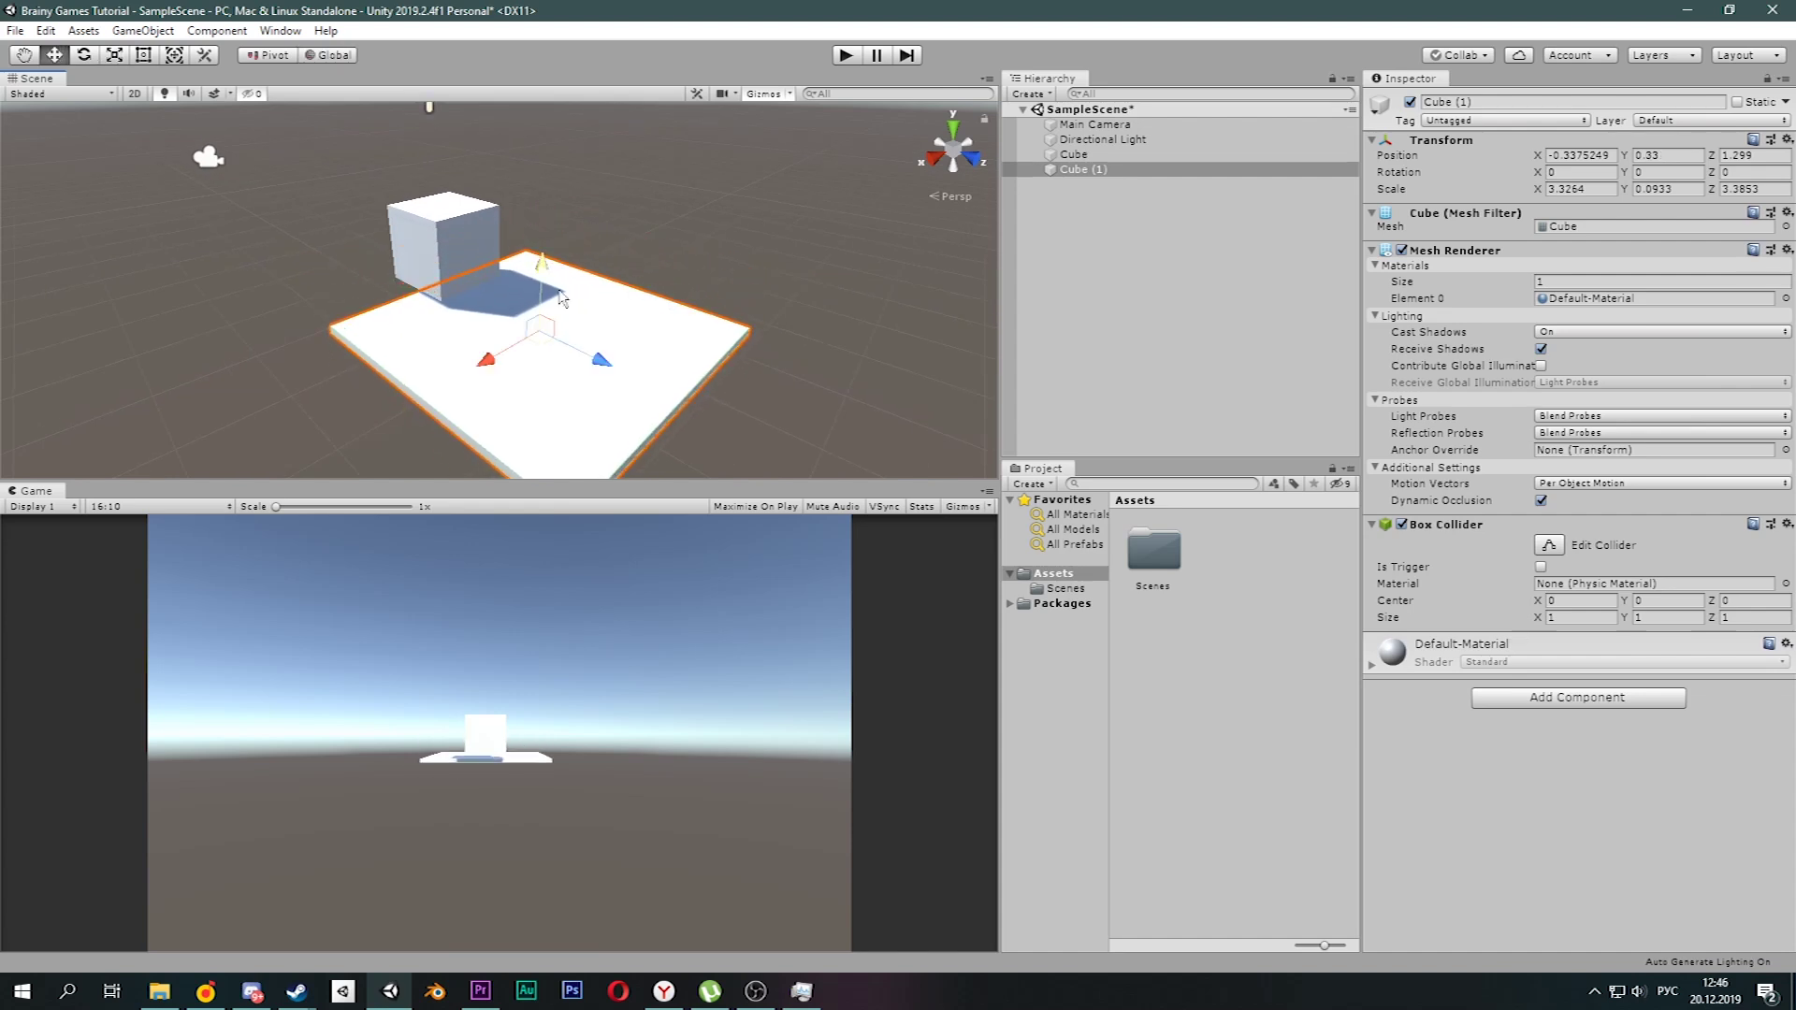
Play the scene to preview it, then deselect the cube.
{"action": "left_click", "coordinate": [844, 54]}
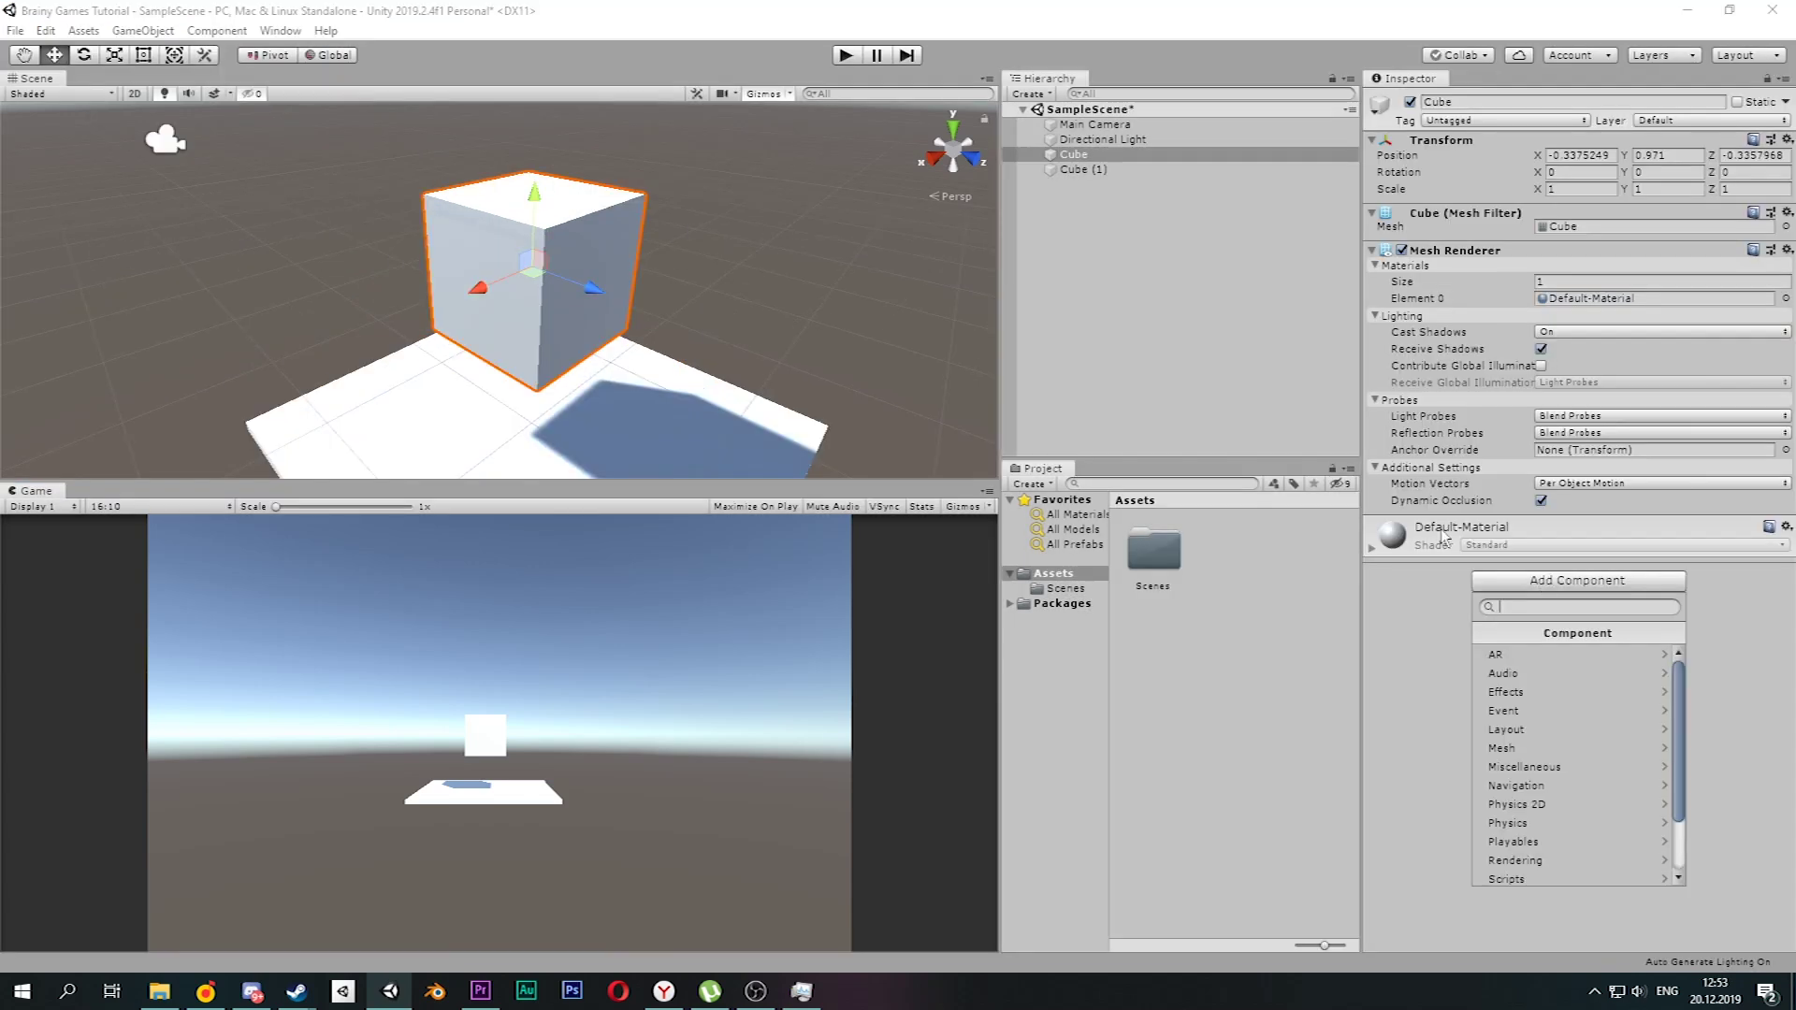
{"action": "left_click", "coordinate": [726, 241]}
{"action": "left_click", "coordinate": [744, 196]}
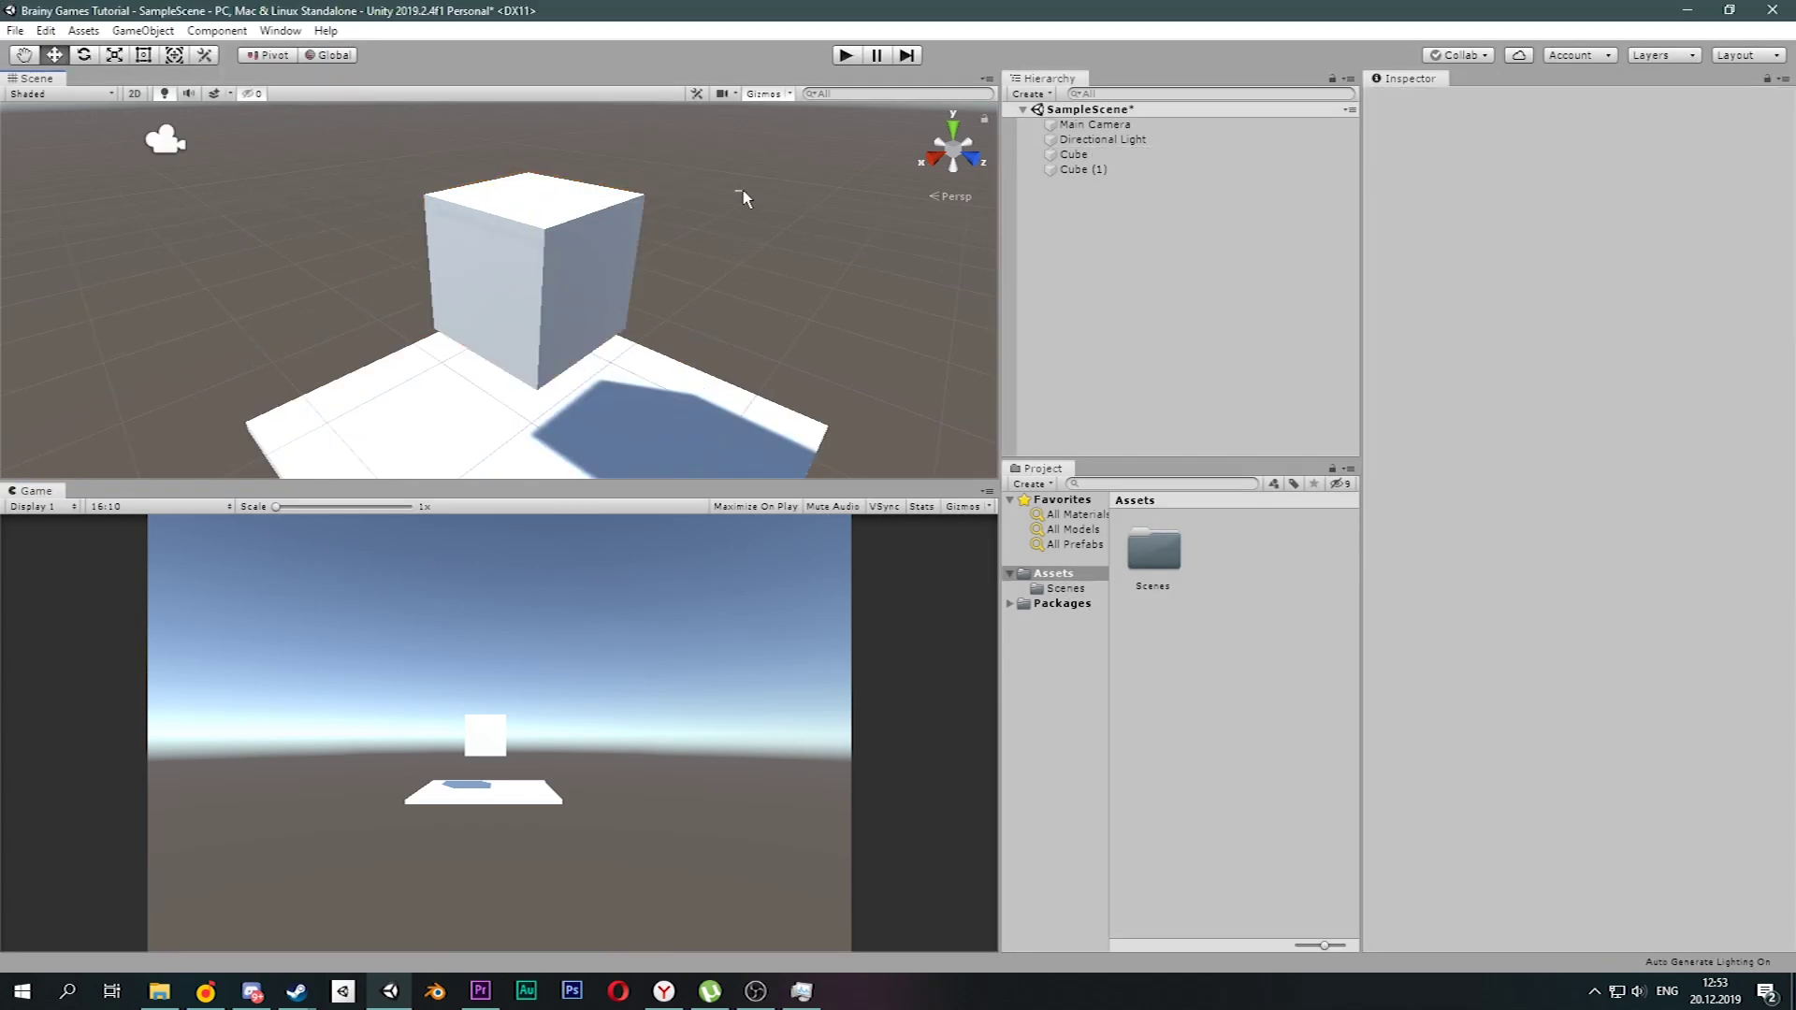
Add a Rigidbody to the upper Cube and play the scene to watch it fall.
{"action": "left_click", "coordinate": [520, 256]}
{"action": "left_click", "coordinate": [1529, 580]}
{"action": "type", "text": "rigi"}
{"action": "key", "text": "Return"}
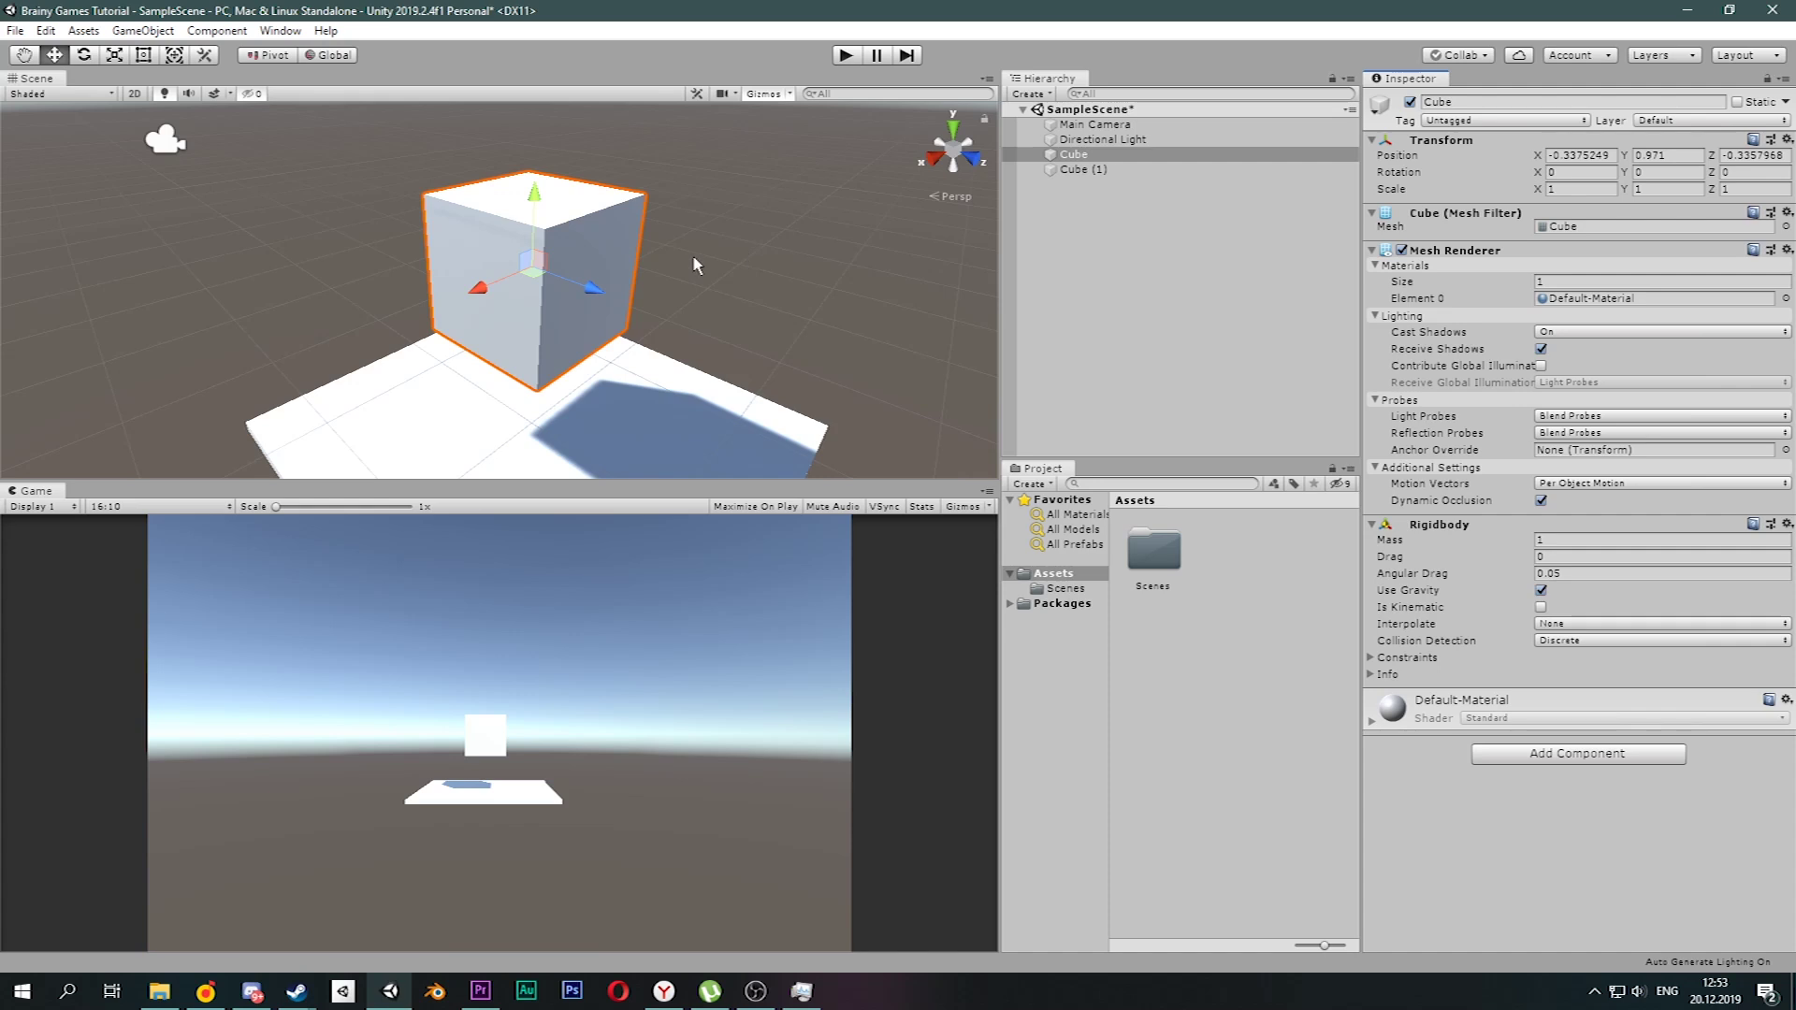
{"action": "left_click", "coordinate": [844, 56]}
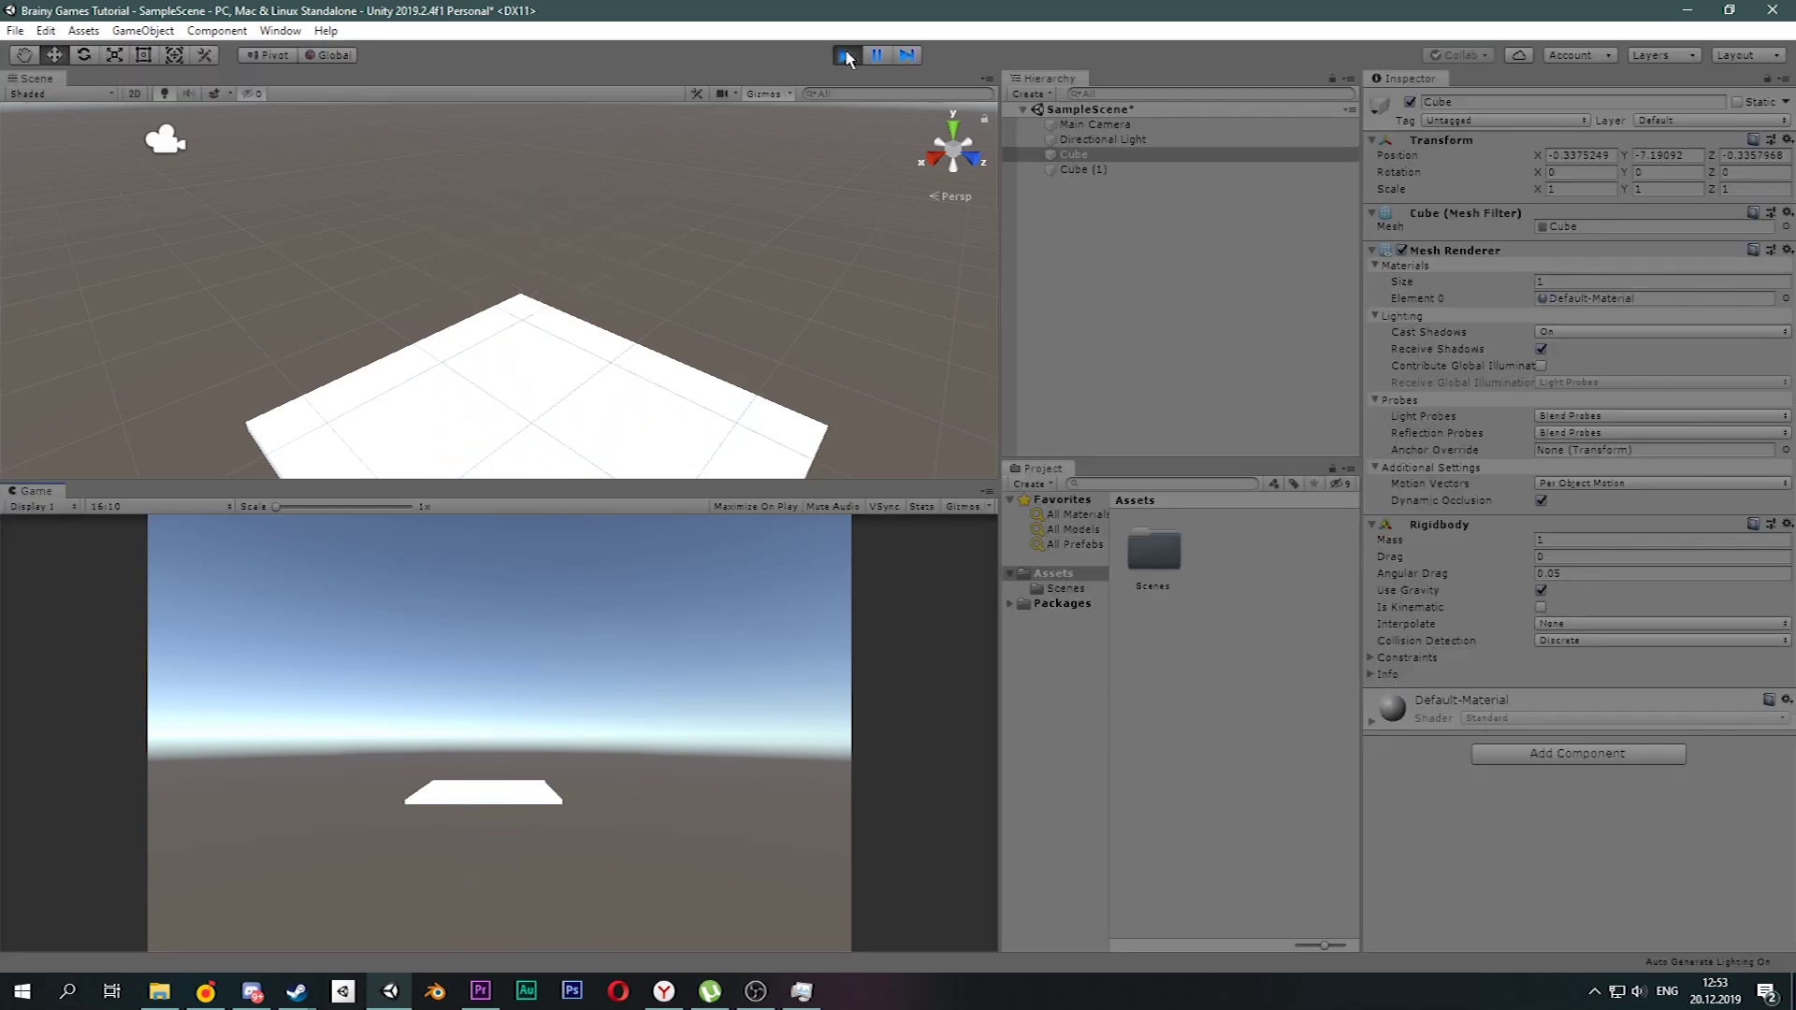
{"action": "left_click", "coordinate": [847, 58]}
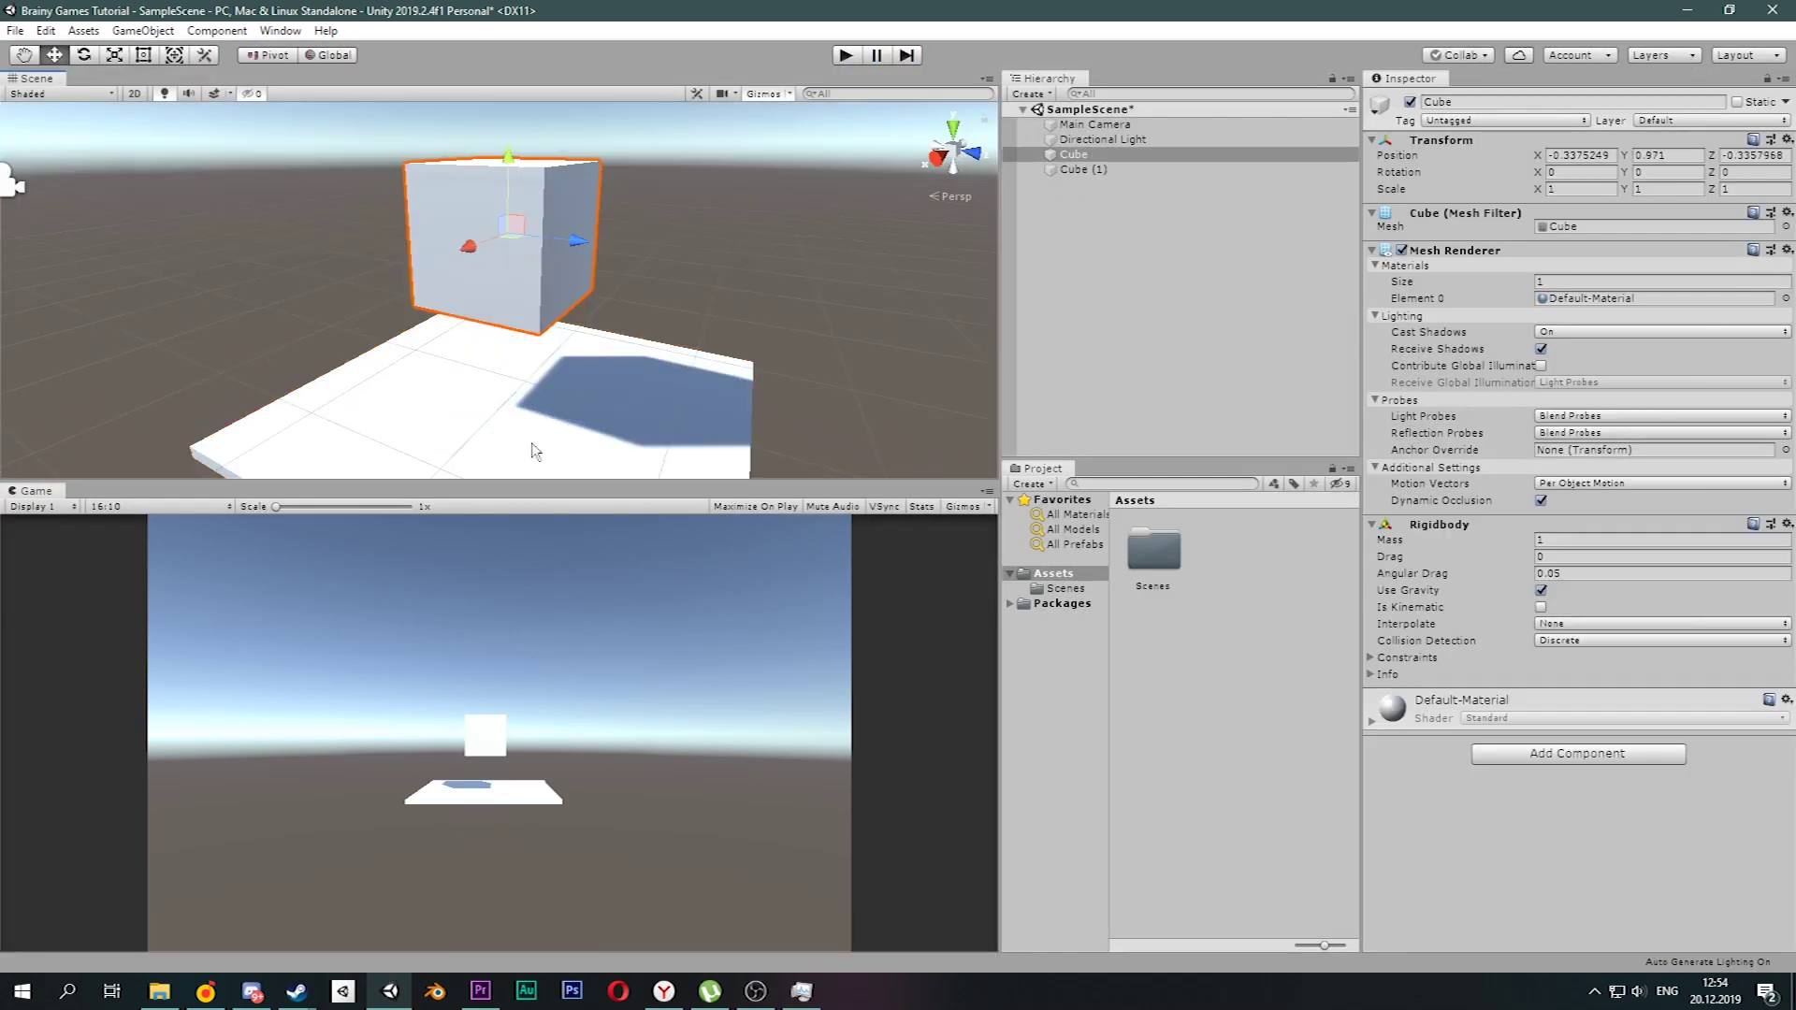
Add a Box Collider to the Cube.
{"action": "left_click", "coordinate": [1597, 762]}
{"action": "type", "text": "colli"}
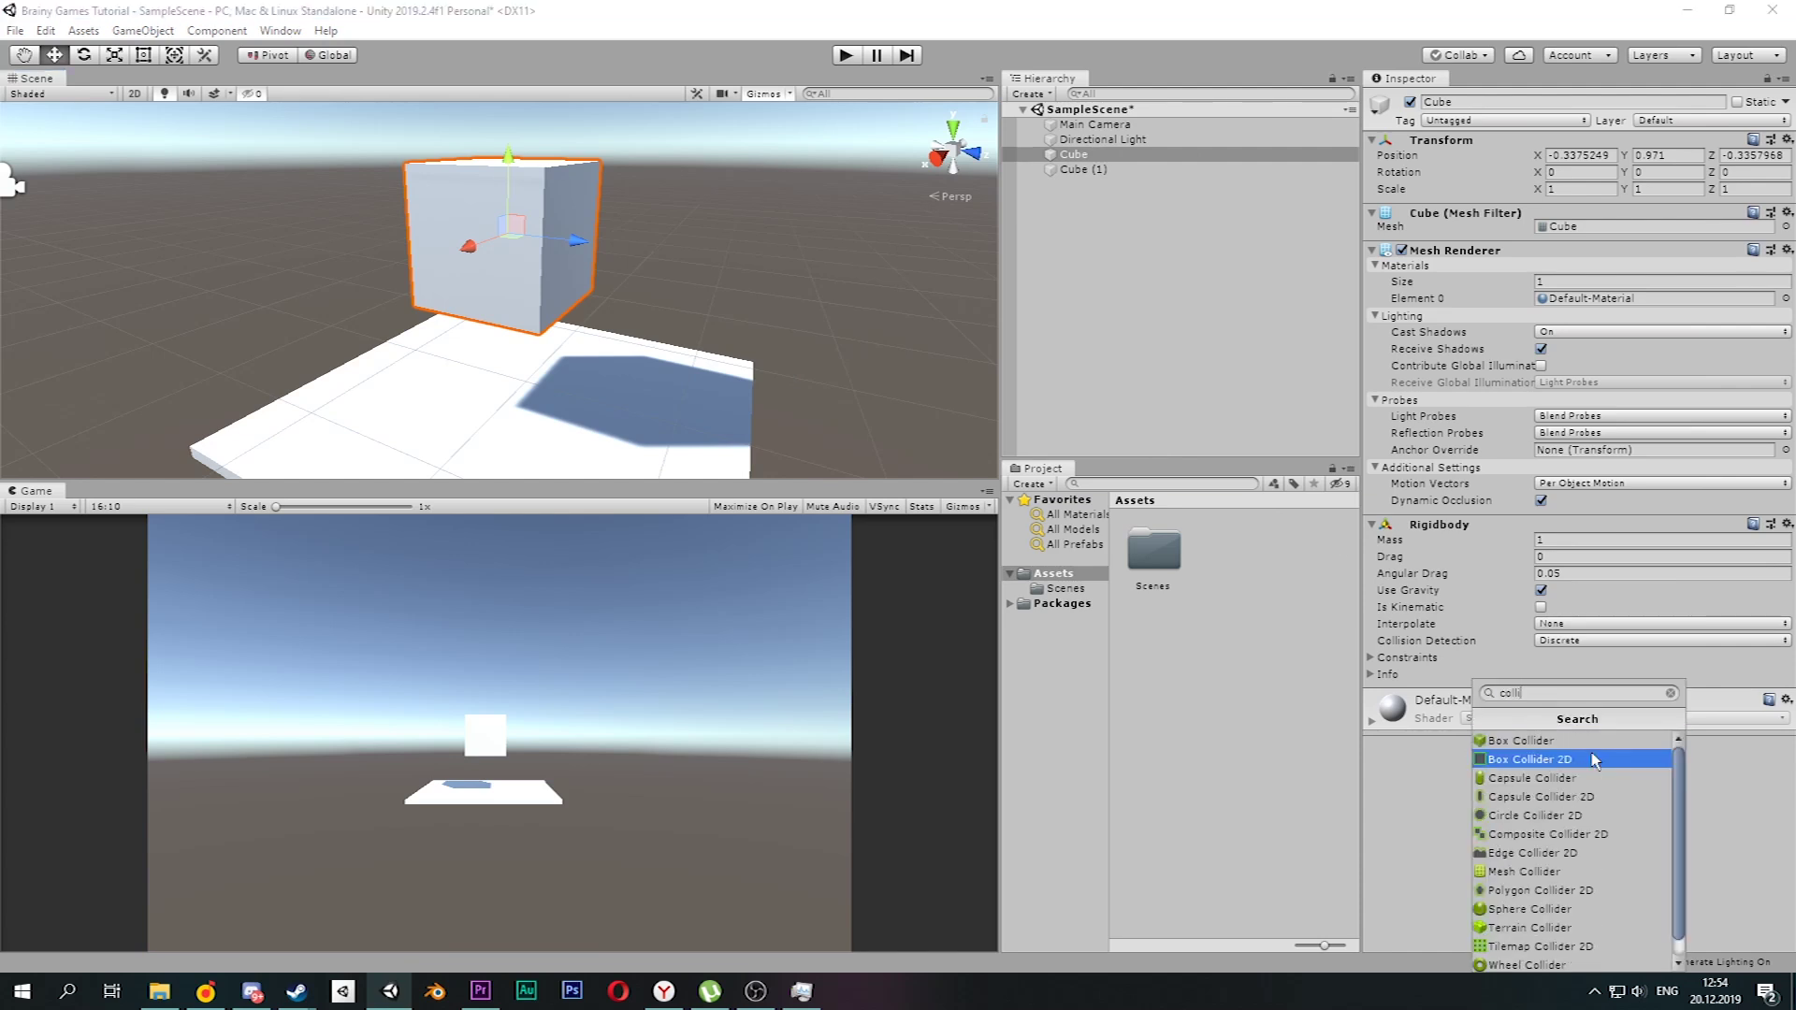
{"action": "left_click", "coordinate": [1578, 745]}
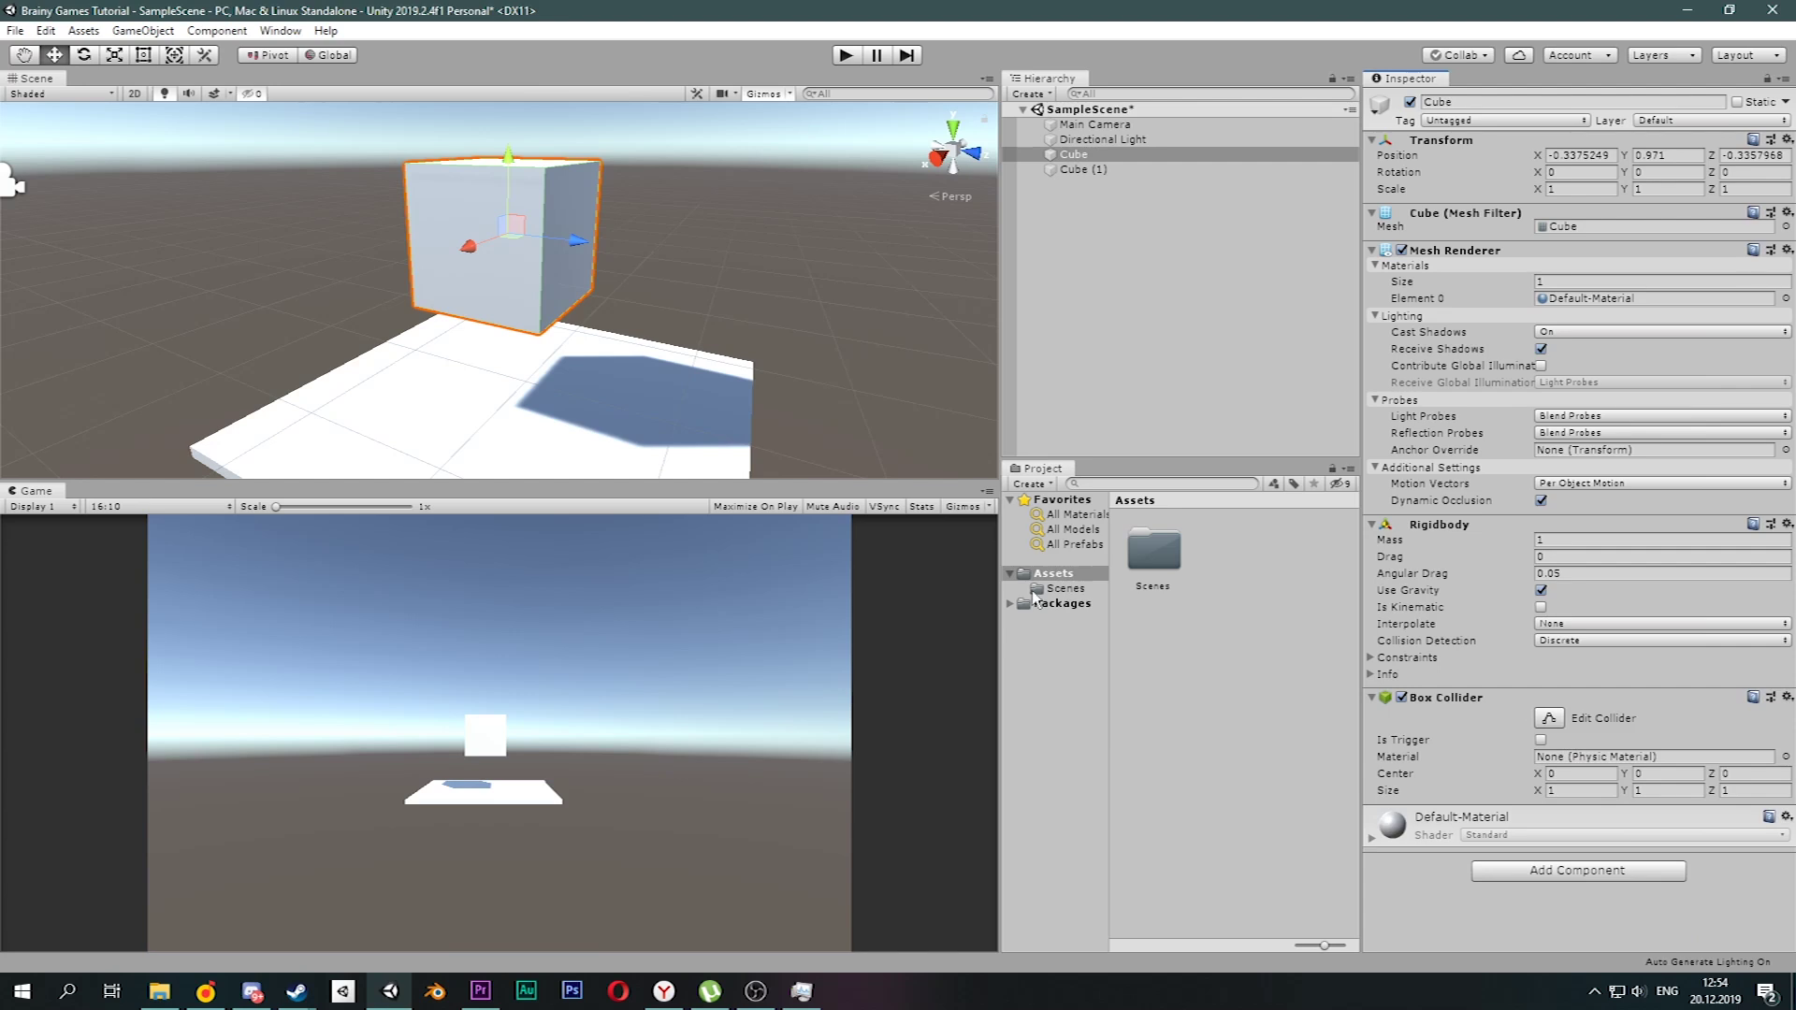
Add a Rigidbody to the slab Cube (1), then stop the running scene.
{"action": "left_click", "coordinate": [668, 458]}
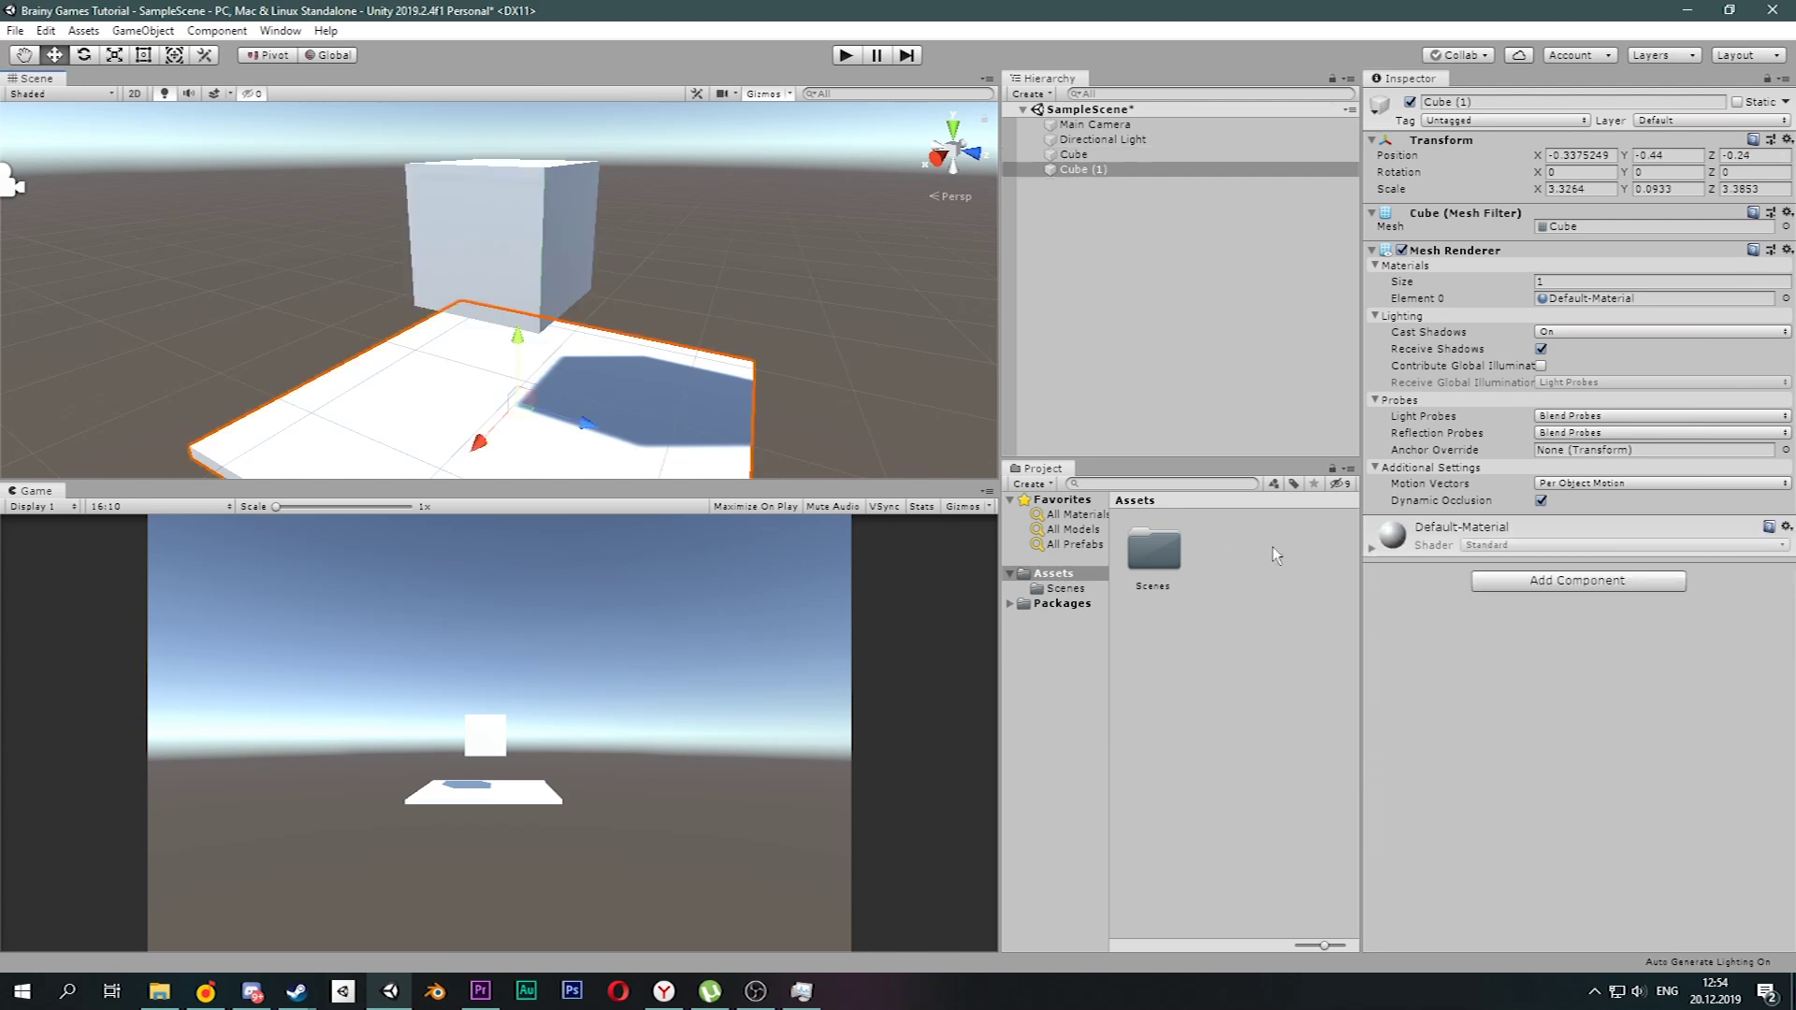
{"action": "left_click", "coordinate": [1511, 581]}
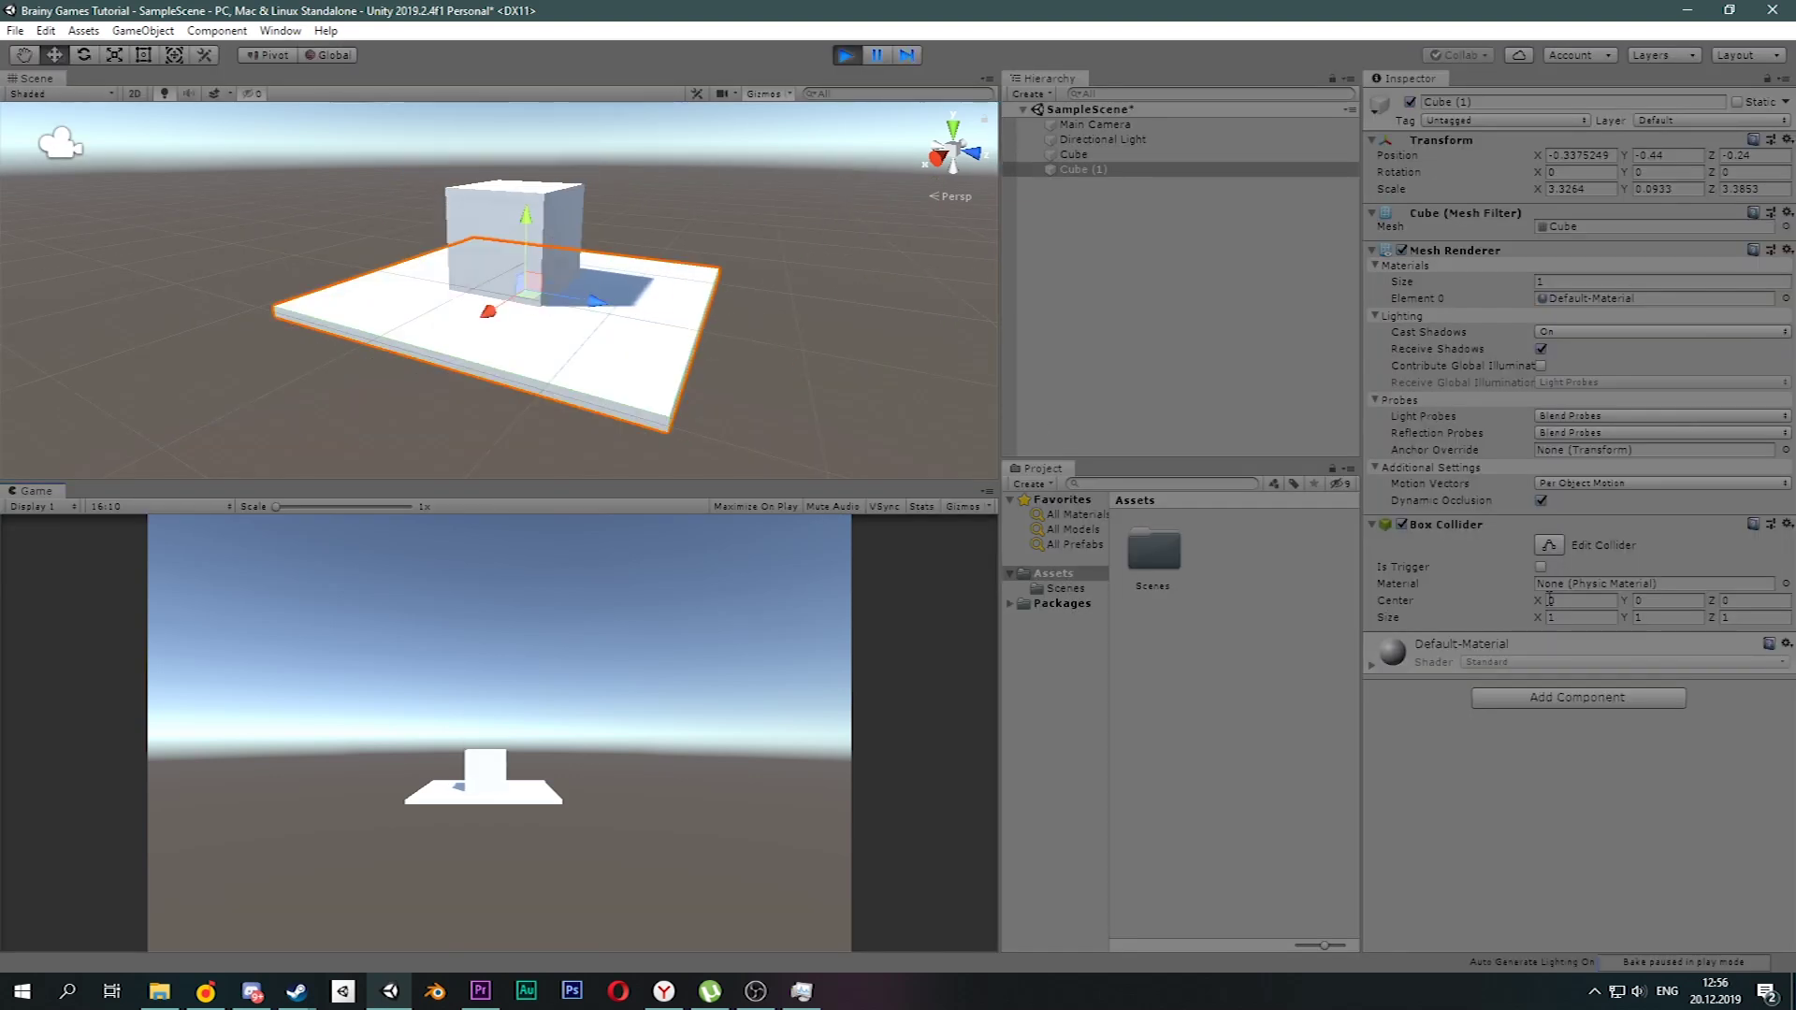
{"action": "left_click", "coordinate": [1534, 699]}
{"action": "type", "text": "rigidbody"}
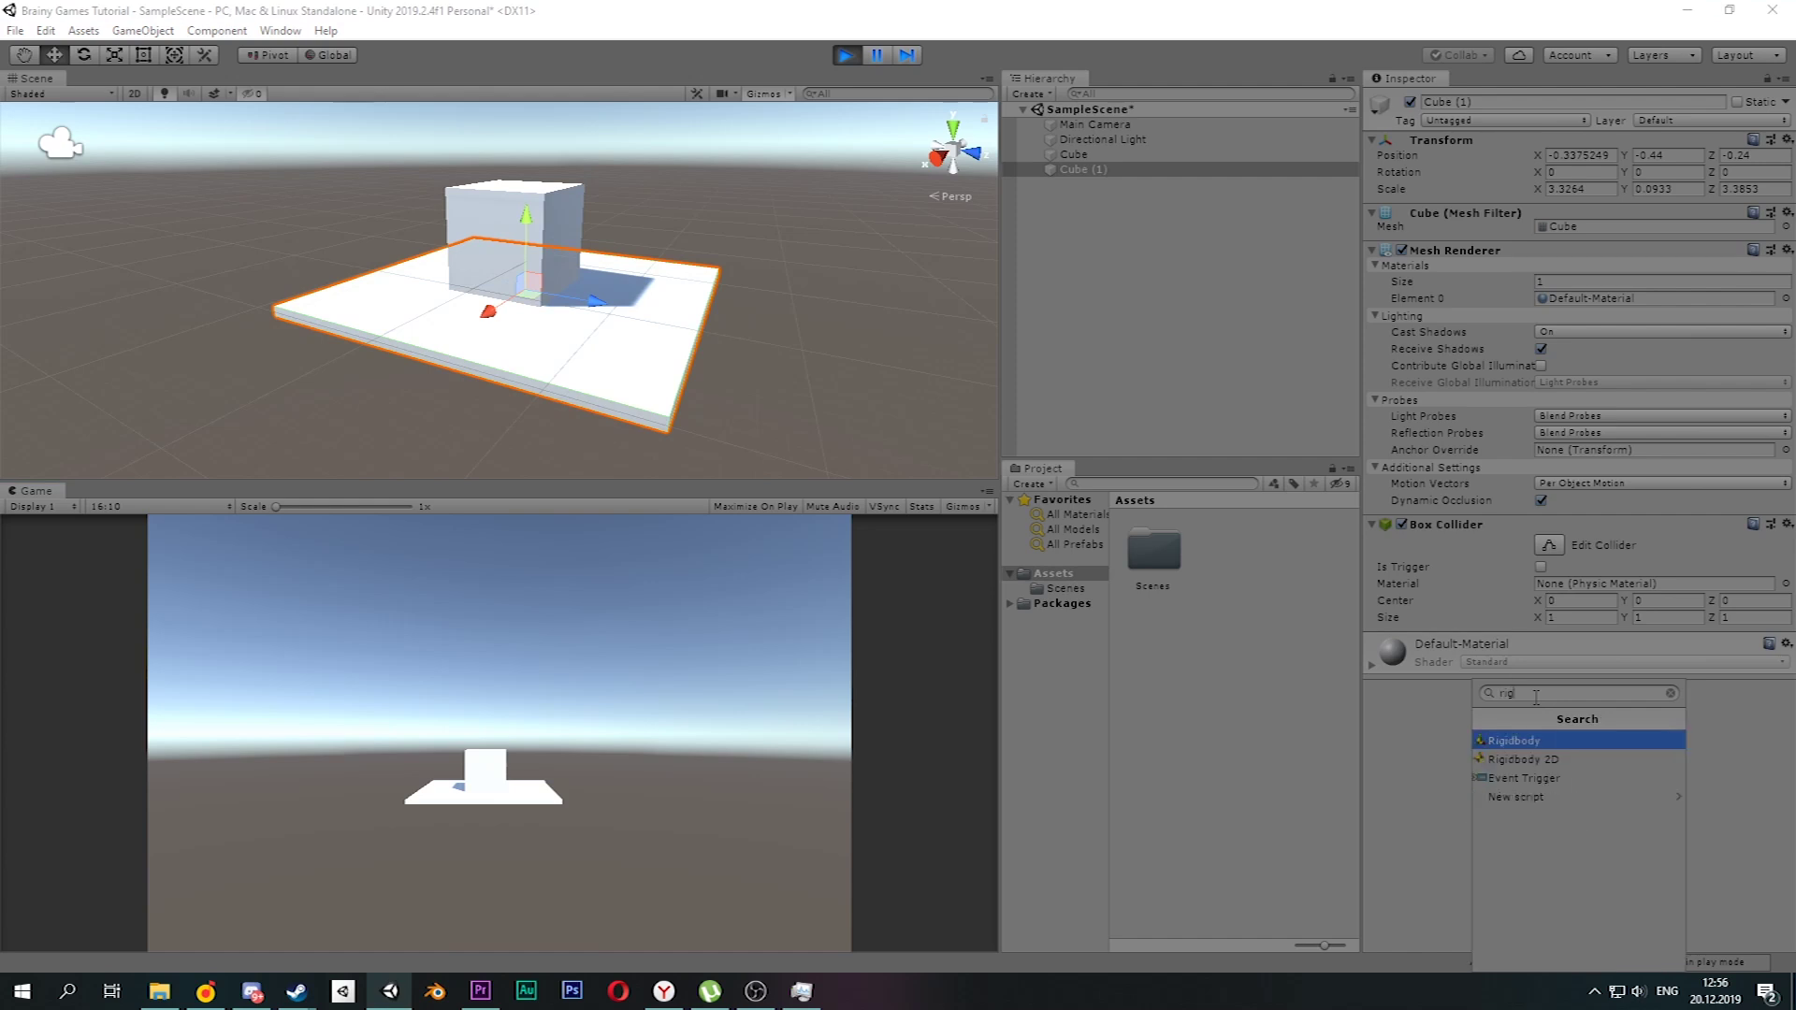
{"action": "key", "text": "Return"}
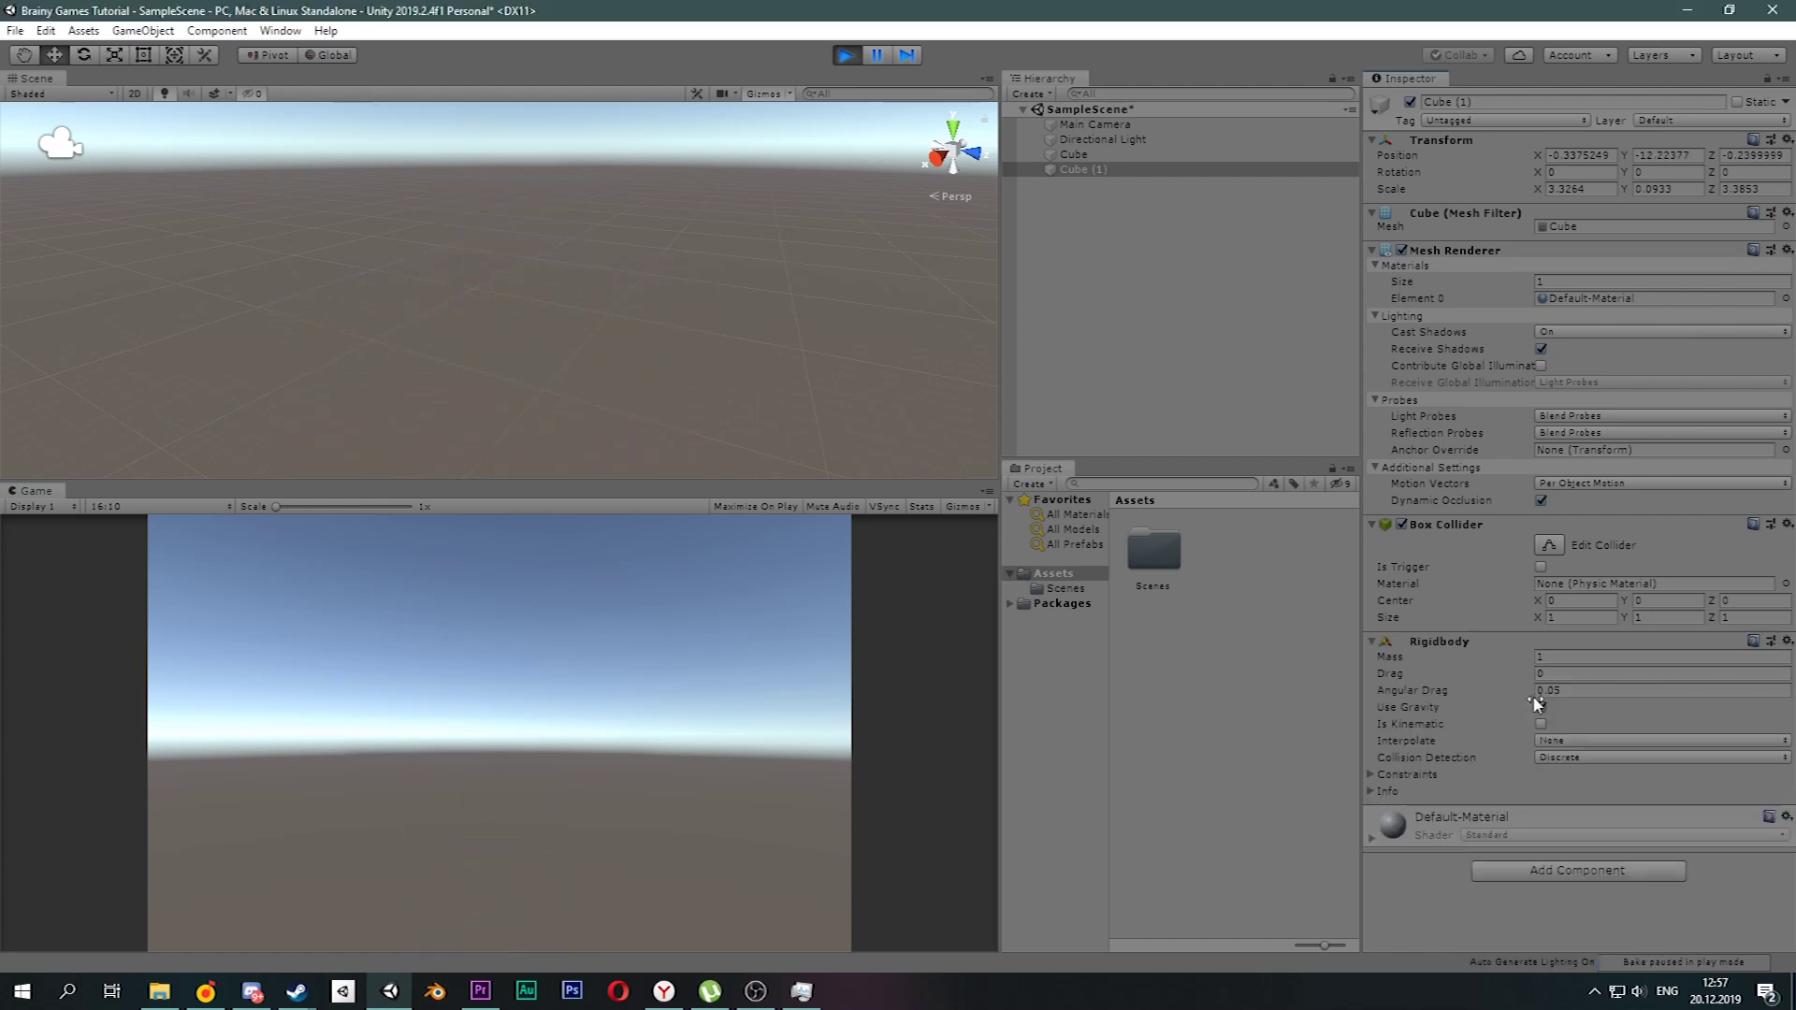
{"action": "left_click", "coordinate": [844, 54]}
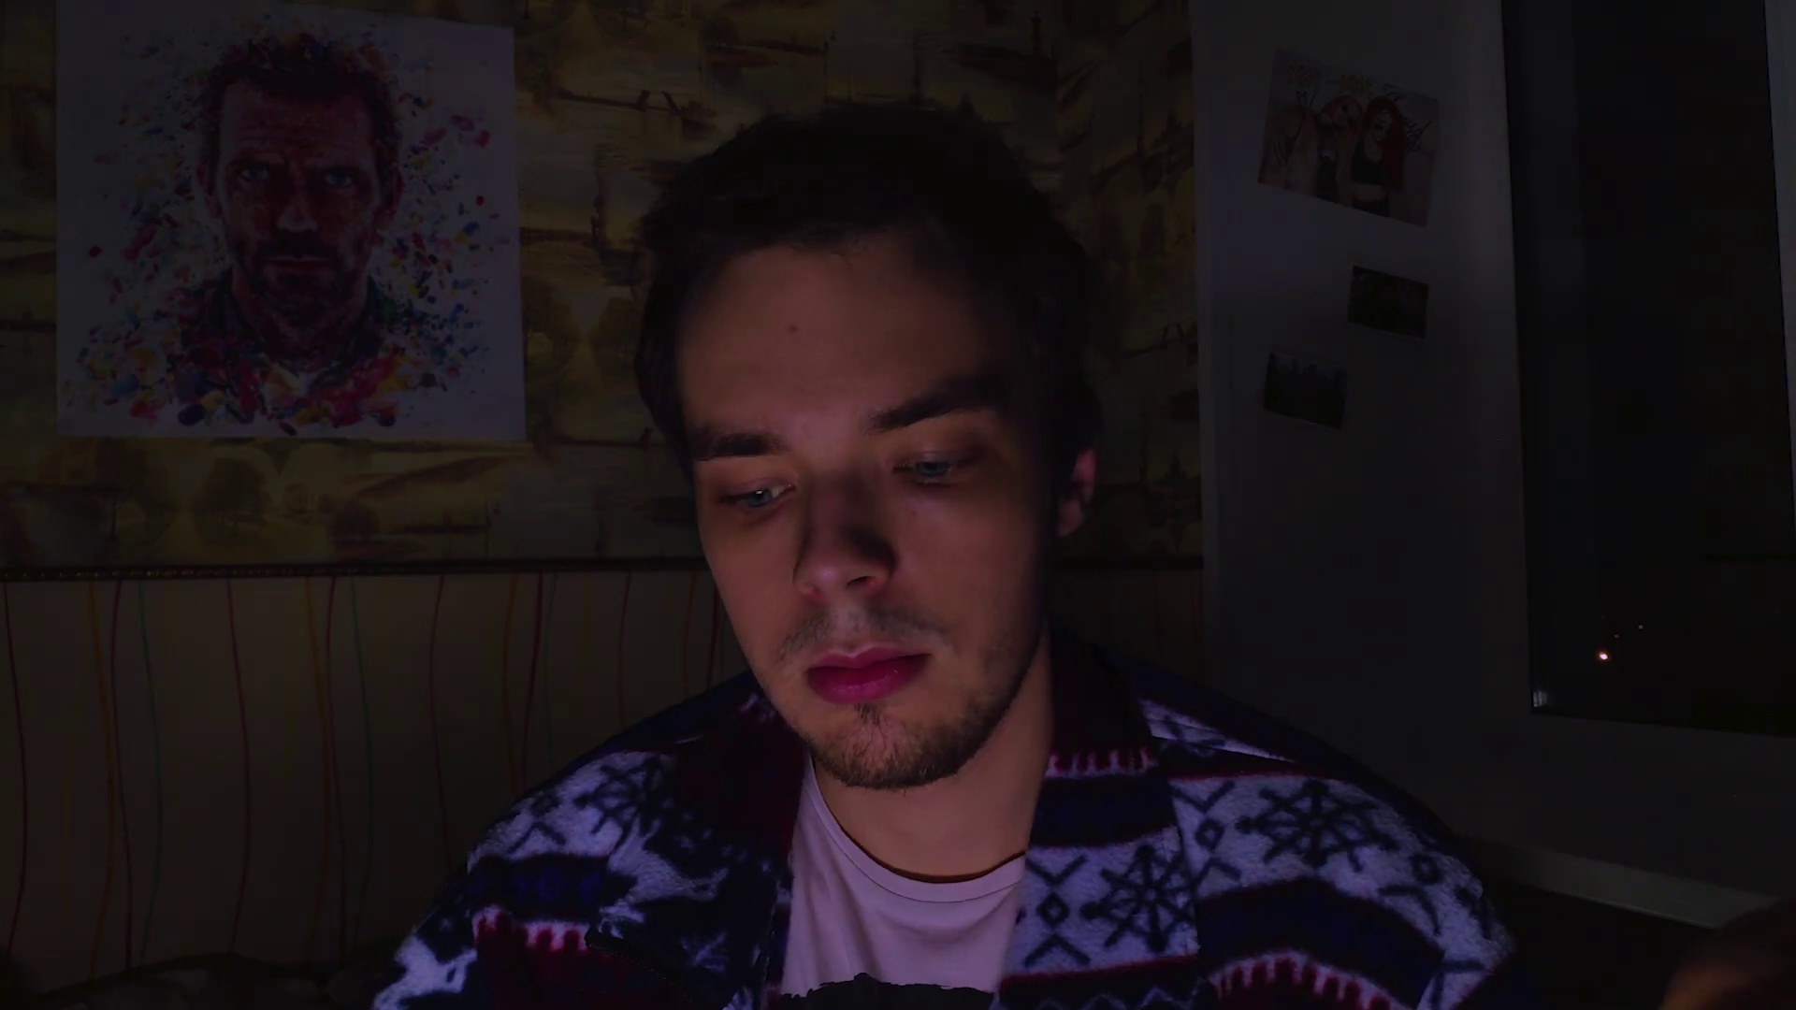